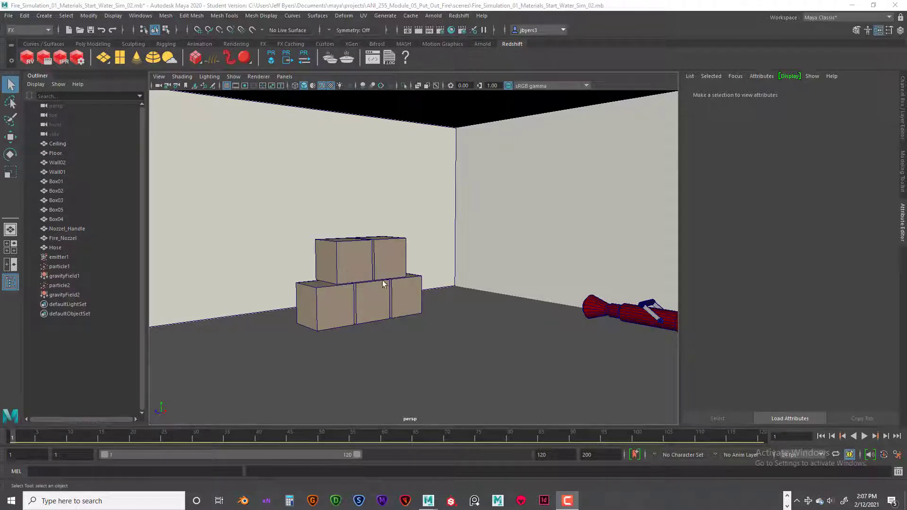
- Select Wall01, Wall02 and the Floor, and open the options for creating passive rigid bodies
left_click(491, 389)
left_click(526, 242)
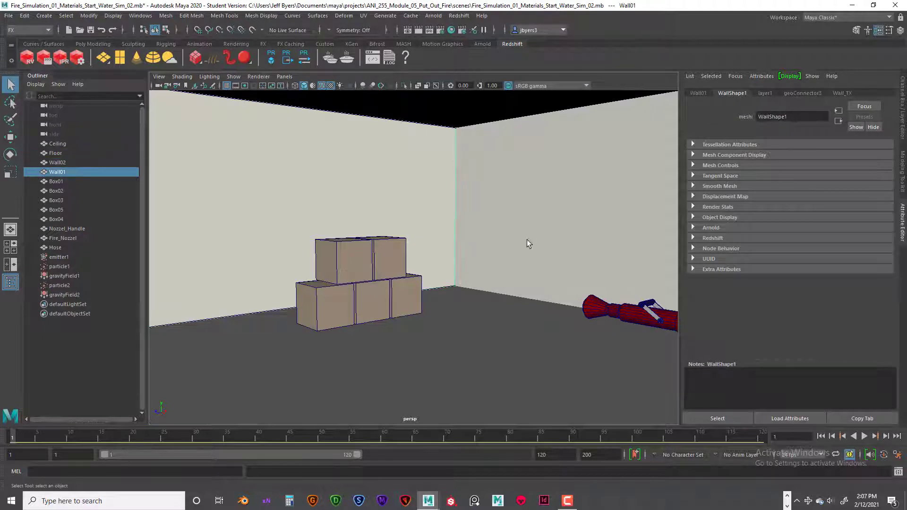
scroll(492, 356, "down", 5)
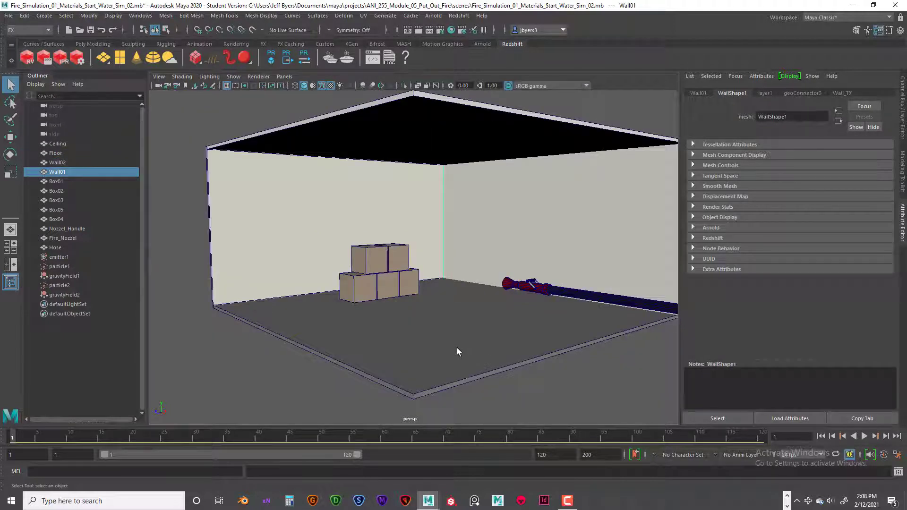
left_click(456, 349, "shift")
left_click(328, 238, "shift")
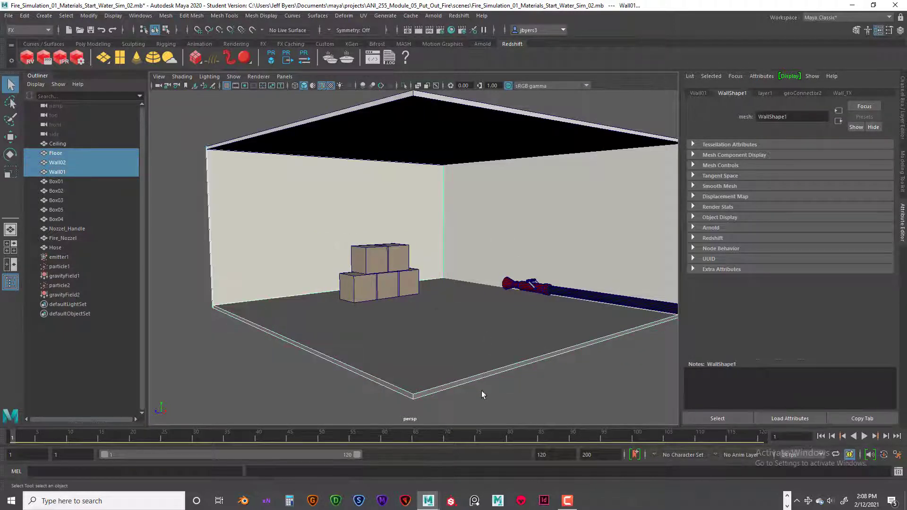
key("space")
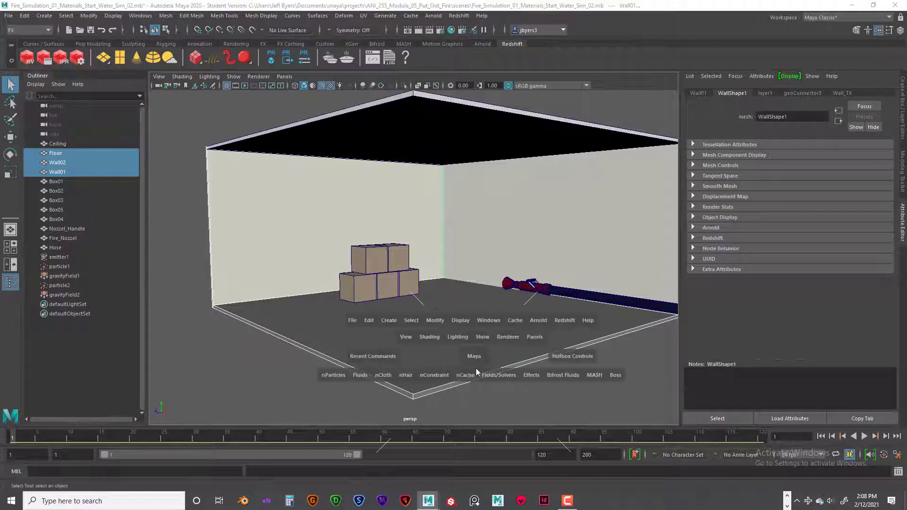
left_click(500, 375)
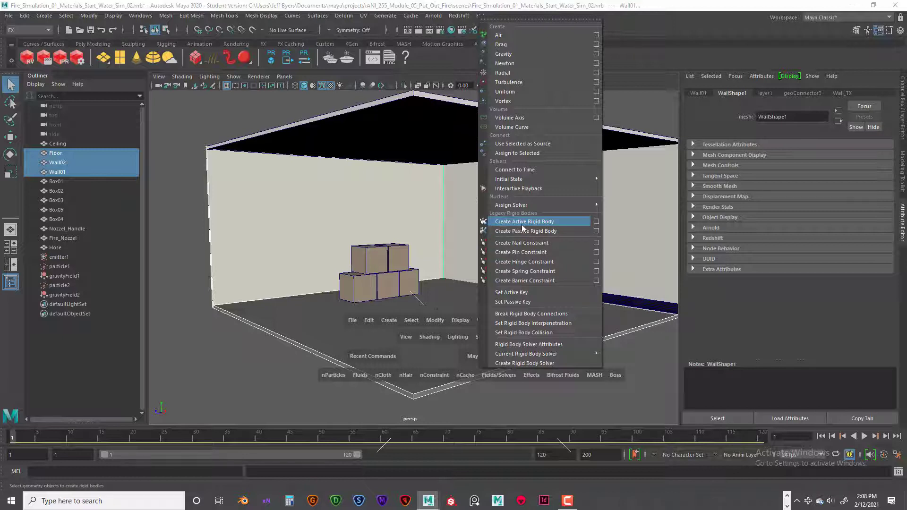
left_click(596, 231)
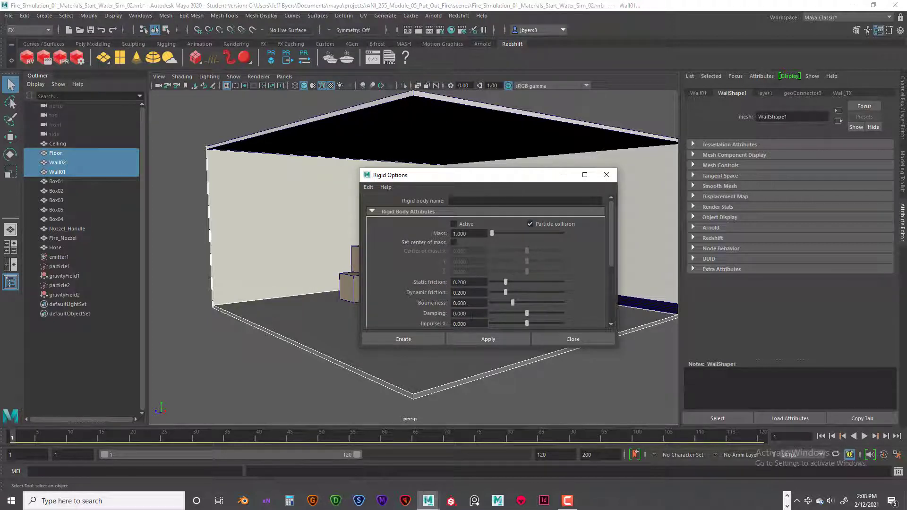
- Reset the rigid body options to their defaults, enable Particle collision and close the options
left_click_drag(480, 181, 455, 166)
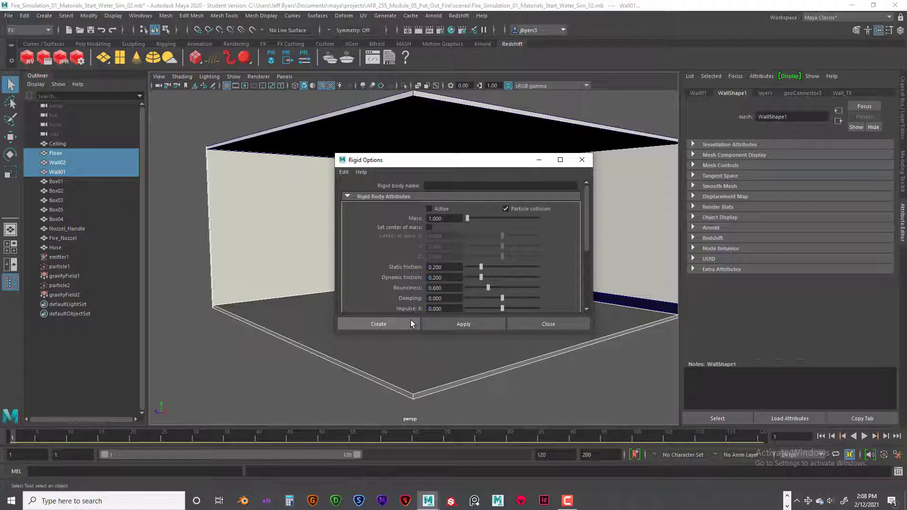
left_click(343, 172)
left_click(373, 192)
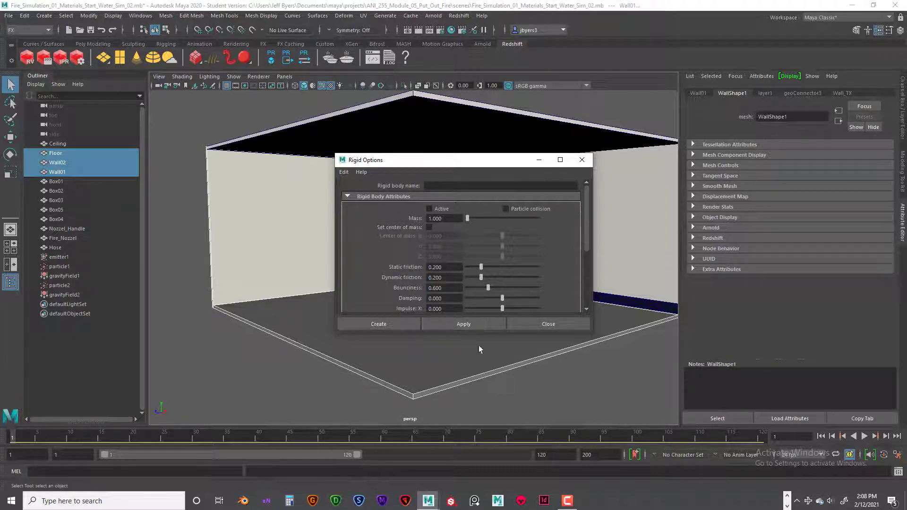
left_click(506, 209)
scroll(446, 260, "down", 5)
scroll(451, 266, "up", 5)
left_click(556, 324)
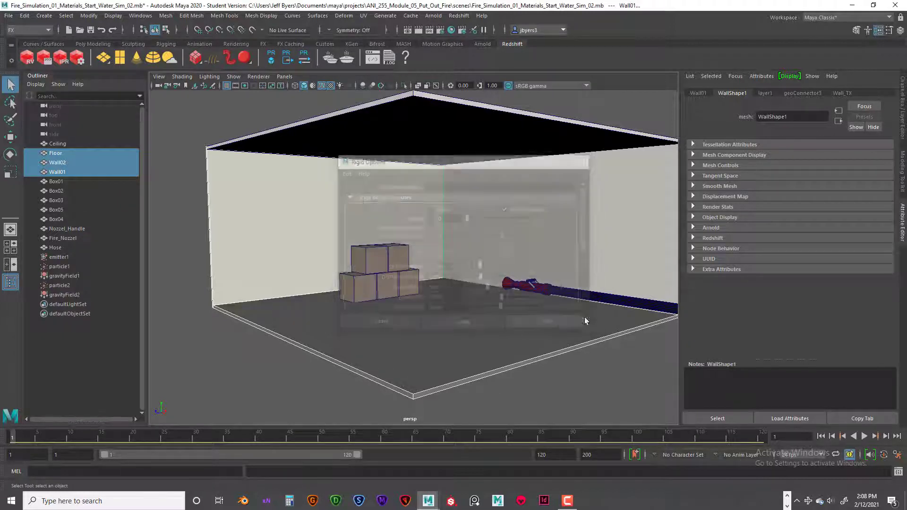
- Make the selected floor and two walls passive rigid bodies, and clear the selection
key("space")
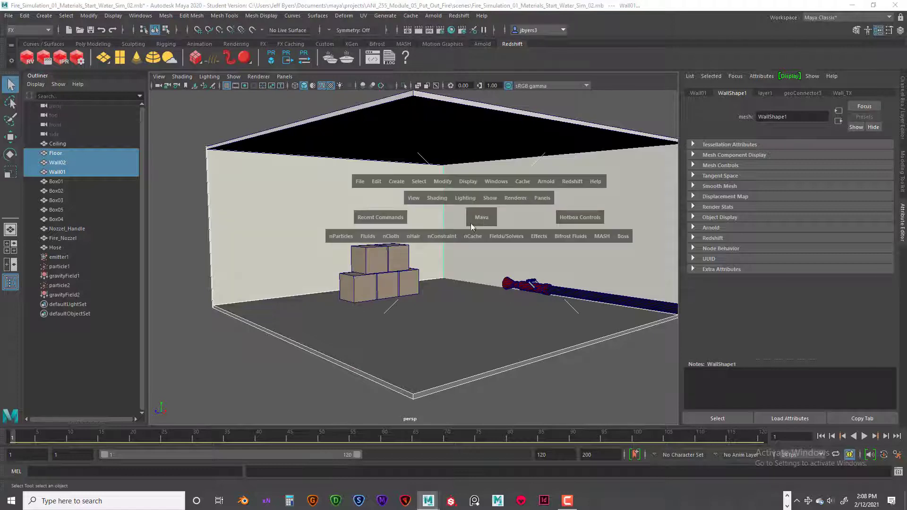
left_click(510, 236)
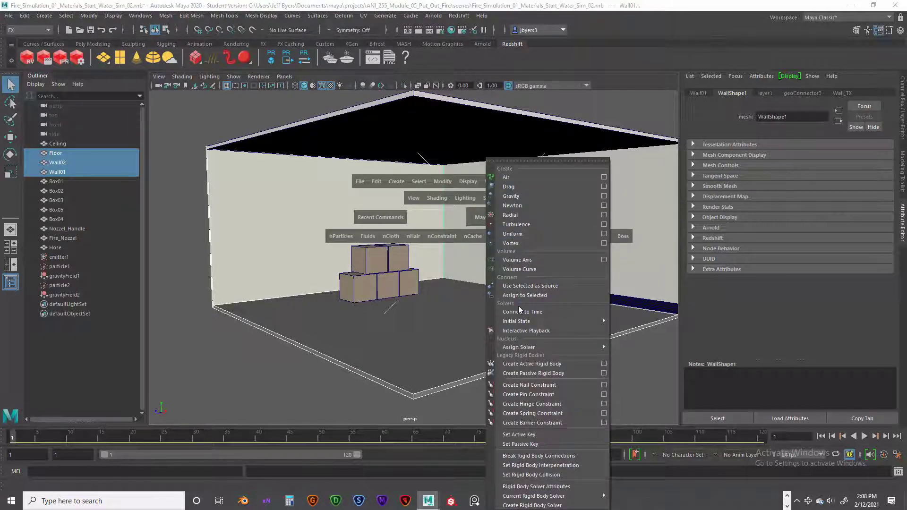
left_click(540, 374)
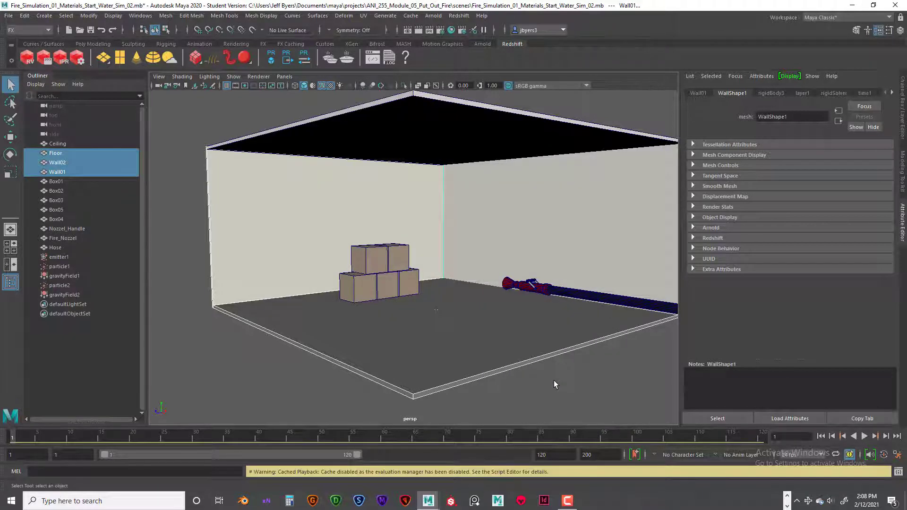
left_click(554, 381)
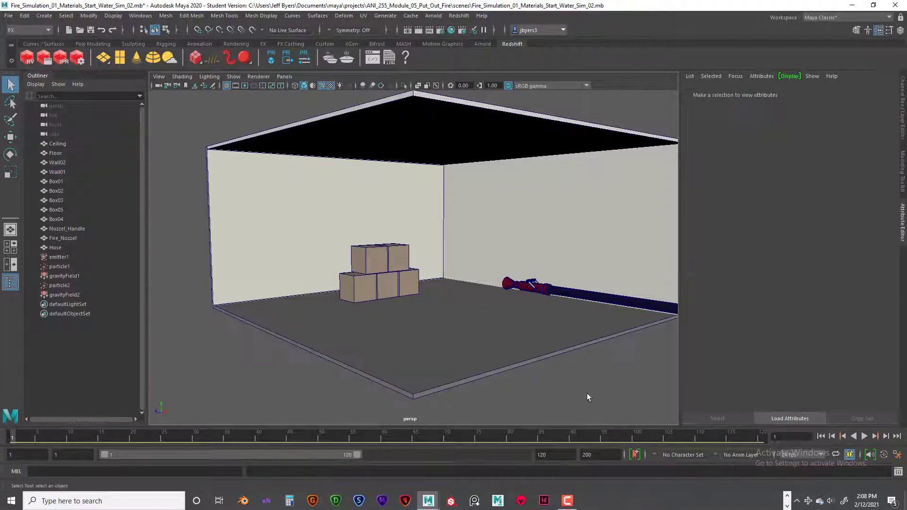
- Play the water simulation, viewing the spray on the boxes from several angles, and rewind to frame 1
left_click(864, 436)
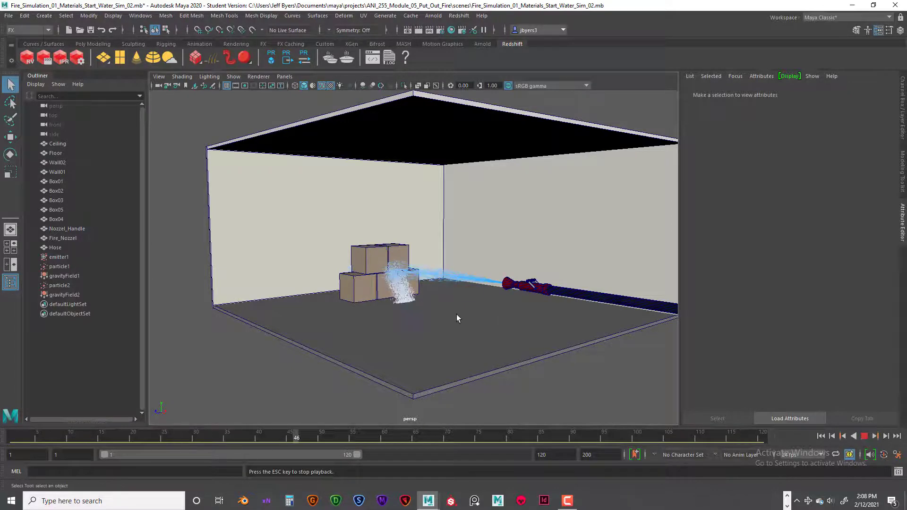
left_click_drag(456, 314, 396, 309, "alt")
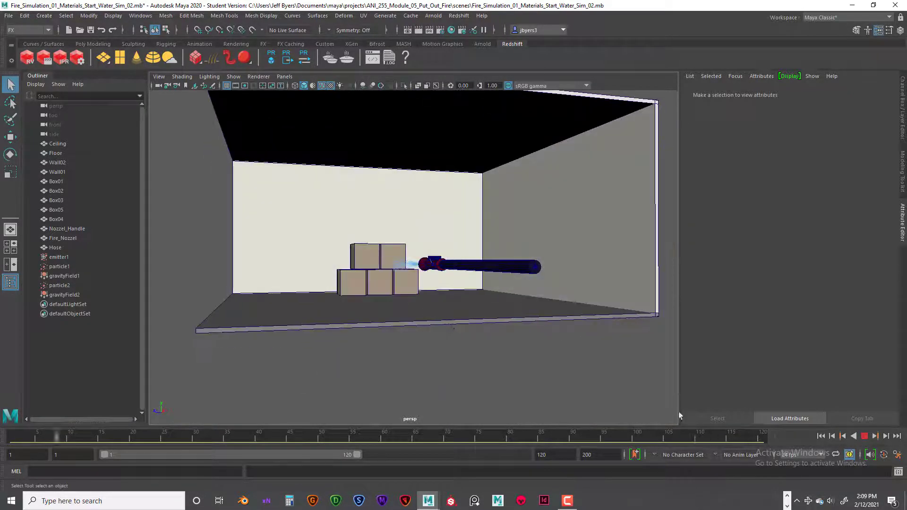
left_click(865, 436)
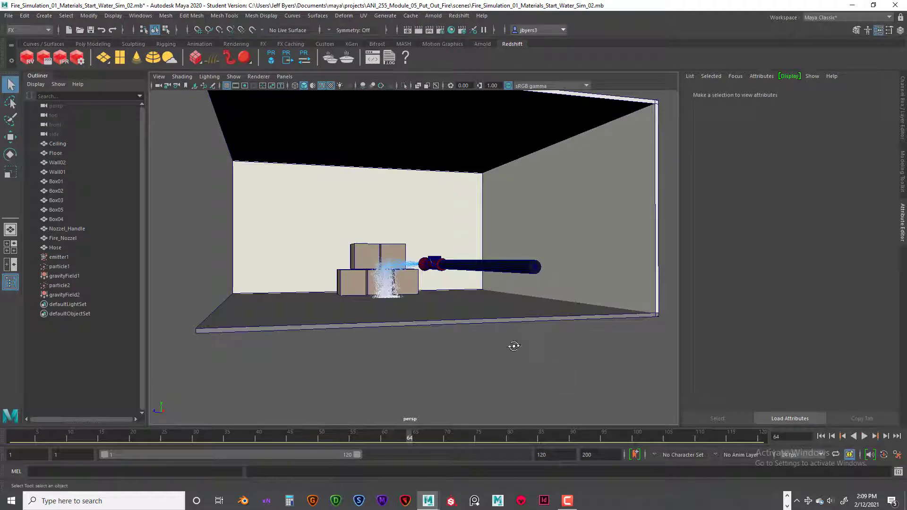
left_click_drag(514, 346, 611, 393, "alt")
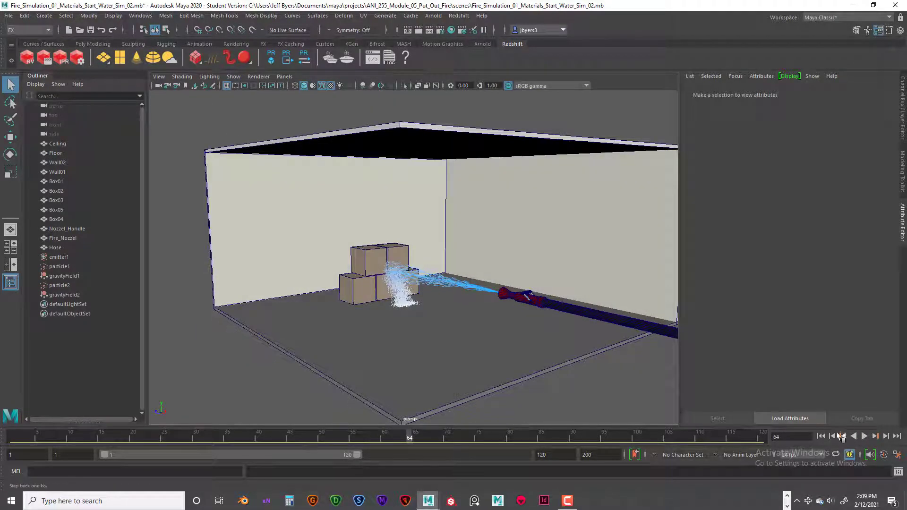
left_click(821, 436)
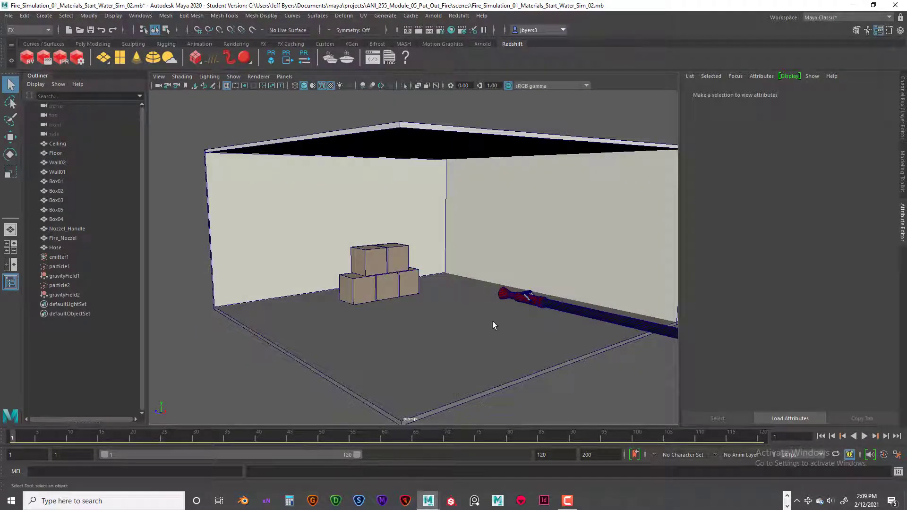
left_click(374, 264)
left_click(399, 260, "shift")
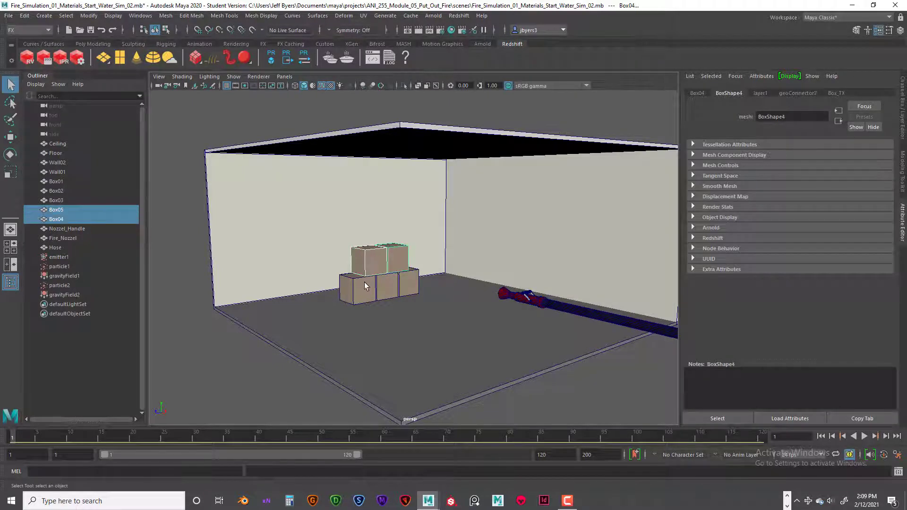
left_click(364, 282, "shift")
left_click_drag(383, 284, 405, 281, "shift")
left_click(407, 282, "shift")
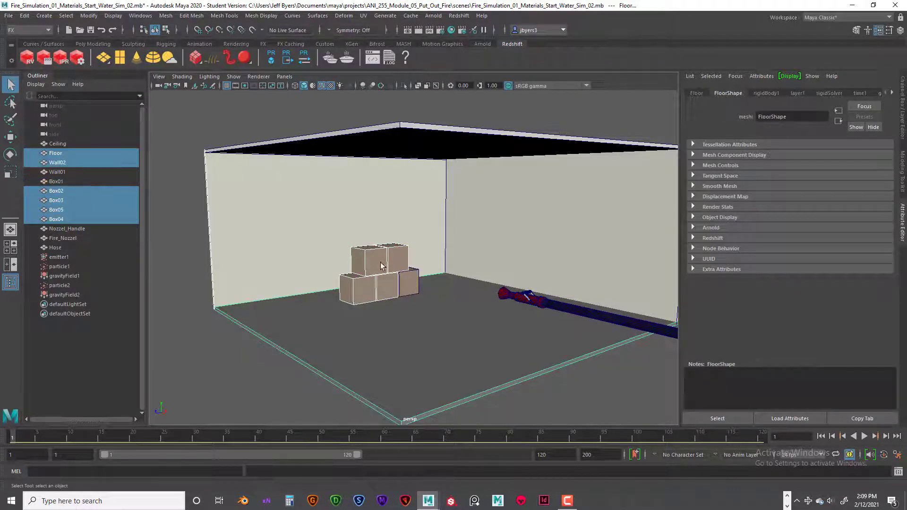
- Select all five stacked boxes, Box01 through Box05, and check the selection in wireframe before restoring shaded display
left_click(394, 271)
left_click(373, 262, "shift")
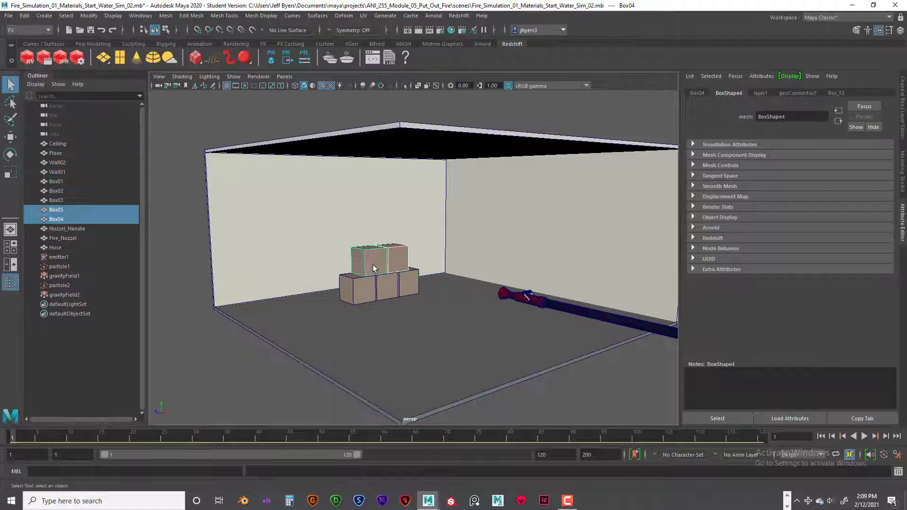
left_click(365, 289, "shift")
left_click(387, 288, "shift")
left_click(408, 283, "shift")
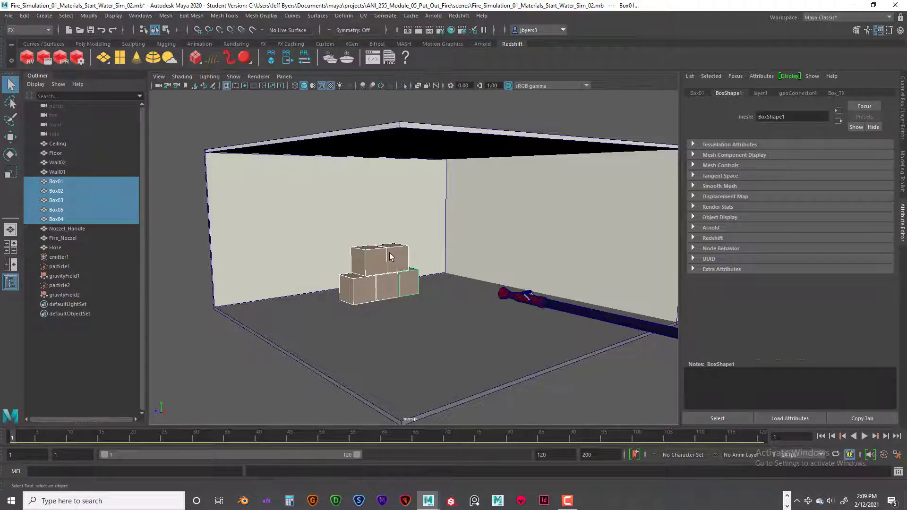
key("4")
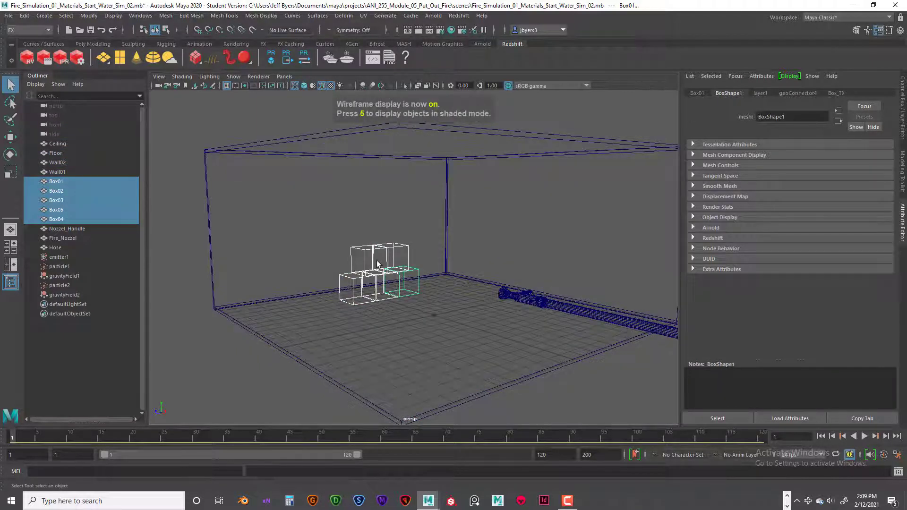
key("5")
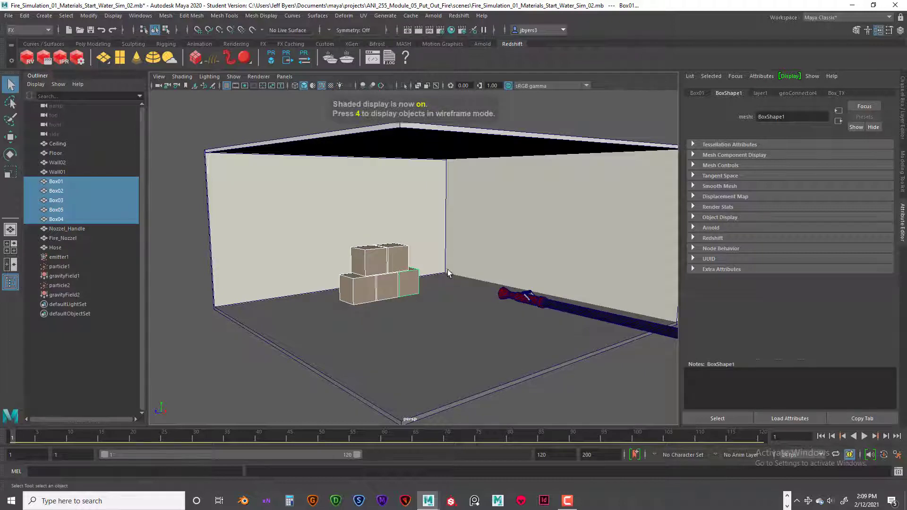
- Review the options for creating active rigid bodies and close them without applying anything
key("space")
left_click(469, 277)
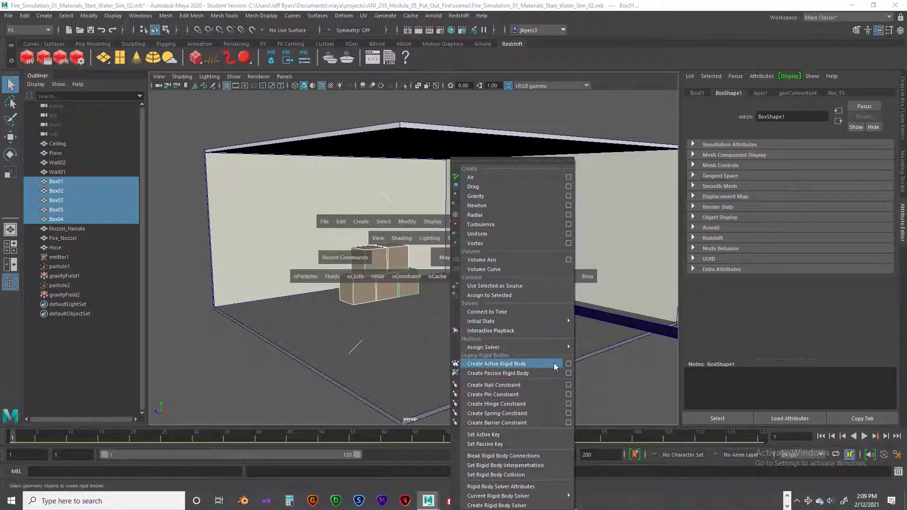
left_click(568, 364)
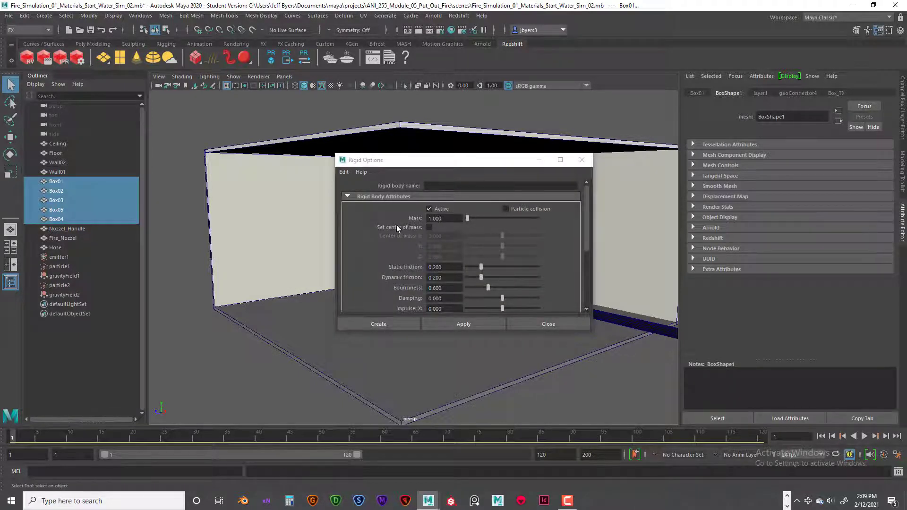
left_click(582, 162)
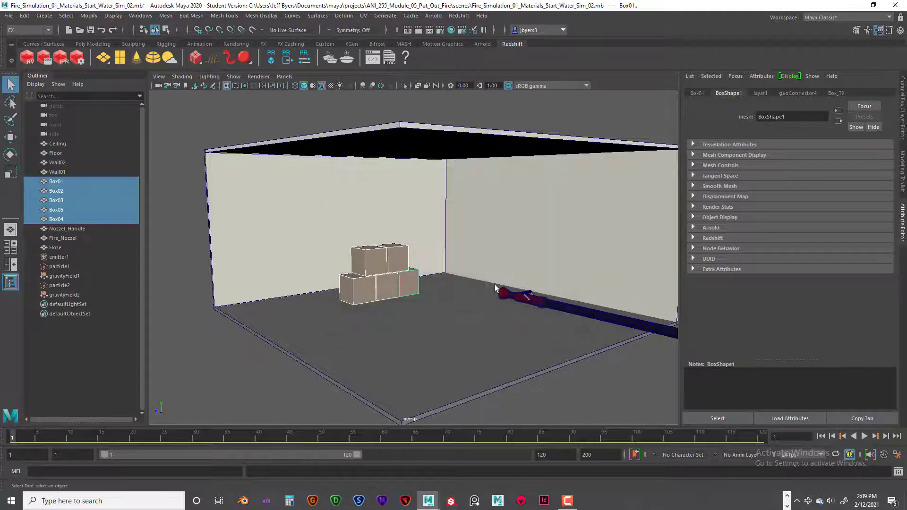
- Make the five selected boxes active rigid bodies, and clear the selection
key("space")
left_click(422, 270)
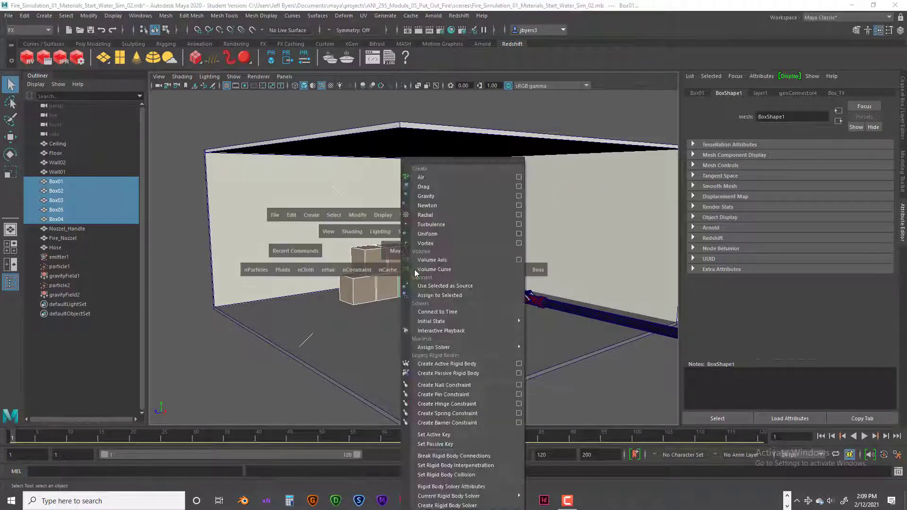
left_click(441, 364)
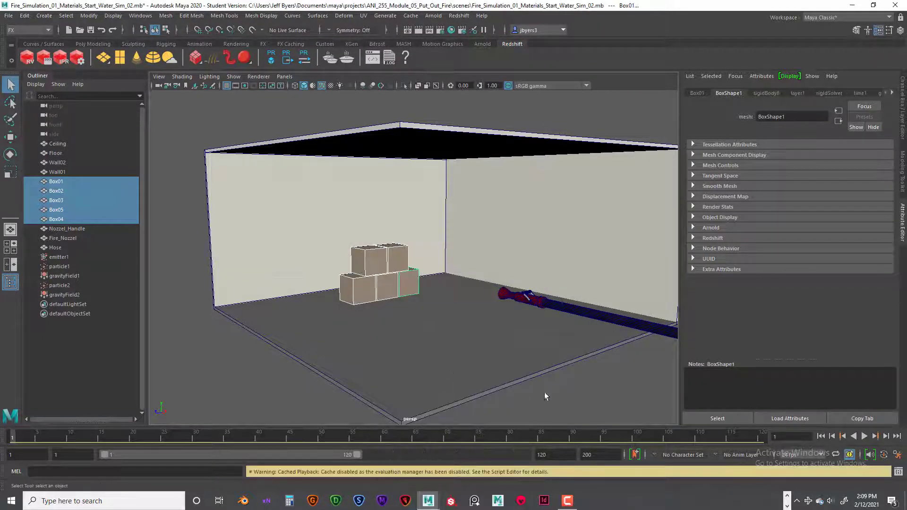
left_click(615, 388)
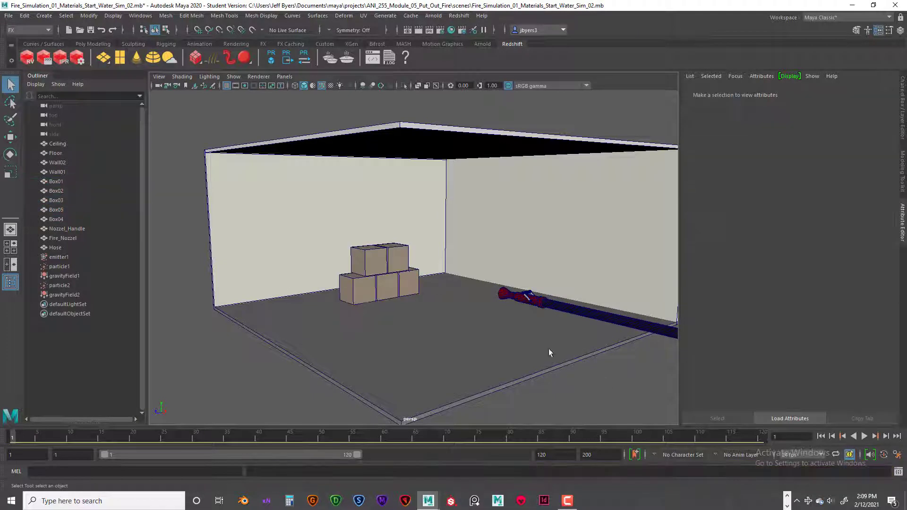
- Select the five boxes again and examine the gaps between them and above the floor in the side view
left_click(370, 257)
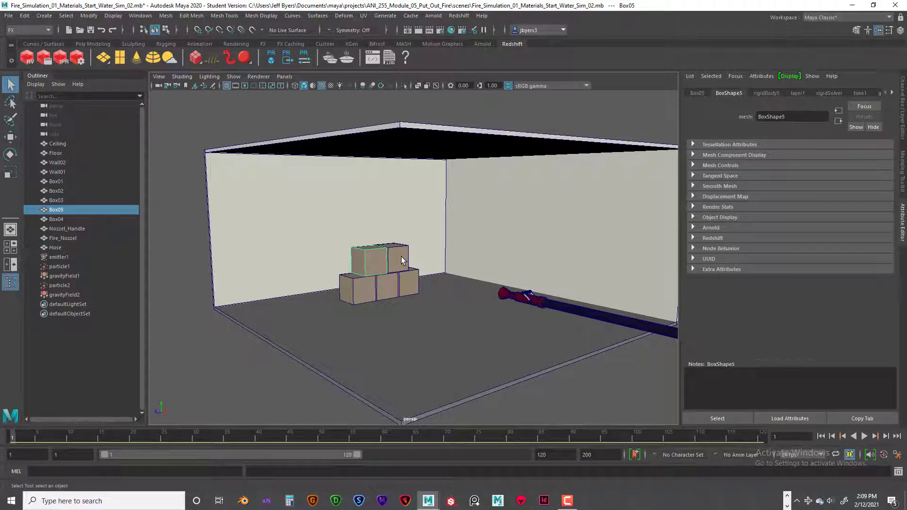
left_click(402, 257, "shift")
left_click(358, 289, "shift")
left_click(384, 290, "shift")
left_click(416, 286, "shift")
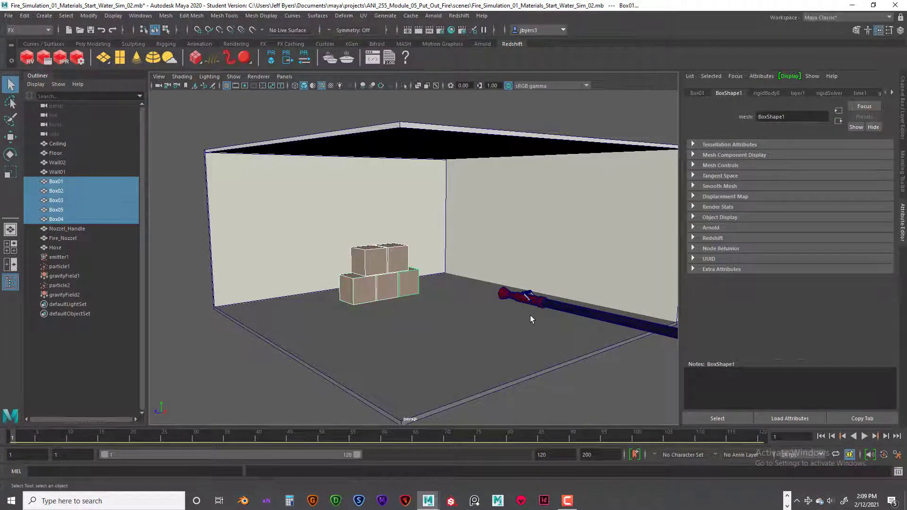
key("space")
key("space")
scroll(425, 306, "up", 3)
scroll(422, 304, "up", 1)
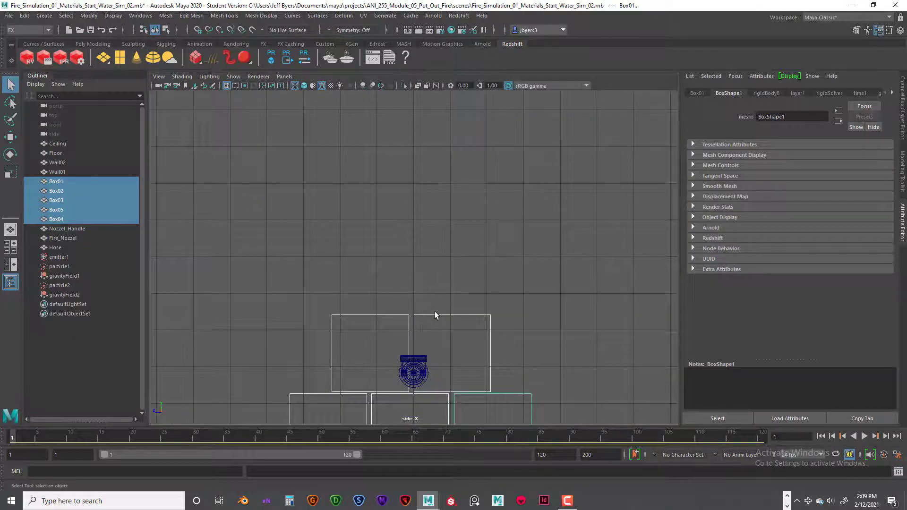
middle_click_drag(438, 313, 444, 179, "alt")
scroll(450, 243, "up", 2)
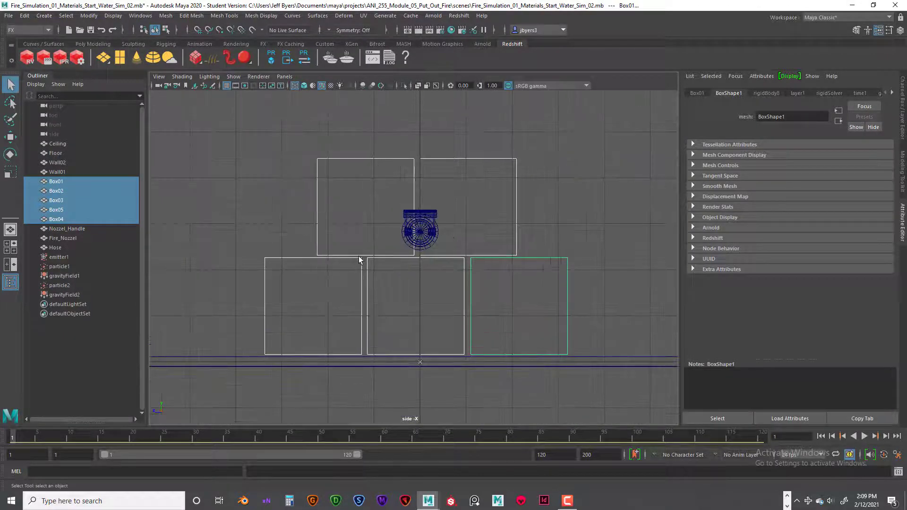
scroll(519, 269, "up", 1)
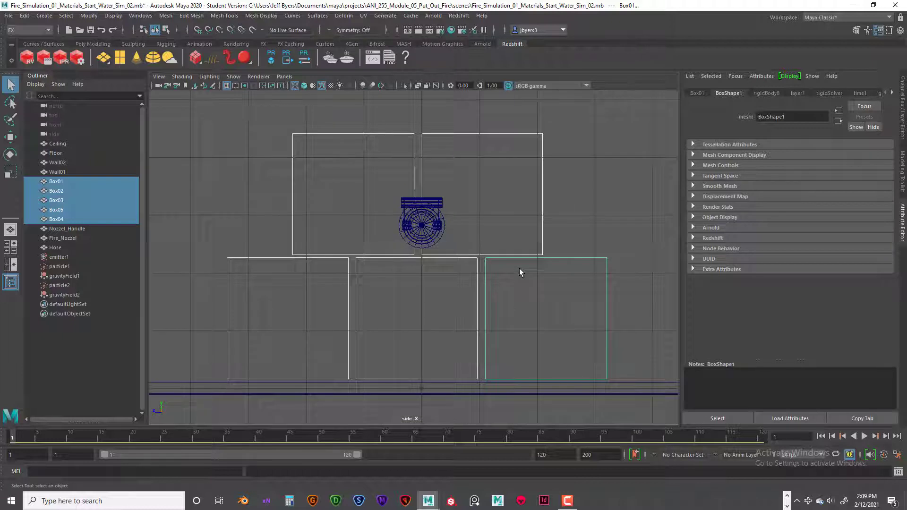
- Examine the gap between the lower row of boxes and the floor up close in the side view
middle_click_drag(520, 268, 493, 258, "alt")
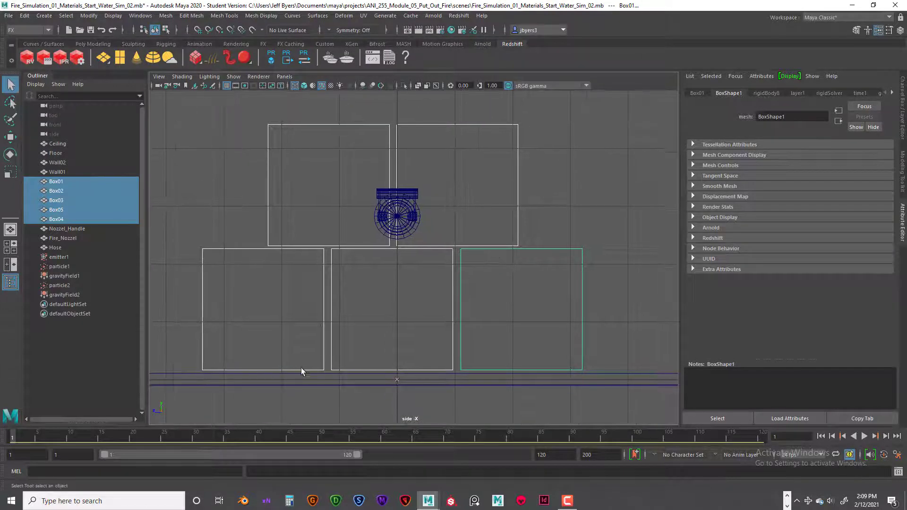
scroll(312, 367, "up", 3)
middle_click_drag(277, 349, 388, 216, "alt")
scroll(387, 235, "up", 2)
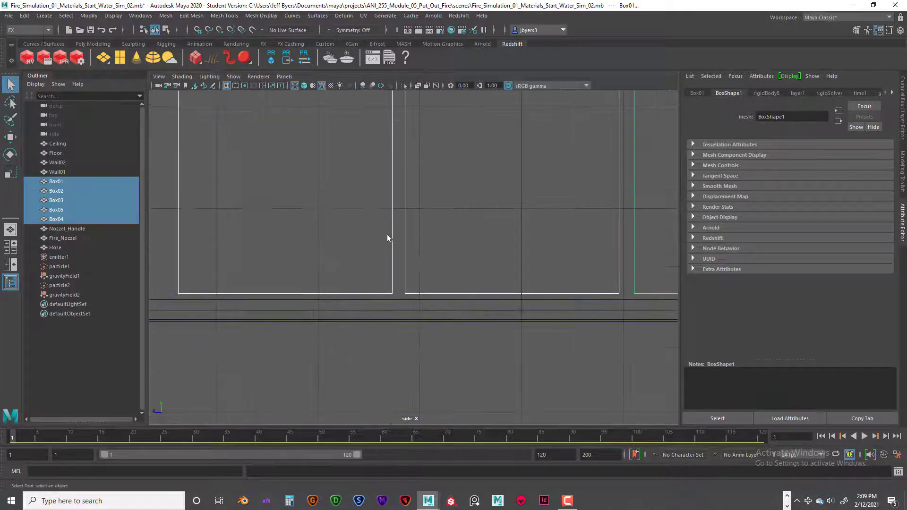
left_click(389, 298)
left_click(391, 293)
left_click(415, 289)
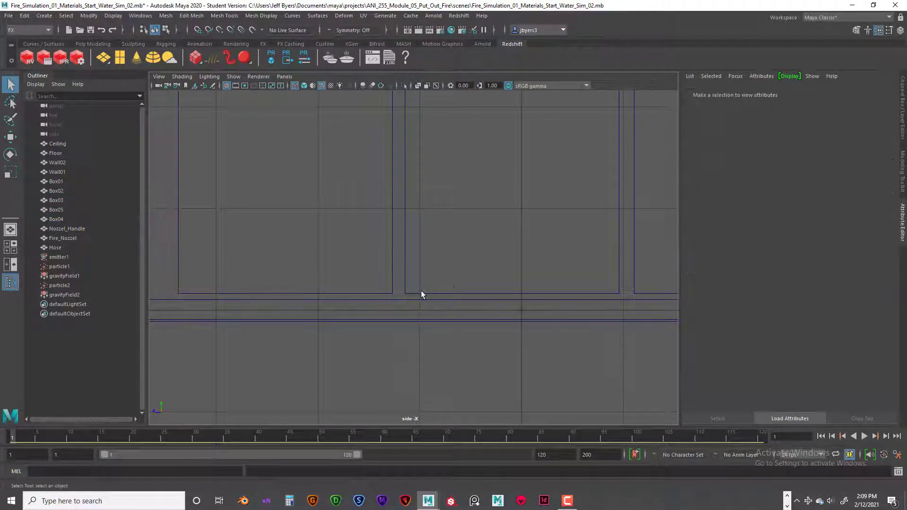
- Inspect the spacing between the two upper boxes and the lower row in the side view
scroll(449, 282, "down", 5)
middle_click_drag(441, 253, 410, 319, "alt")
scroll(397, 338, "up", 2)
scroll(426, 288, "up", 6)
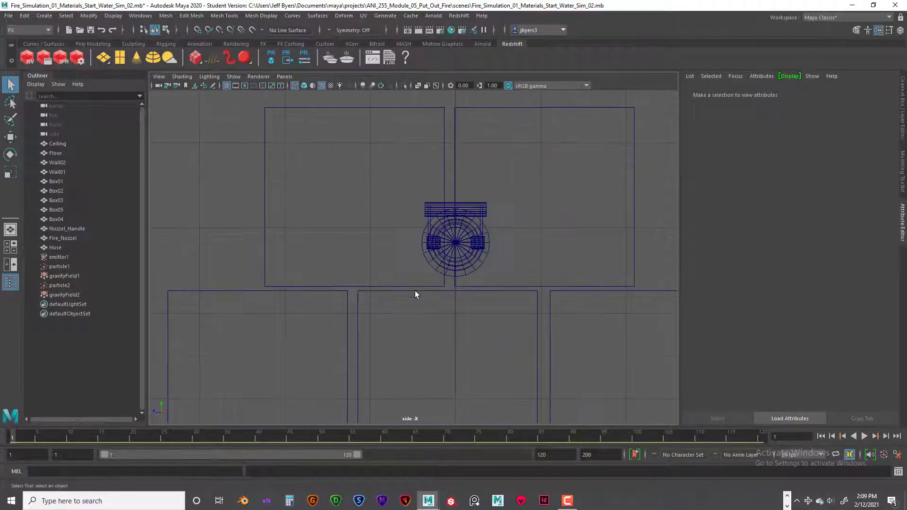
left_click(431, 287)
left_click(428, 291)
scroll(429, 291, "down", 4)
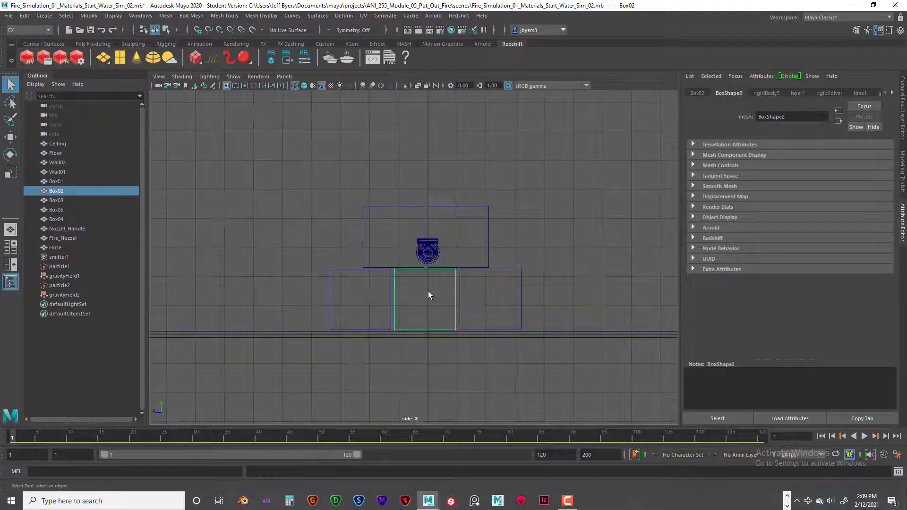
- Select all five boxes, Box01 through Box05, in the side view and return to the full perspective view
left_click(346, 269)
left_click(376, 207)
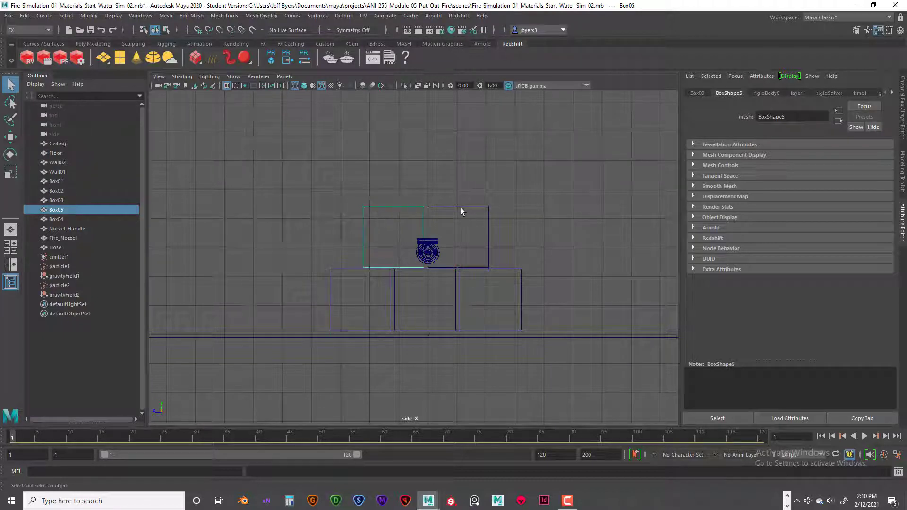
left_click(461, 207, "shift")
left_click(350, 269, "shift")
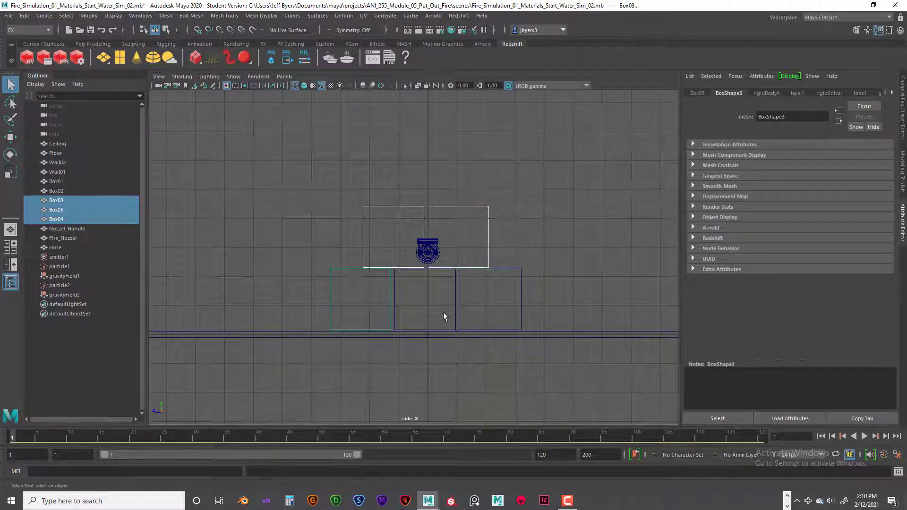
left_click(457, 302, "shift")
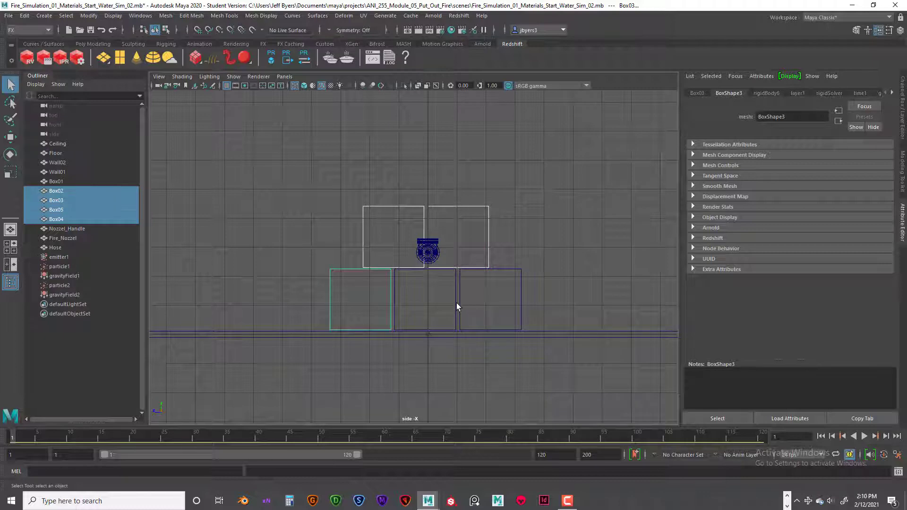
left_click(521, 291, "shift")
key("space")
key("space")
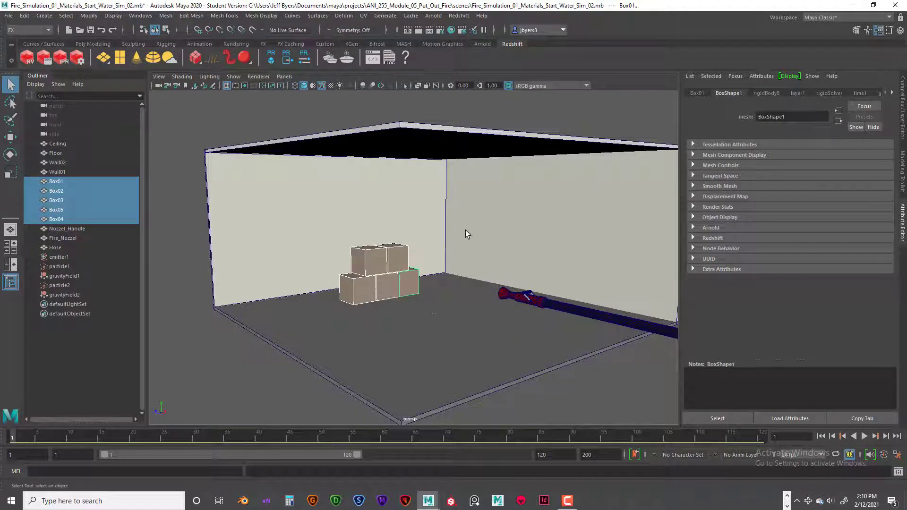
- Create a gravity field for the five selected boxes using the reset default settings, with magnitude 9.8 and Y direction -1
key("space")
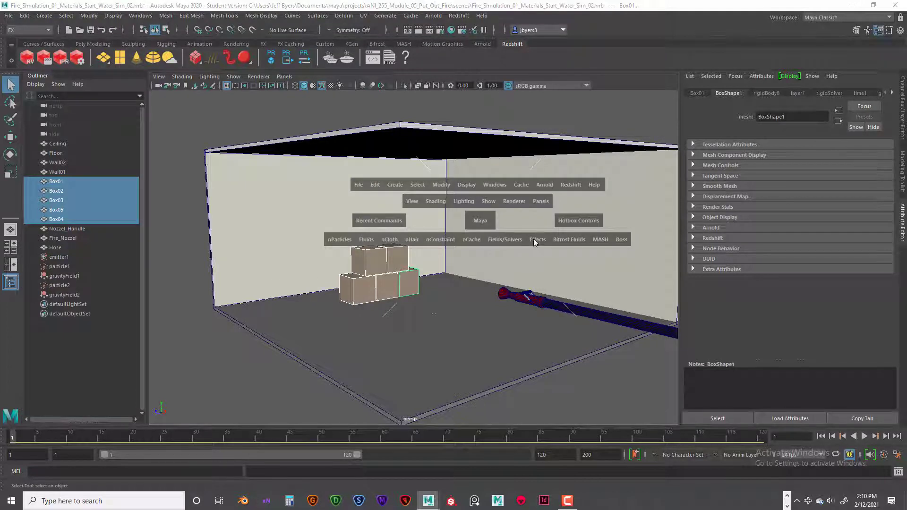
left_click(507, 241)
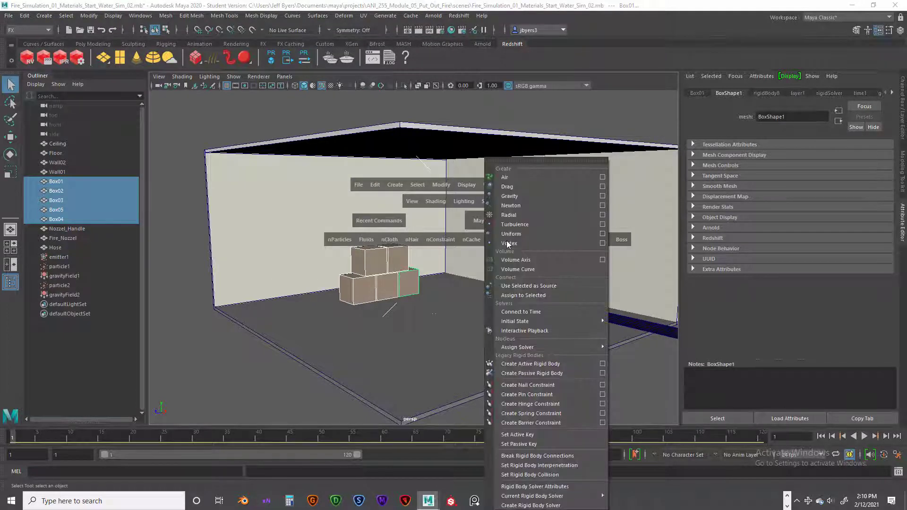
left_click(603, 196)
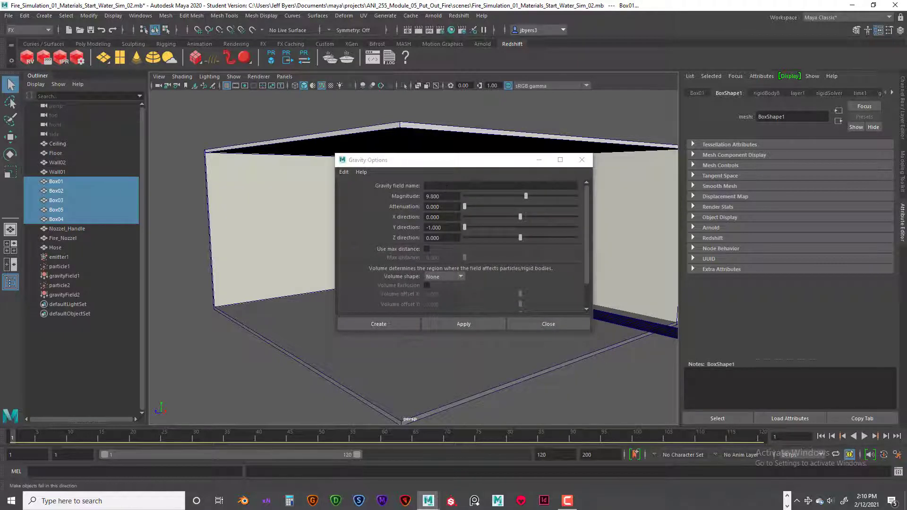
left_click(347, 173)
left_click(363, 191)
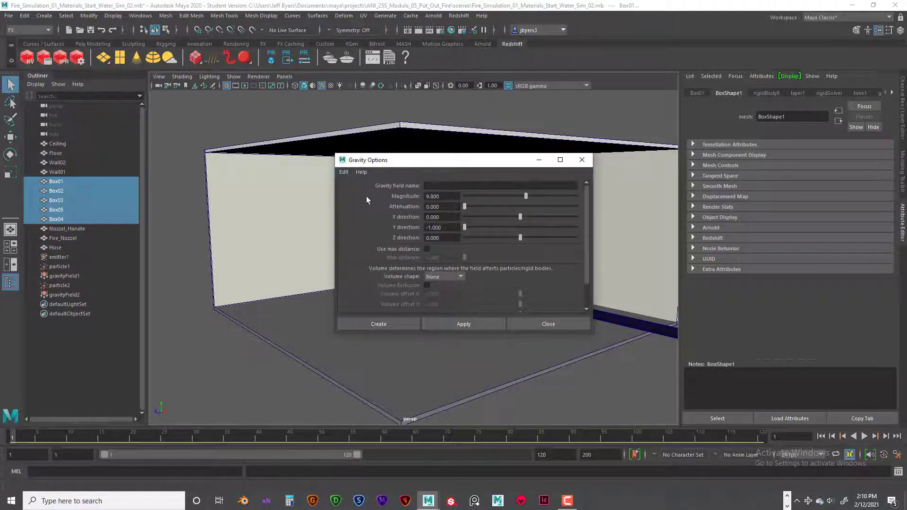
left_click(386, 324)
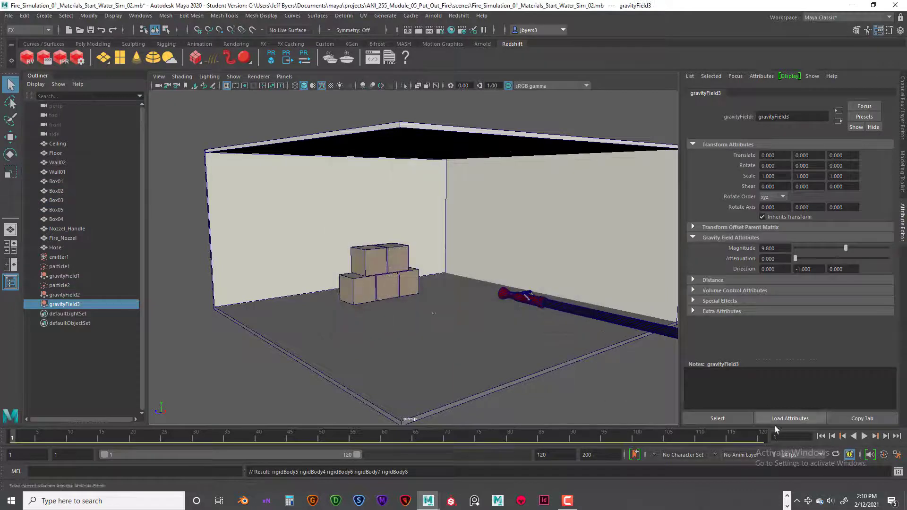
- Play the simulation in the perspective view to watch the water hit the boxes, and stop it
left_click(866, 437)
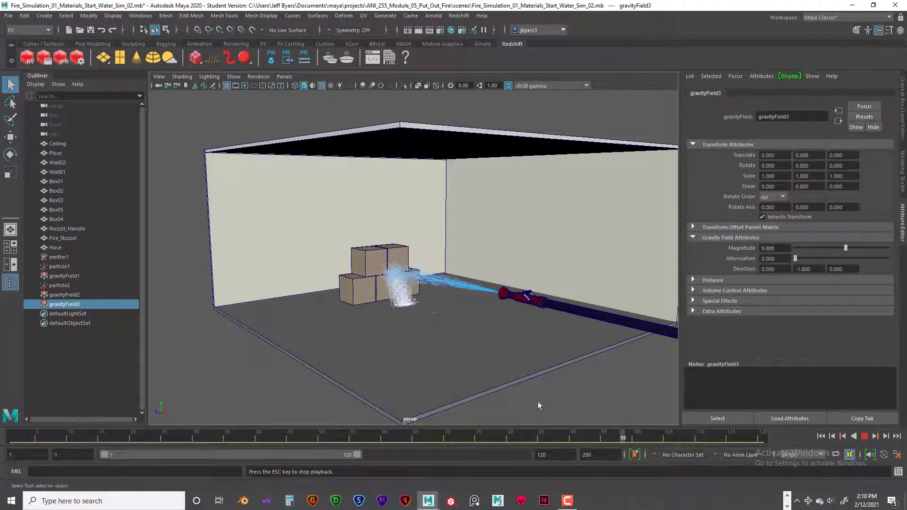
left_click(864, 436)
left_click_drag(466, 316, 489, 332, "alt")
- Replay the simulation from the start in the side view, inspect how the boxes settle, and rewind to frame 1
key("space")
key("space")
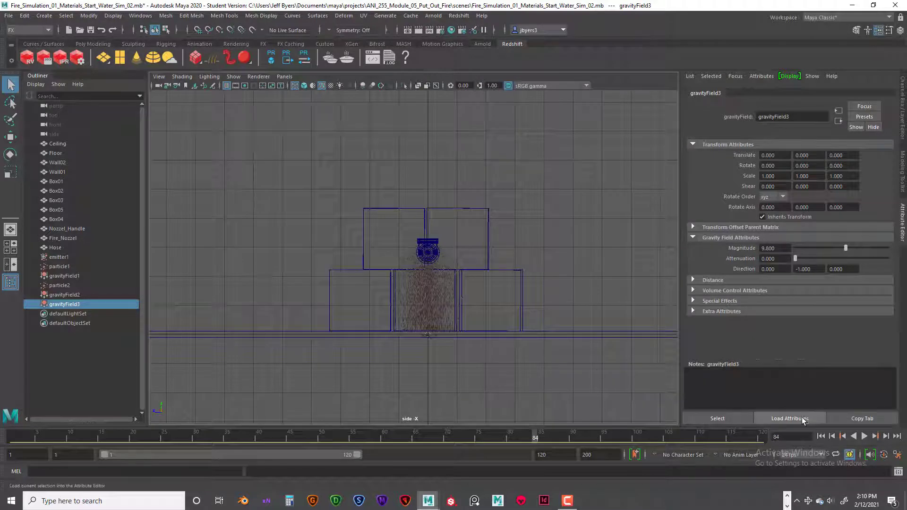
left_click(820, 436)
left_click(865, 436)
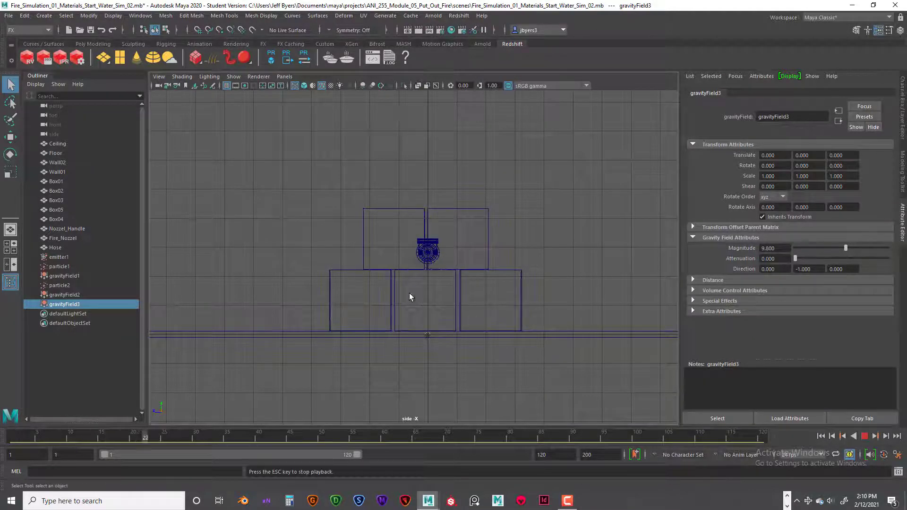
left_click(864, 436)
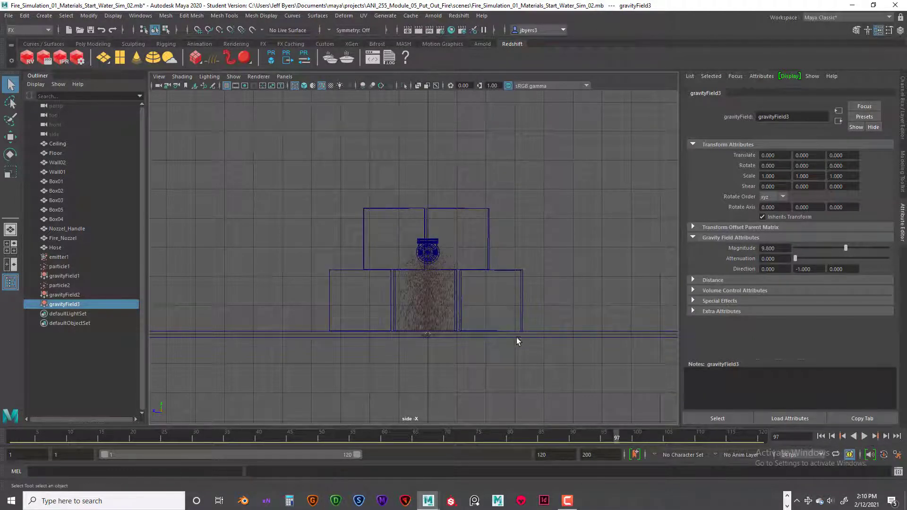
scroll(518, 336, "up", 5)
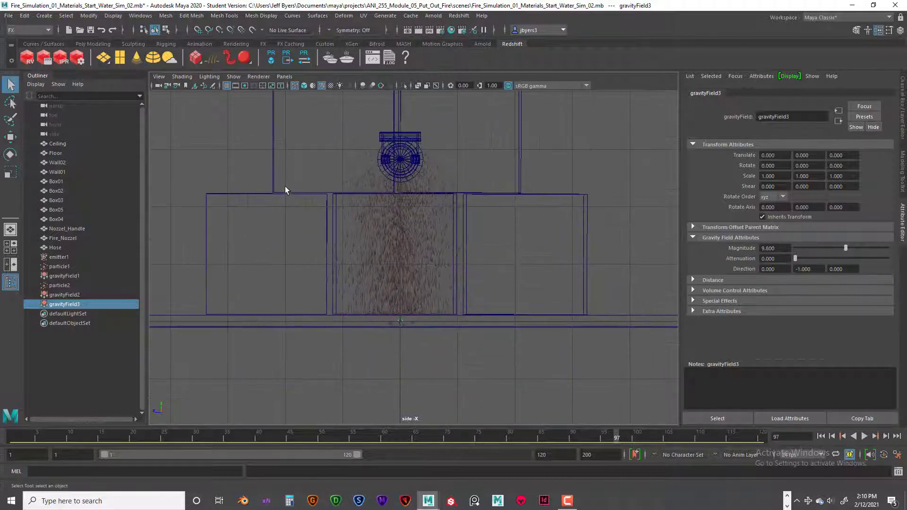
left_click(821, 436)
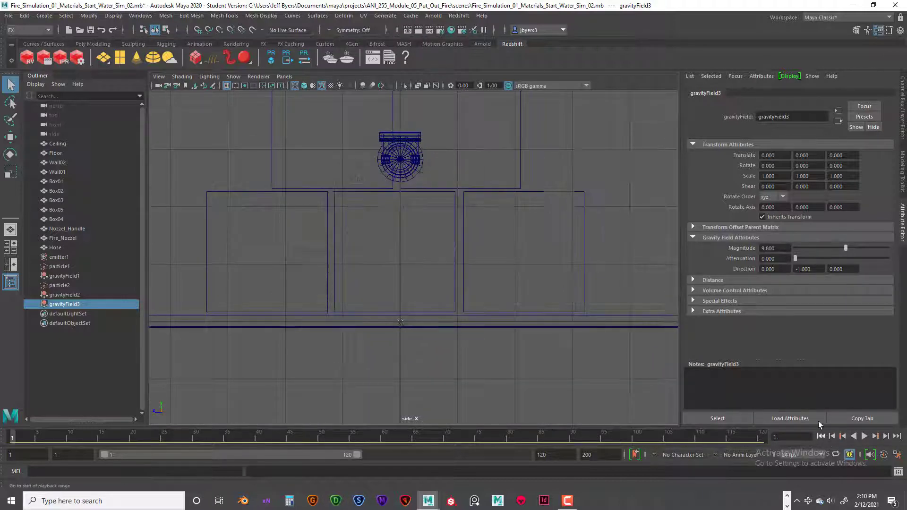
- Select all five boxes, play the simulation to watch their outlines drop in the side view, and rewind to frame 1
left_click_drag(506, 172, 460, 198)
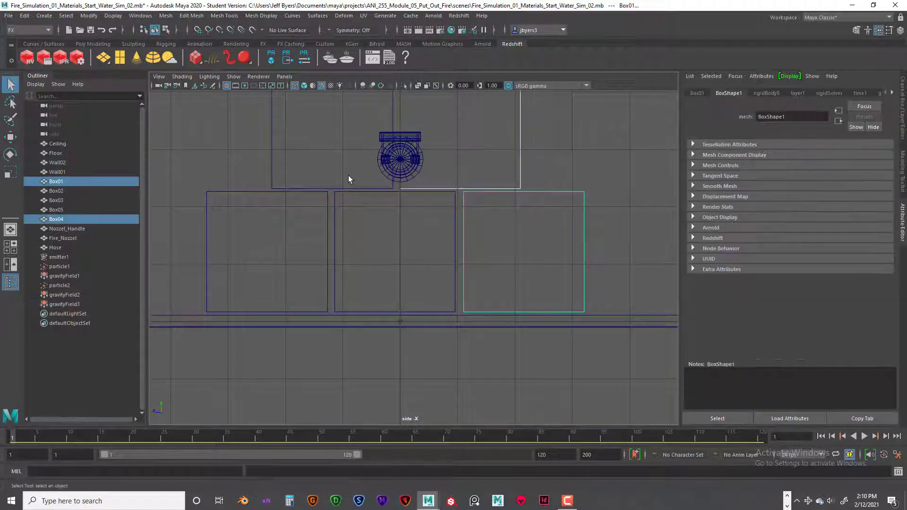
left_click_drag(339, 206, 340, 206, "shift")
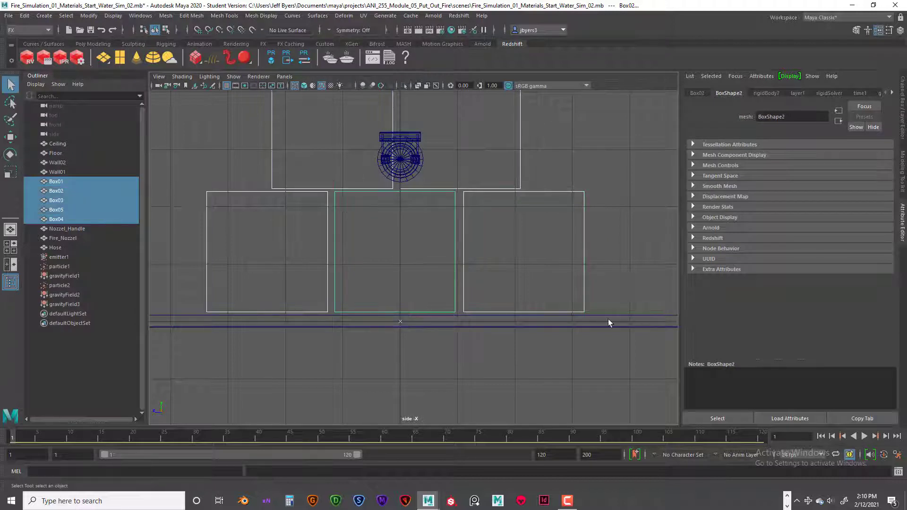
left_click(864, 437)
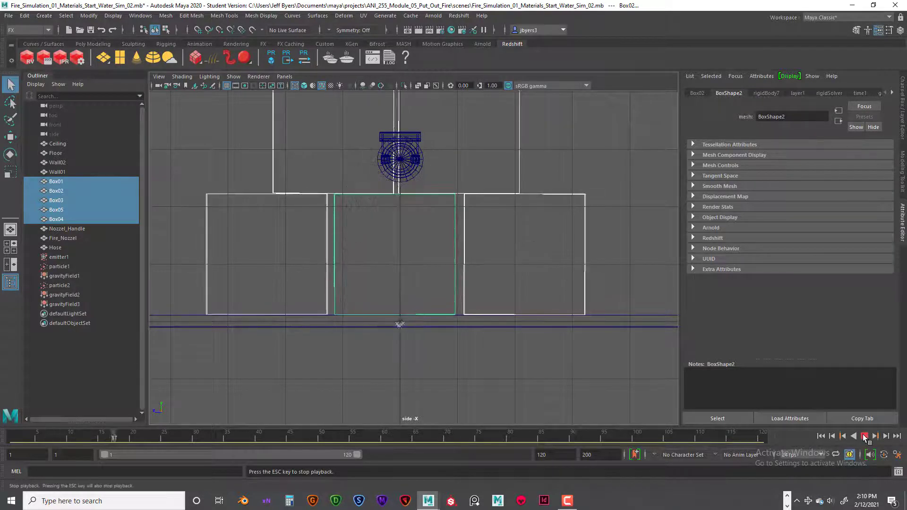
key("Escape")
left_click(822, 438)
- Return to a full perspective view showing the whole room, boxes and hose, and clear the box selection
key("space")
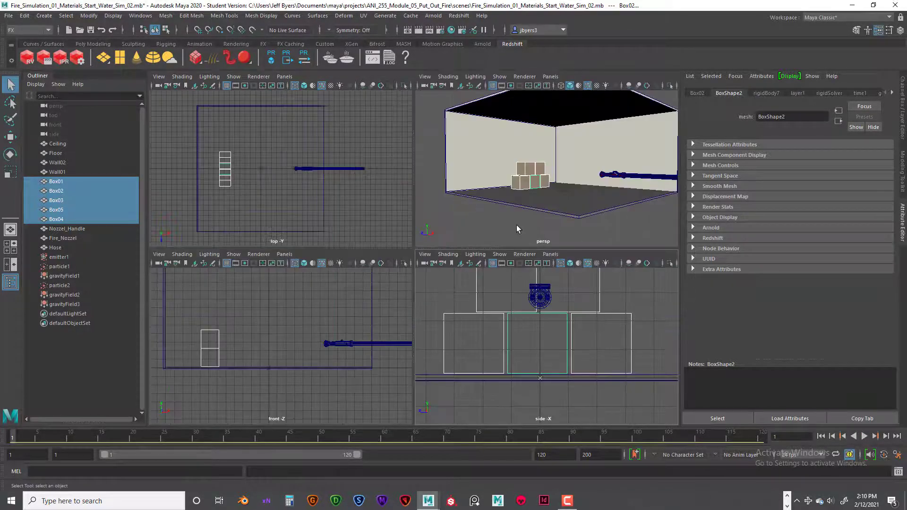
key("f")
middle_click_drag(551, 237, 521, 219, "alt")
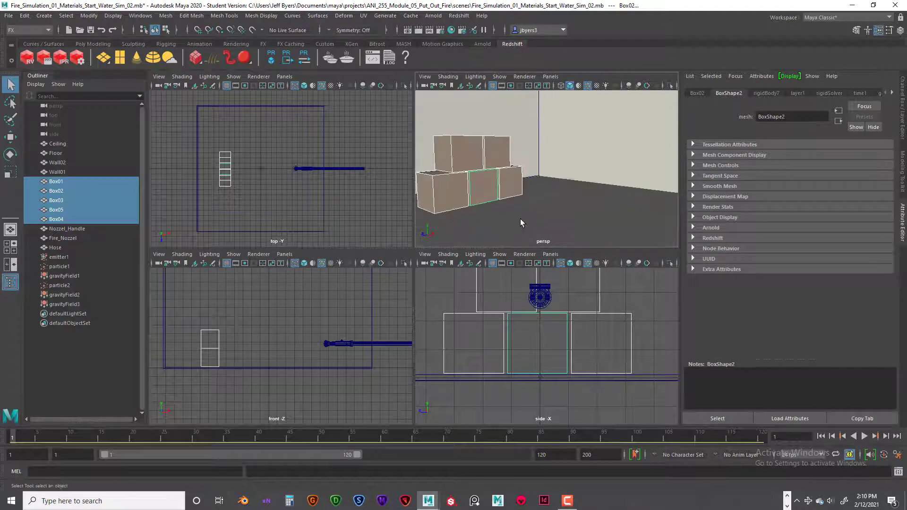
scroll(521, 219, "down", 4)
key("space")
middle_click_drag(574, 208, 529, 220, "alt")
left_click_drag(530, 220, 528, 215, "alt")
scroll(527, 228, "down", 4)
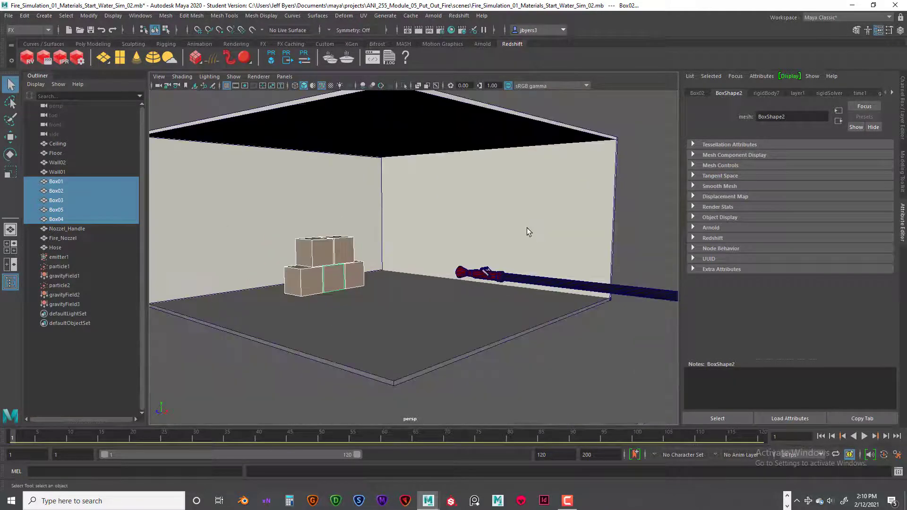
middle_click_drag(527, 228, 556, 244, "alt")
scroll(563, 241, "up", 3)
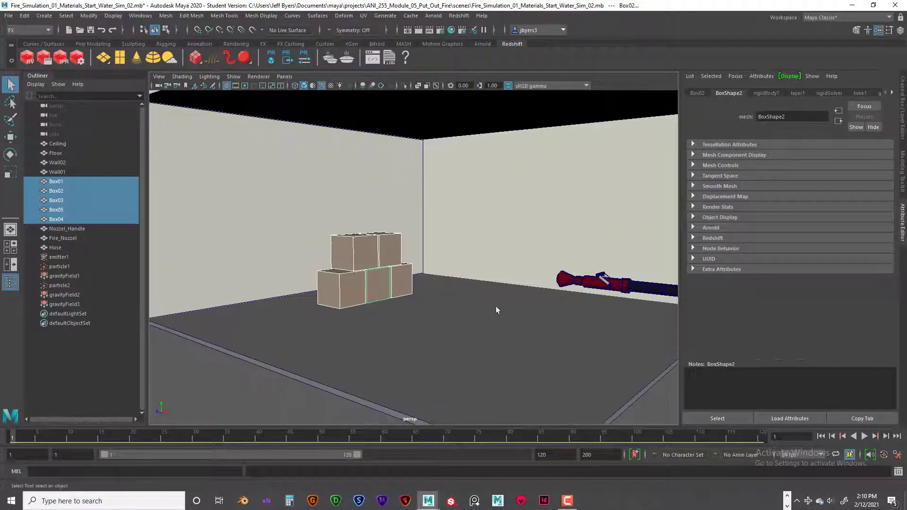
left_click(656, 398)
mouse_move(521, 339)
left_mouse_down("alt")
mouse_move(534, 337)
mouse_move(519, 339)
mouse_move(520, 350)
mouse_move(536, 348)
mouse_move(522, 350)
left_mouse_up("alt")
scroll(519, 336, "down", 3)
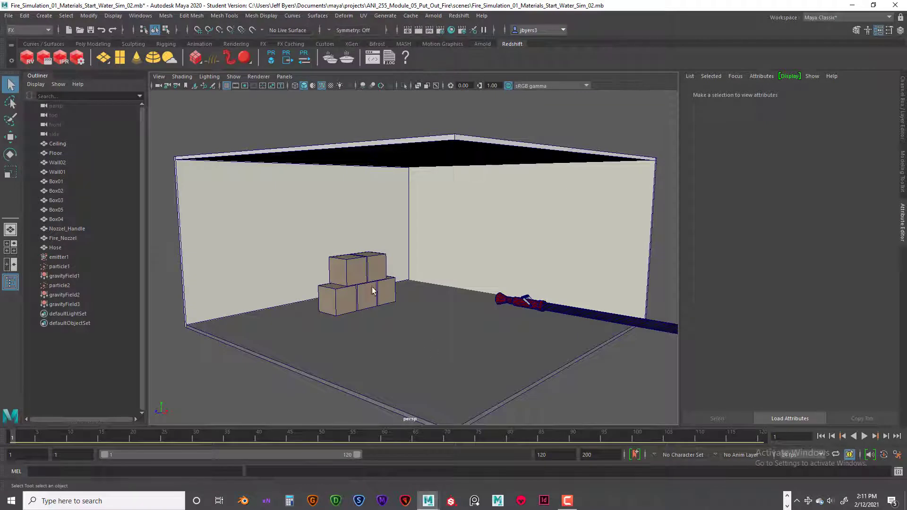
- Select Box05 in the upper row and save the scene as Fire_Simulation_01_Materials_Start_Water_Sim_03
left_click(356, 273)
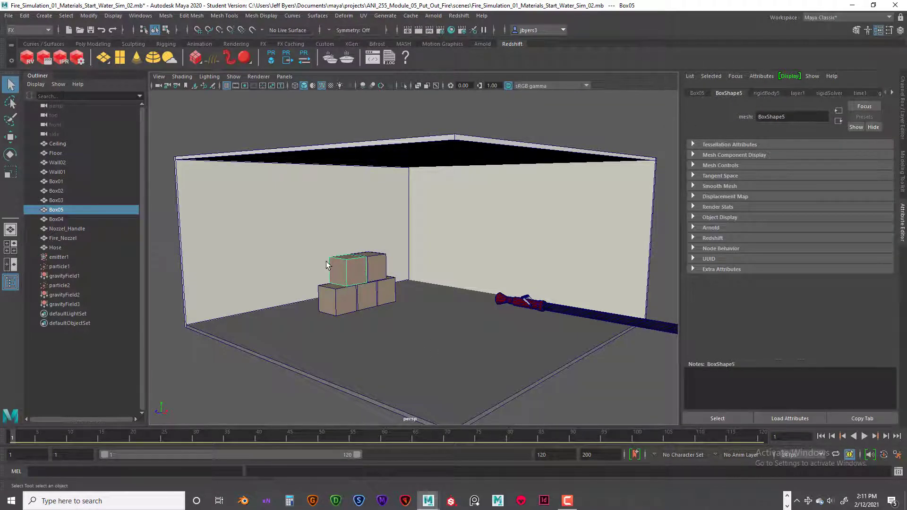
left_click(9, 16)
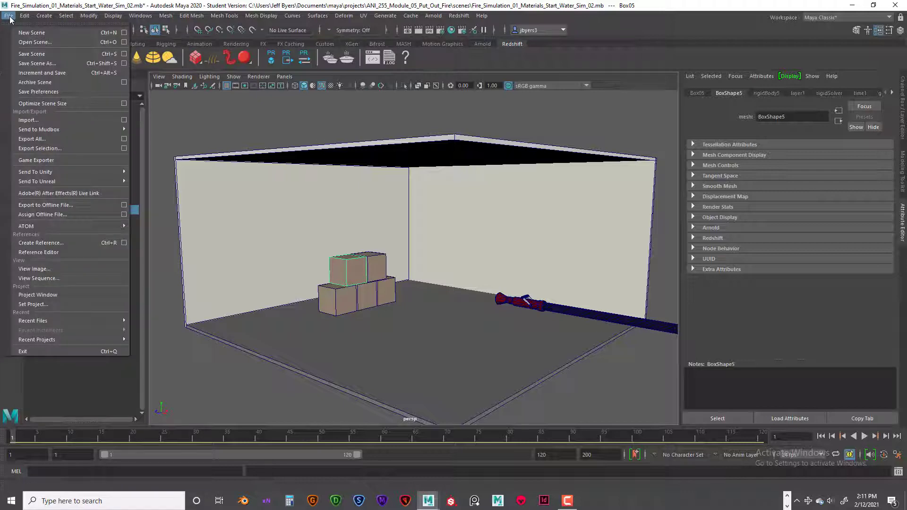
left_click(37, 63)
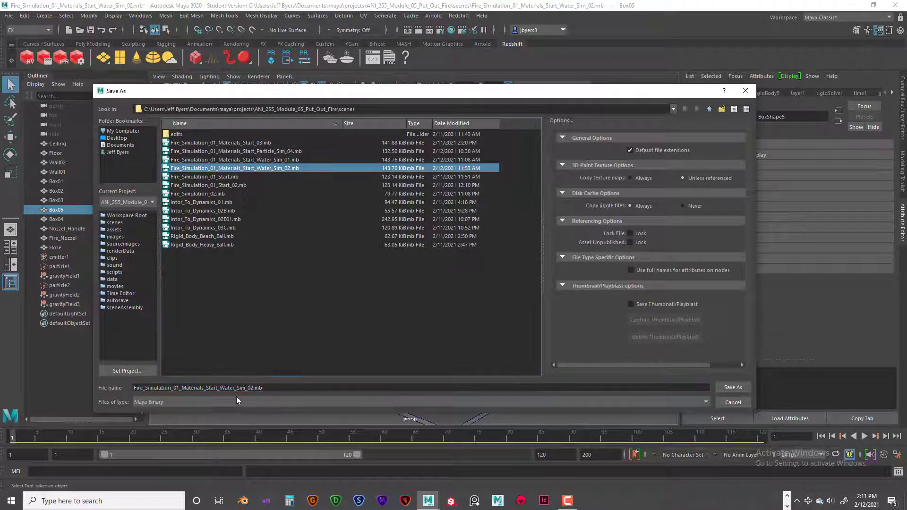
left_click_drag(250, 388, 269, 387)
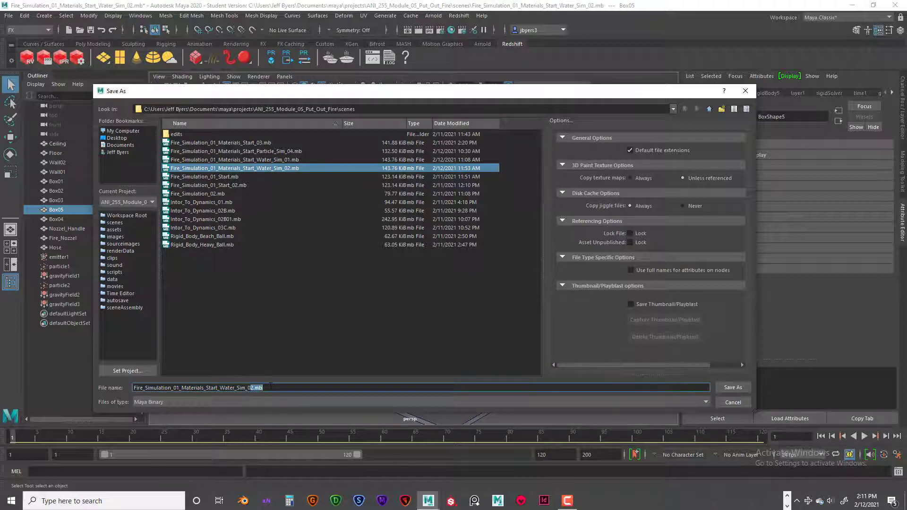
type("3")
left_click(730, 387)
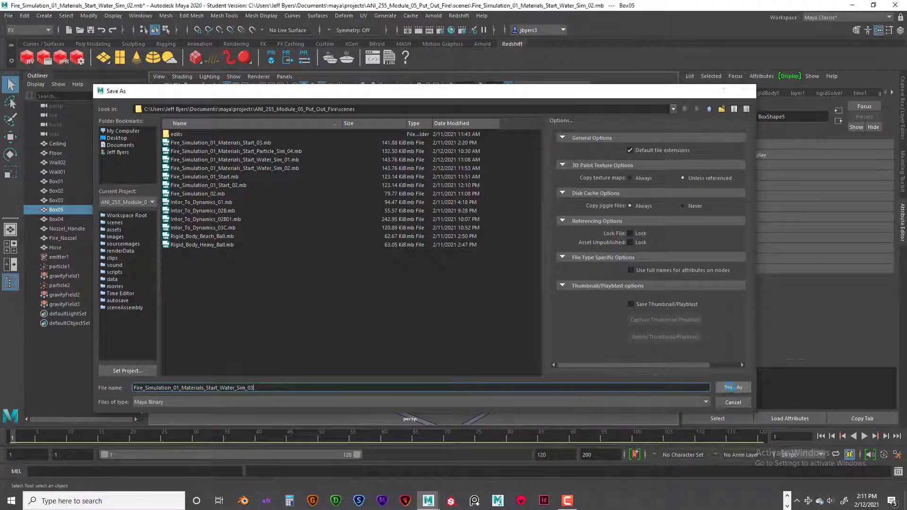
left_click(432, 261)
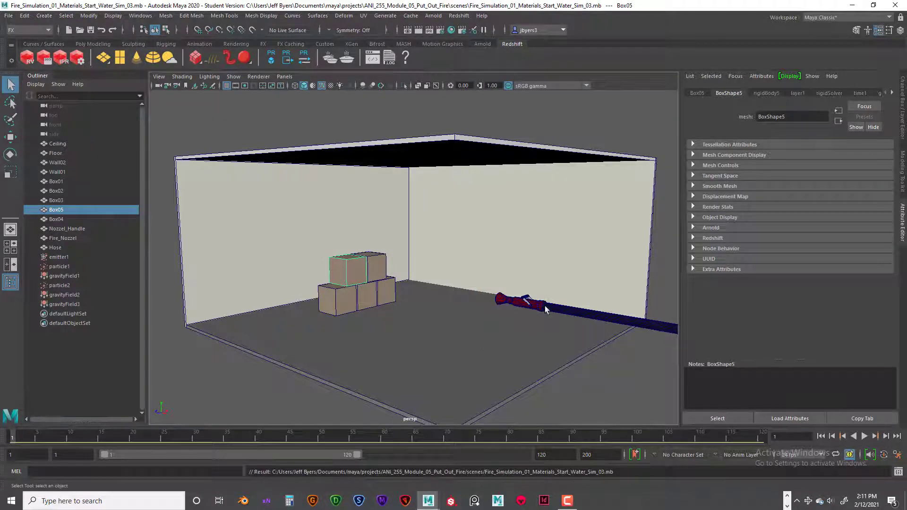
middle_click_drag(579, 354, 566, 344, "alt")
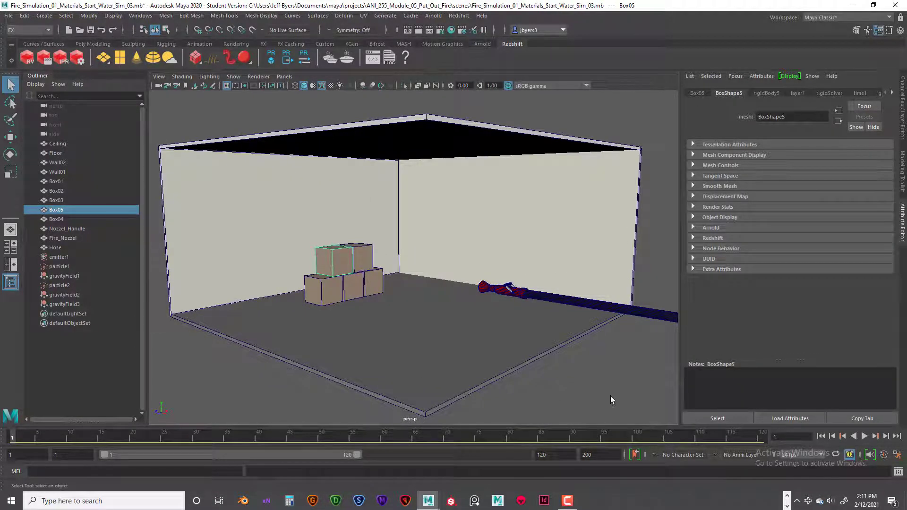
- Extend the end of the playback range to frame 400
double_click(543, 455)
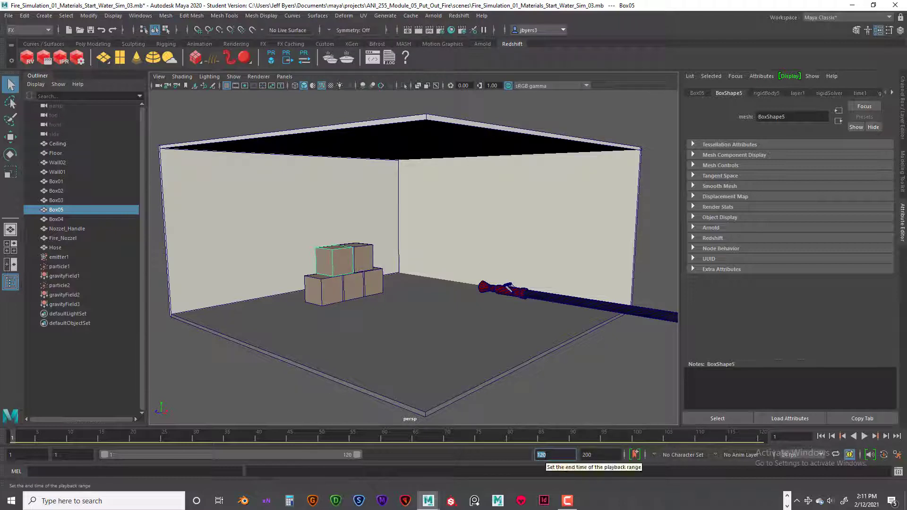
type("400")
key("Return")
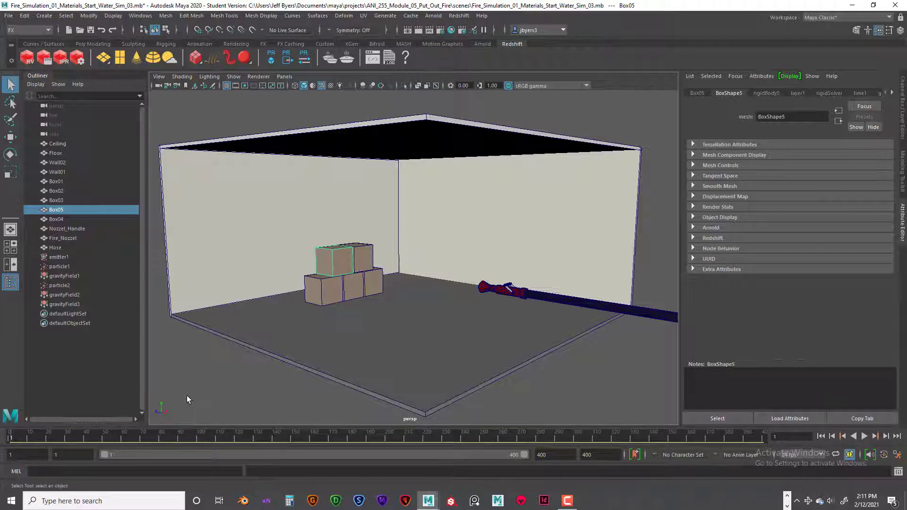
- Select the nozzle handle and key its closed position at frame 1 and again at frame 24
key("alt")
scroll(520, 315, "up", 5)
middle_click_drag(520, 316, 464, 289, "alt")
scroll(396, 308, "up", 5)
left_click(427, 306)
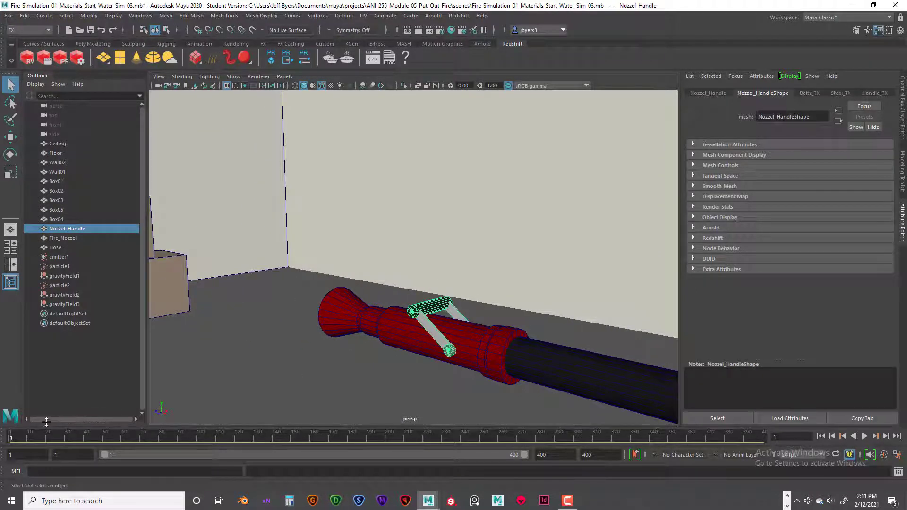
key("s")
key("alt+v")
mouse_move(74, 439)
left_mouse_down()
mouse_move(110, 442)
mouse_move(55, 442)
left_mouse_up()
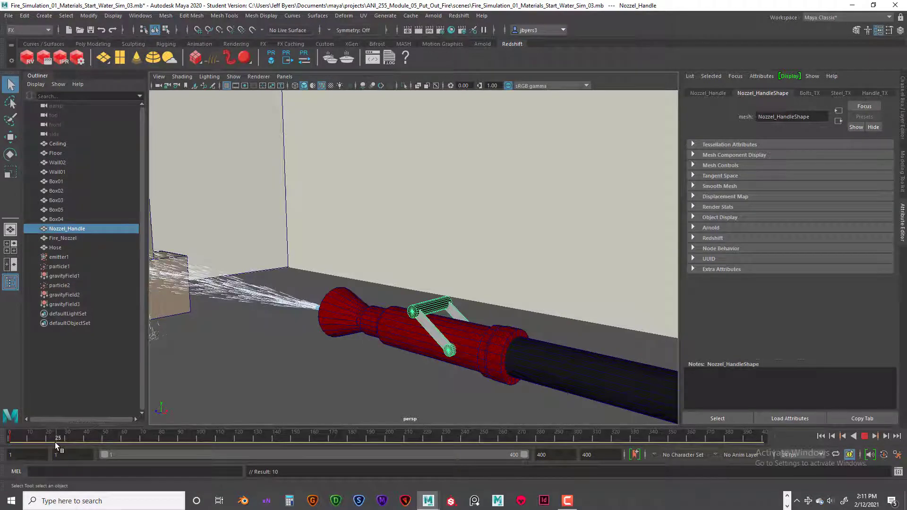
key("alt+v")
key("alt+v")
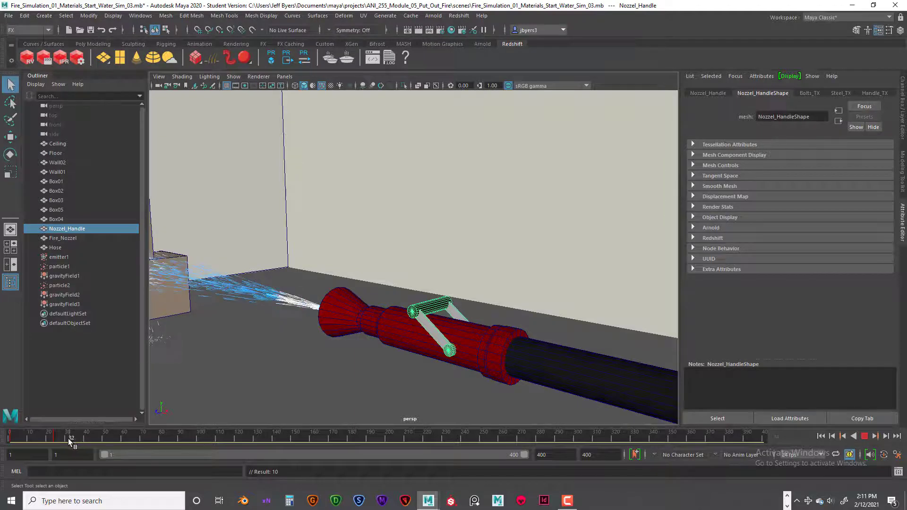
- At frame 40, rotate the nozzle handle backward about -109 degrees in Z and key the open position
left_click_drag(68, 439, 86, 438)
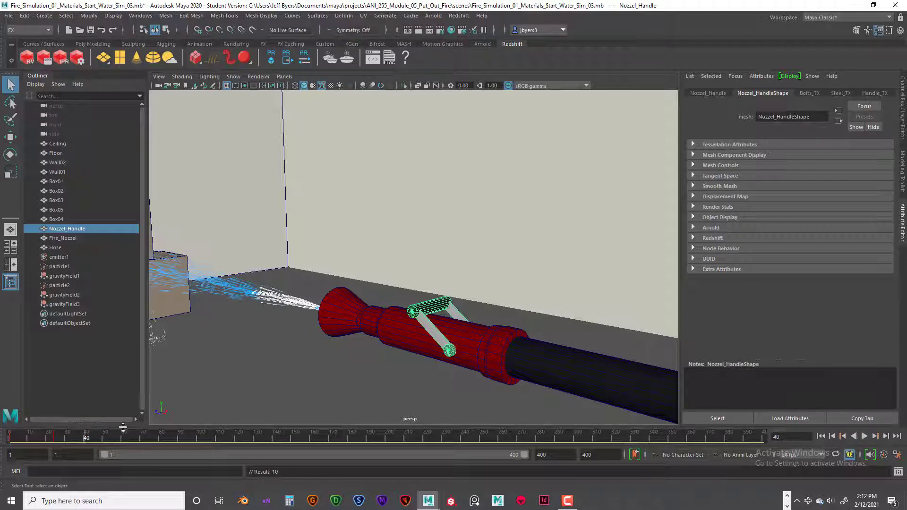
left_click(441, 338)
key("e")
left_click_drag(491, 319, 501, 345)
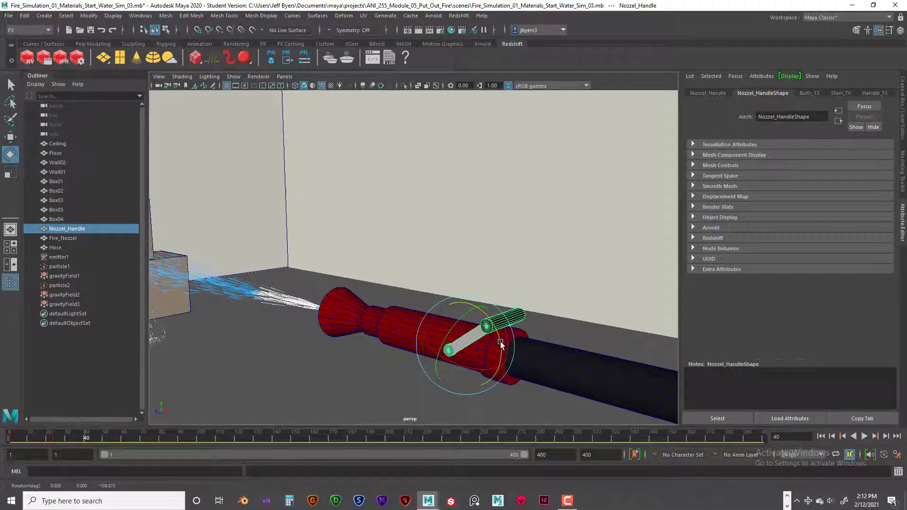
key("s")
- Play the handle animation from frame 1, stop it, and check the handle against the water stream and boxes
mouse_move(80, 435)
left_mouse_down()
mouse_move(34, 434)
mouse_move(107, 435)
mouse_move(10, 435)
left_mouse_up()
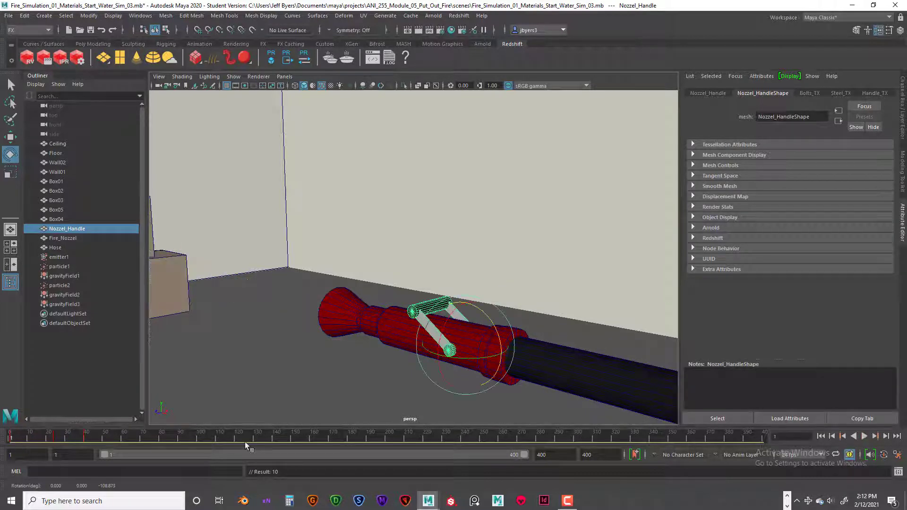
left_click(863, 437)
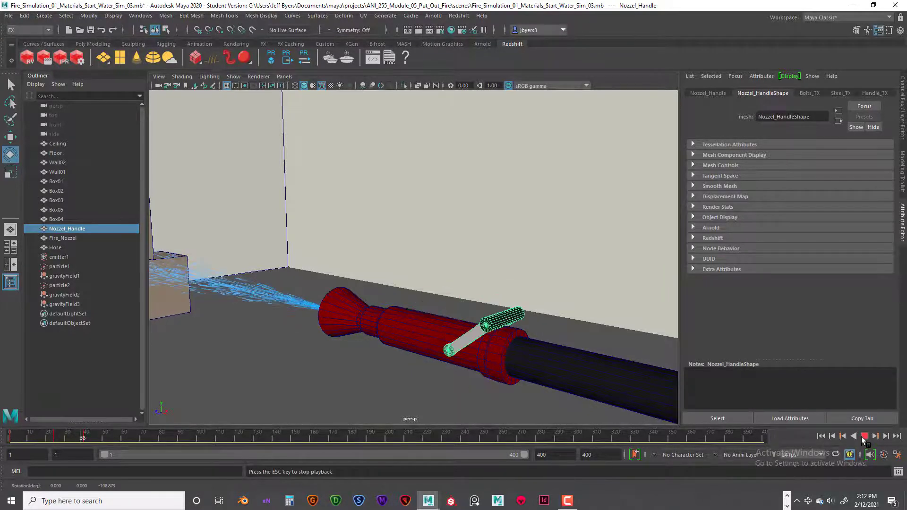
left_click(864, 437)
left_click_drag(415, 365, 503, 378, "alt")
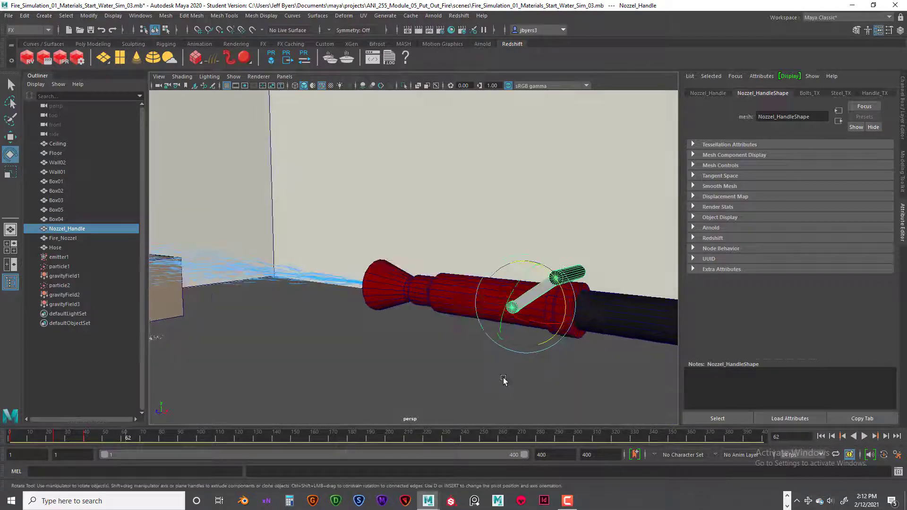
left_click(492, 385)
right_click_drag(492, 385, 421, 385, "alt")
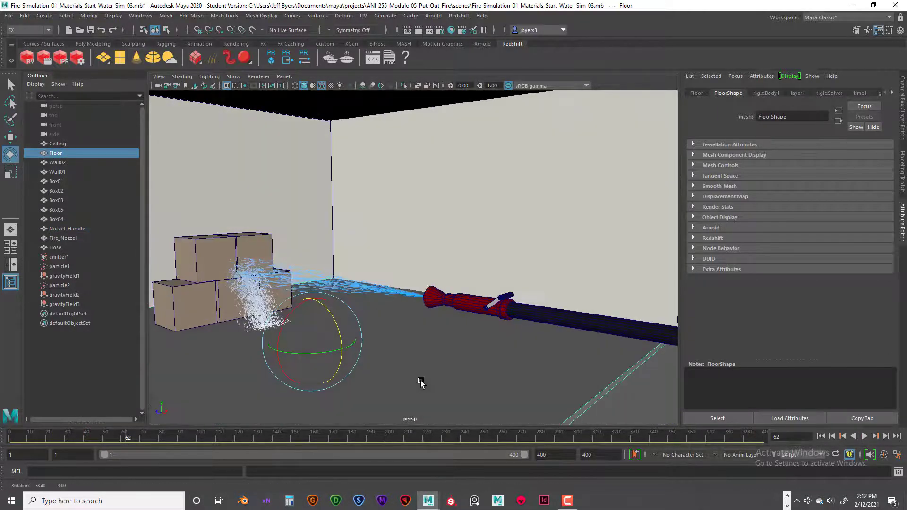
- Rewind to frame 1 and replay the simulation in the wider view to compare the water's start with the handle movement
left_click(822, 437)
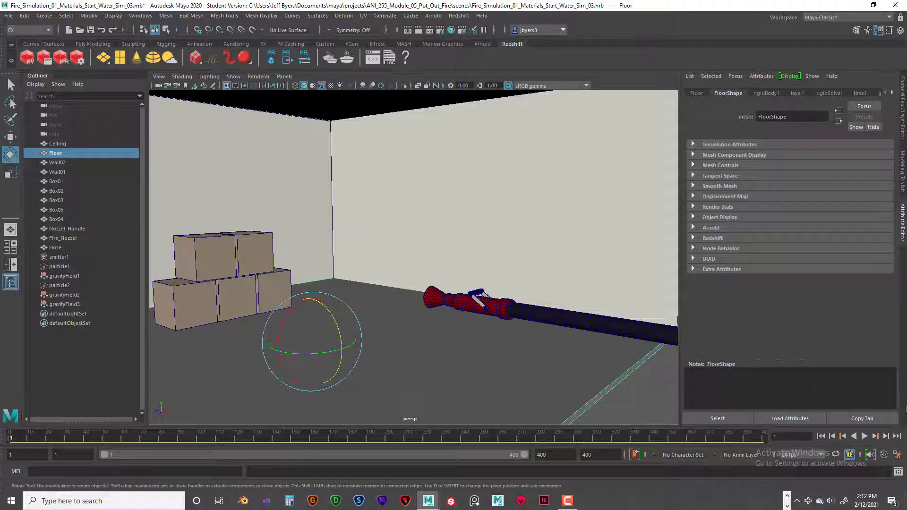
left_click(864, 437)
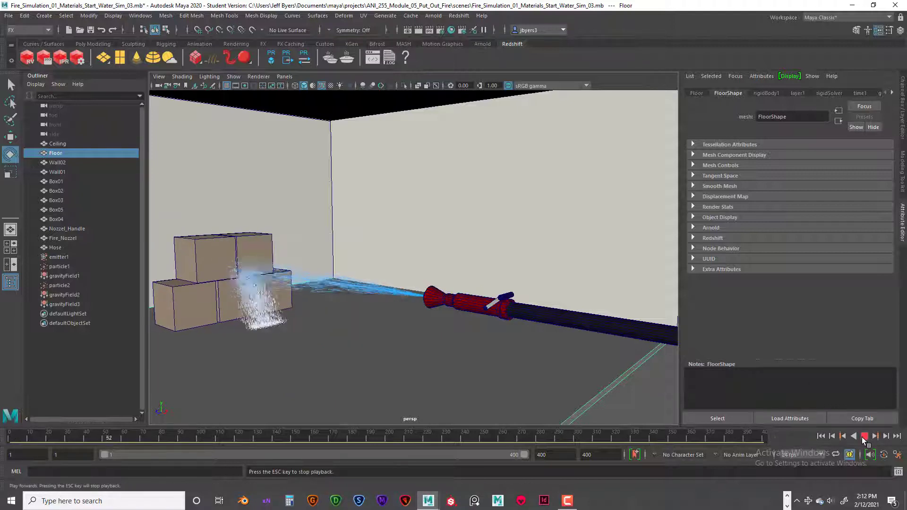
left_click(864, 437)
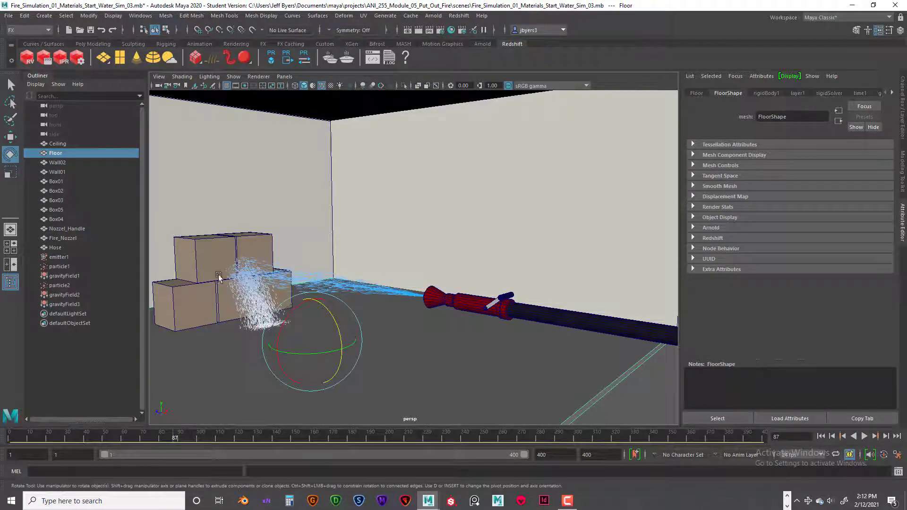
- Select emitter1 at the nozzle tip and bring its Rate (Particles/Sec) attribute into view
left_click_drag(255, 319, 285, 321, "alt")
left_click_drag(429, 335, 387, 347, "alt")
scroll(413, 329, "up", 3)
left_click(57, 257)
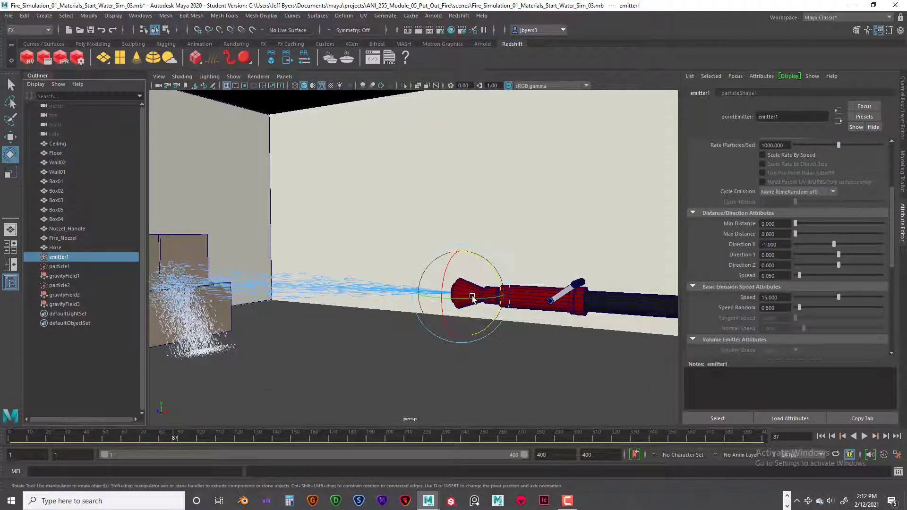
key("4")
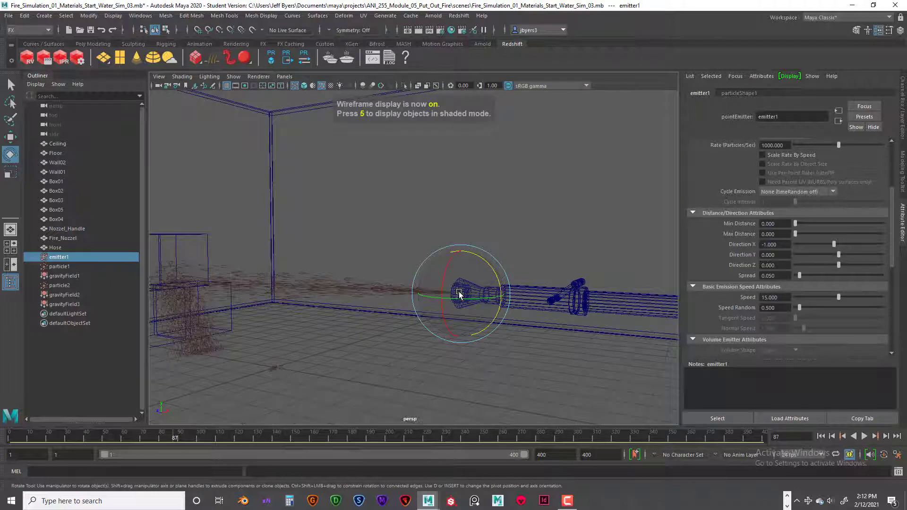
key("5")
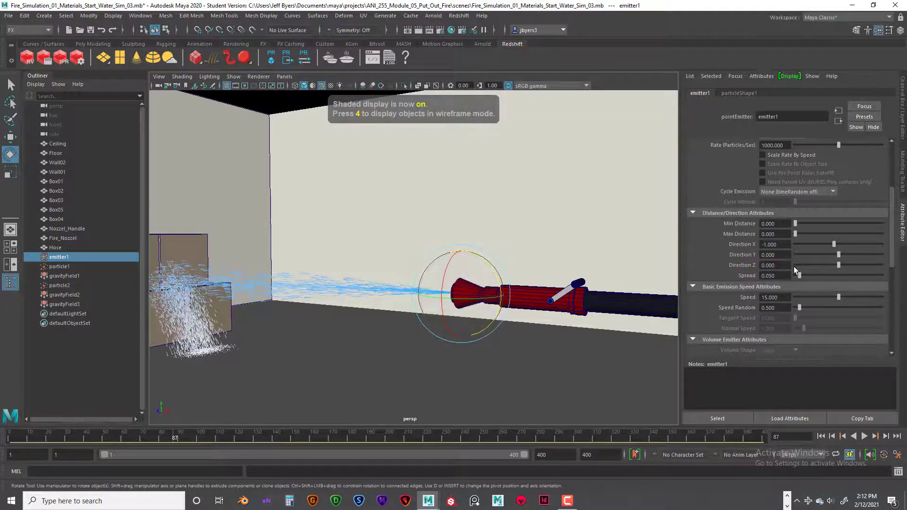
scroll(809, 250, "up", 4)
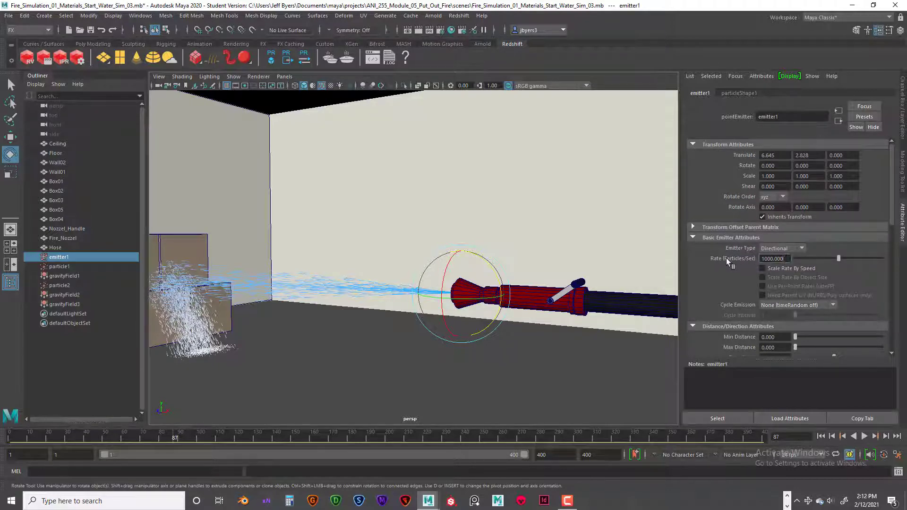
right_click(725, 257)
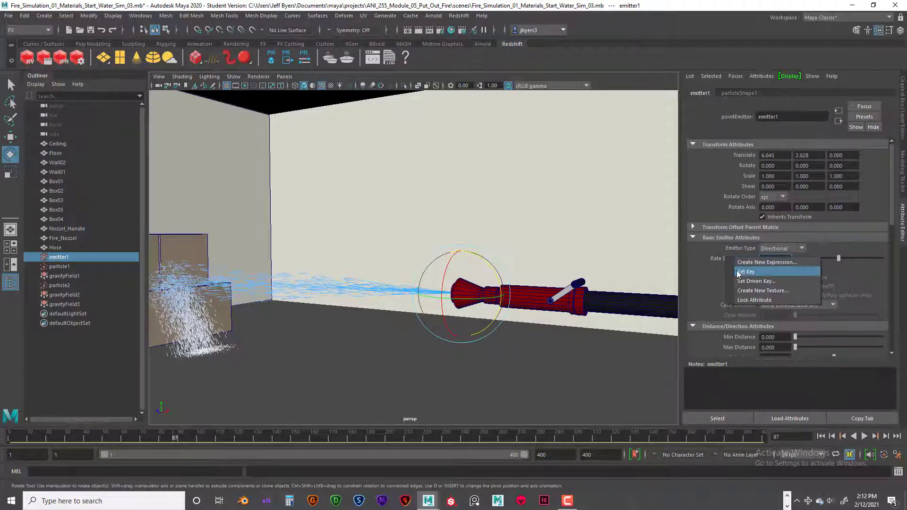
left_click(710, 265)
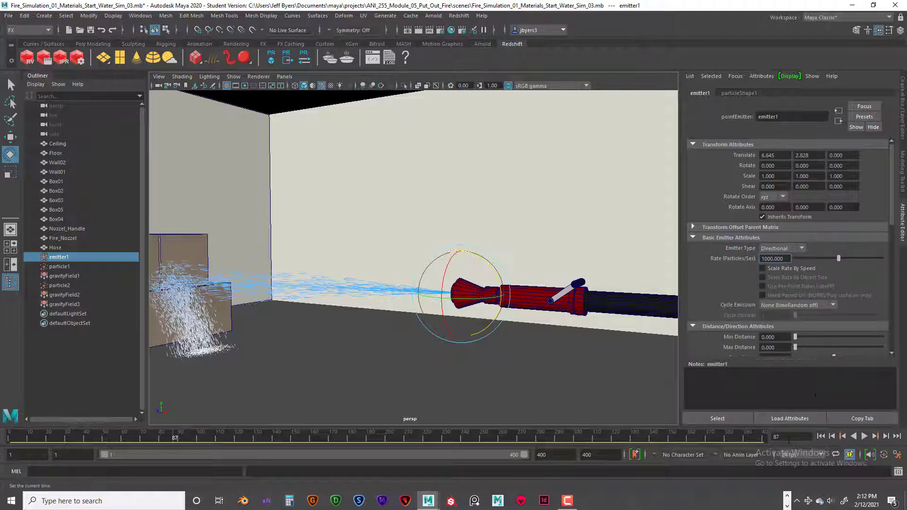
- At frame 1, set emitter1's Rate (Particles/Sec) to 0 and key it
left_click(821, 436)
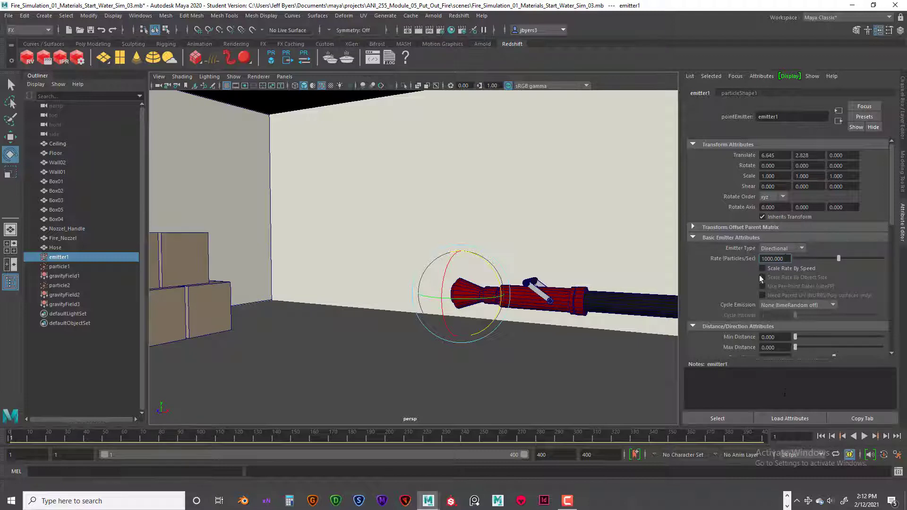
left_click_drag(789, 259, 755, 259)
type("0")
key("Return")
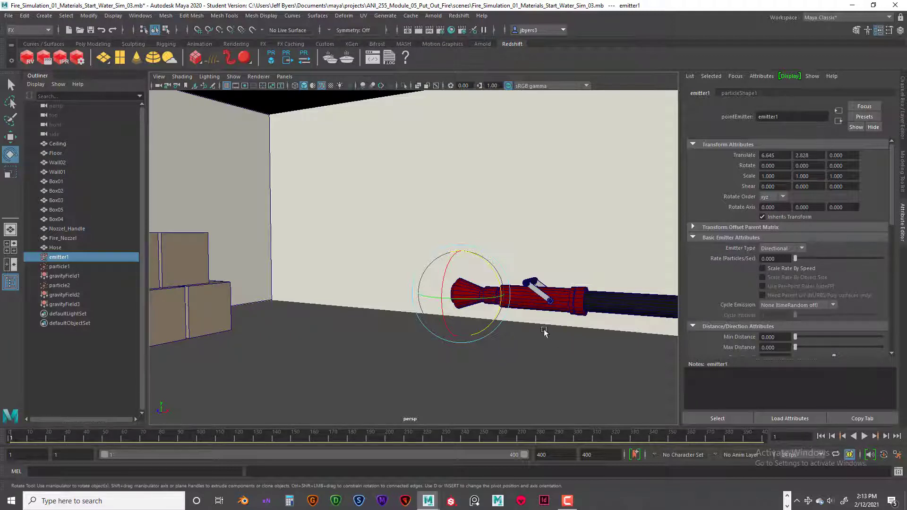
right_click(719, 258)
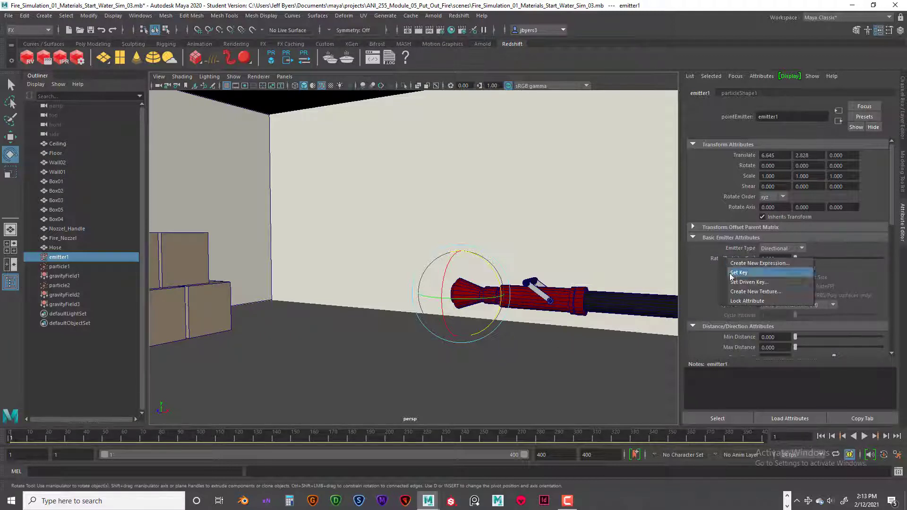
left_click(730, 273)
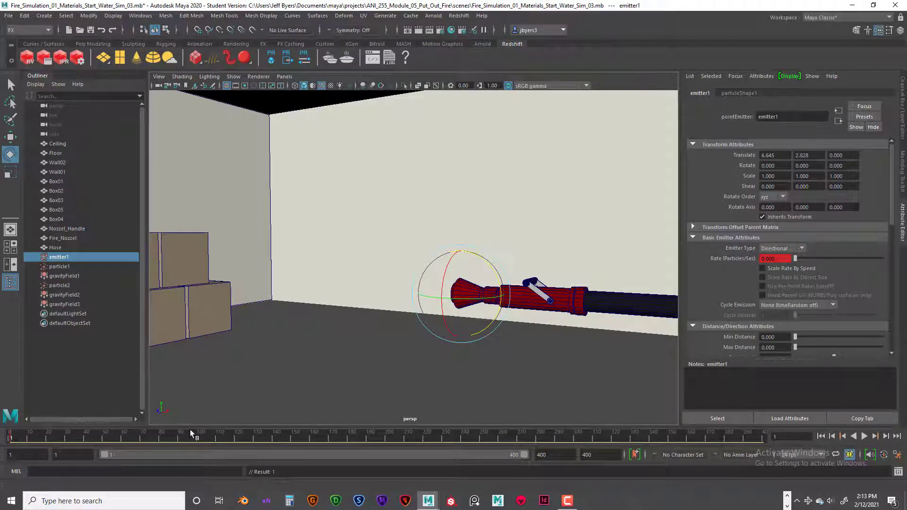
- Key emitter1's particle rate of 0 at frame 24 to match the start of the handle's movement
left_click_drag(12, 440, 54, 440)
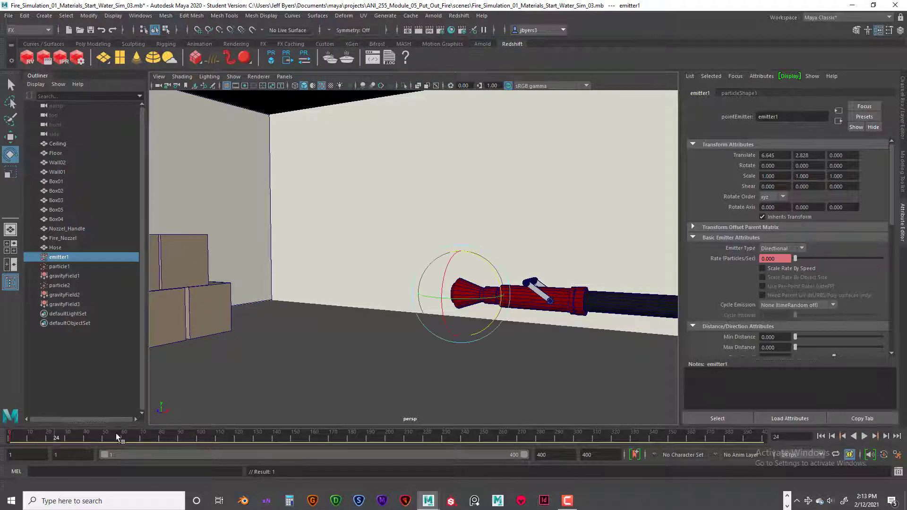
right_click(719, 259)
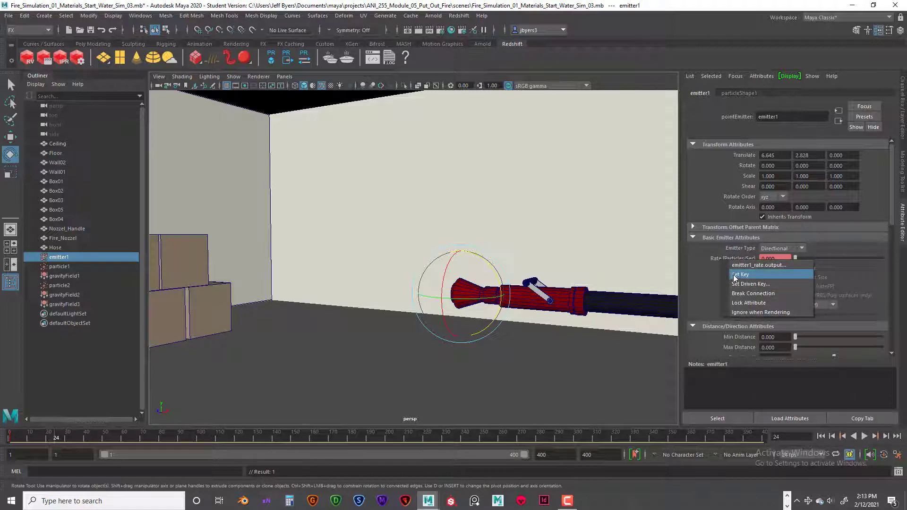
left_click(736, 278)
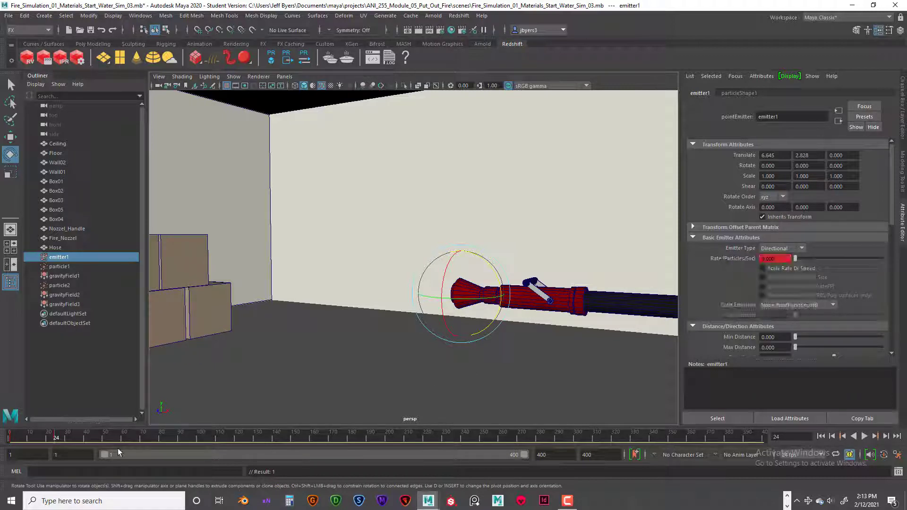
- At frame 40, set emitter1's Rate (Particles/Sec) to 1000 and key it
key("alt+v")
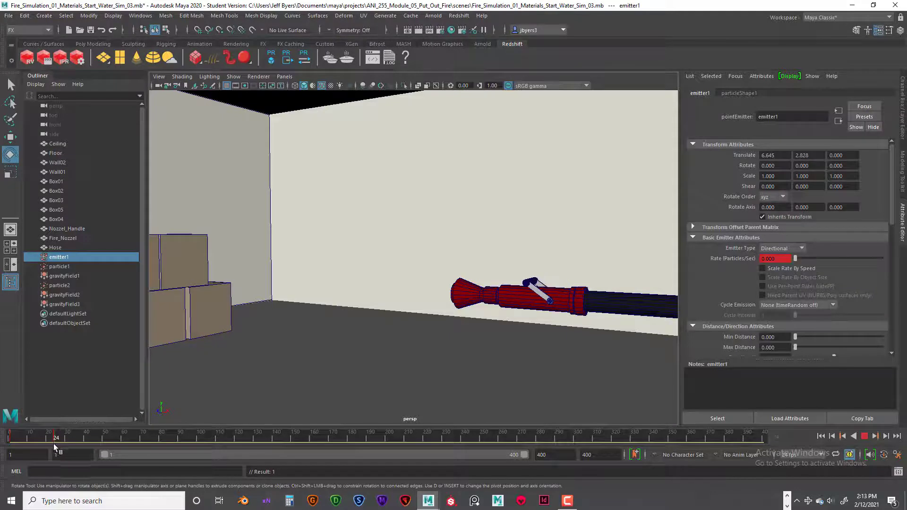
mouse_move(78, 444)
left_mouse_down()
mouse_move(53, 443)
mouse_move(85, 441)
left_mouse_up()
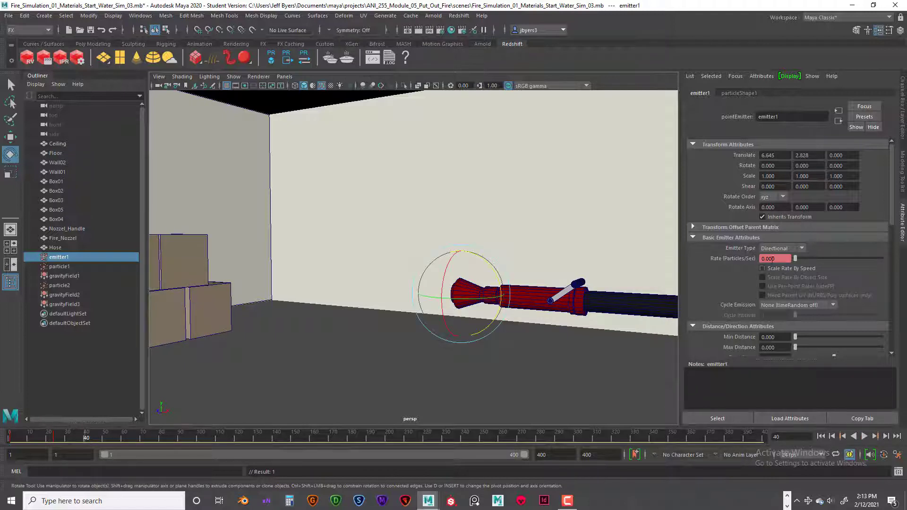
left_click_drag(776, 257, 752, 255)
type("1000")
key("Return")
right_click(731, 257)
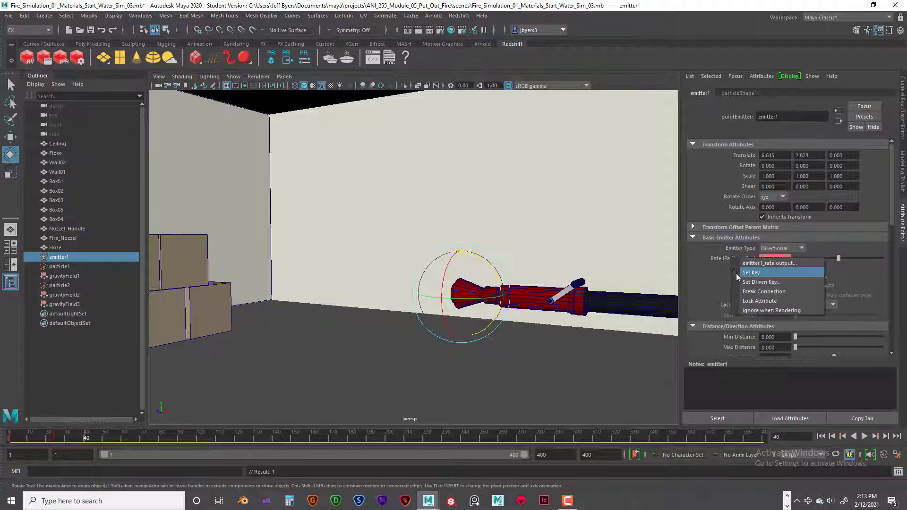
left_click(736, 273)
- Play the simulation from frame 1 twice in a wide view of the room, watching the water start as the handle opens
left_click(821, 436)
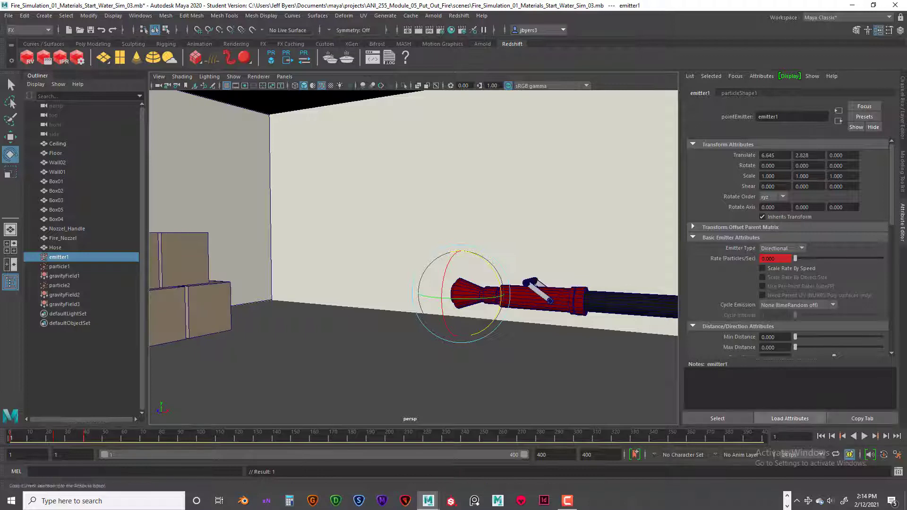
key("q")
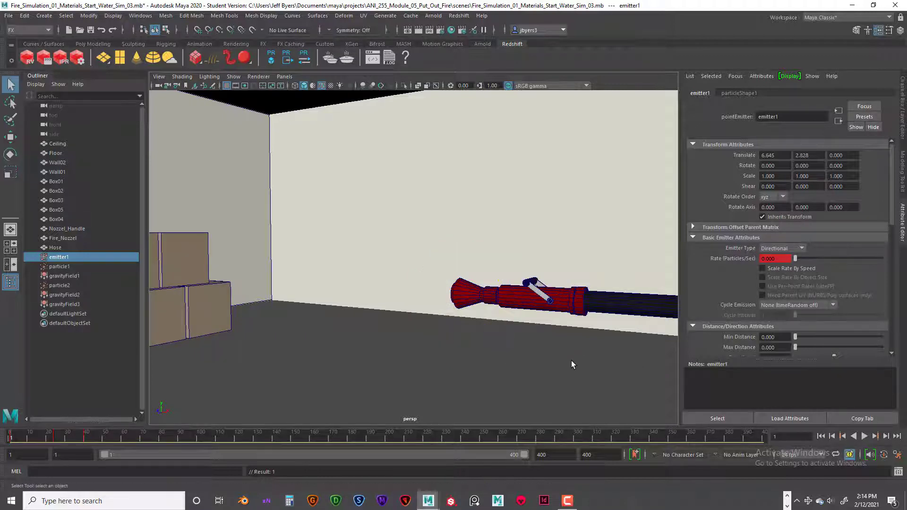
mouse_move(548, 357)
left_mouse_down("alt")
mouse_move(441, 342)
mouse_move(510, 365)
mouse_move(494, 362)
mouse_move(540, 359)
left_mouse_up("alt")
mouse_move(540, 359)
middle_mouse_down("alt")
mouse_move(531, 354)
mouse_move(537, 367)
middle_mouse_up("alt")
left_click(866, 436)
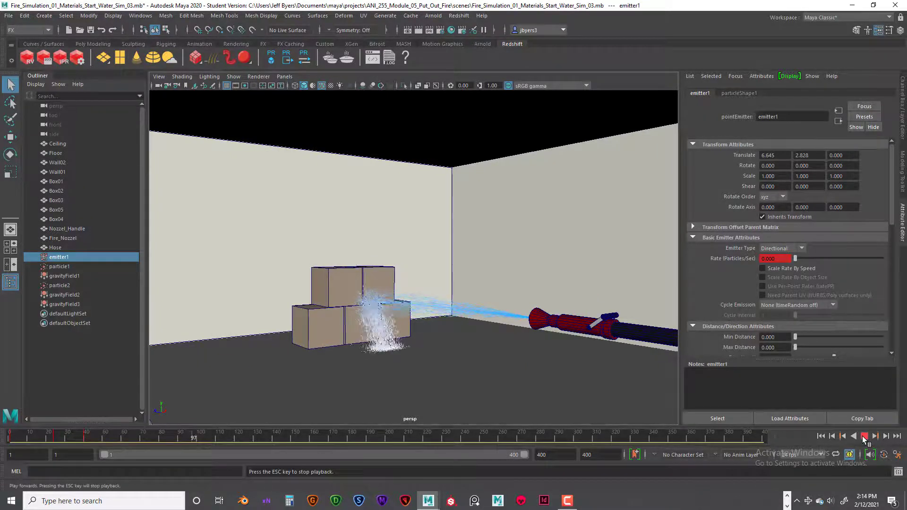
left_click(865, 436)
left_click(826, 437)
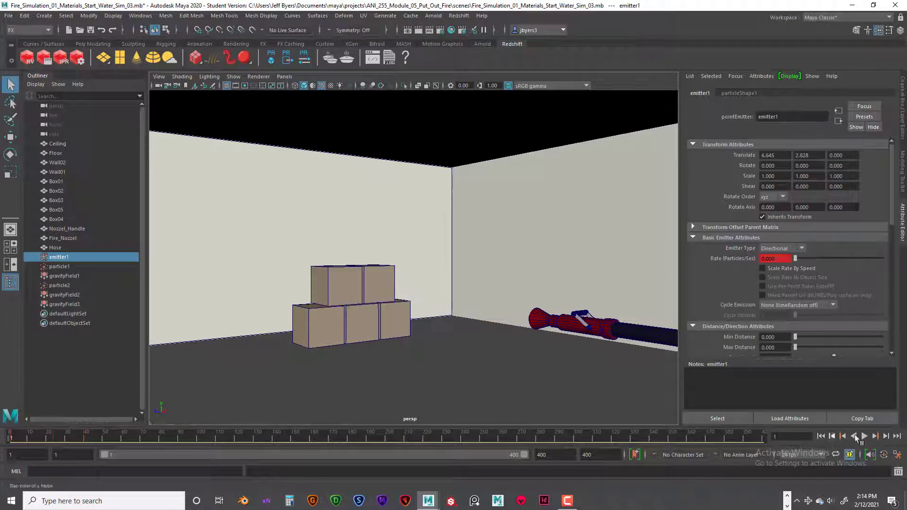
left_click(865, 436)
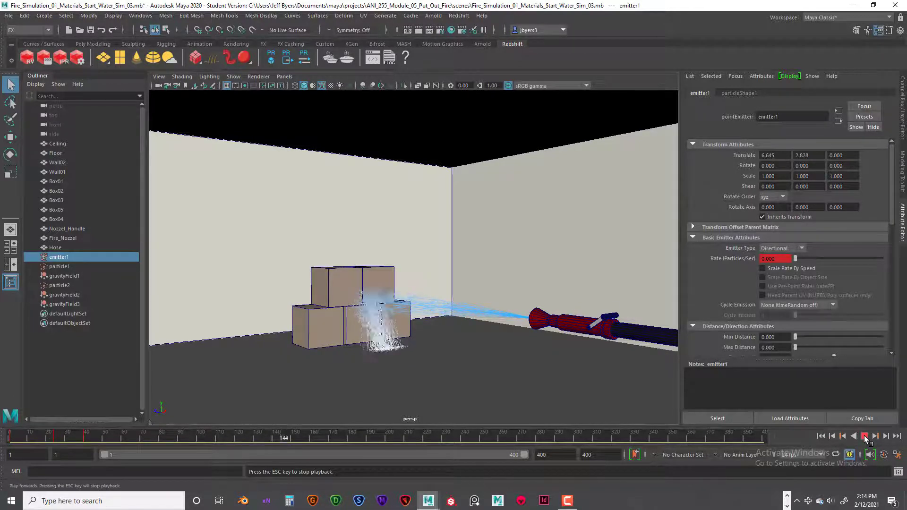
- Replay the simulation from frame 1 in the wide room view to check the water against the box stack, and rewind it
left_click(865, 436)
left_click(820, 436)
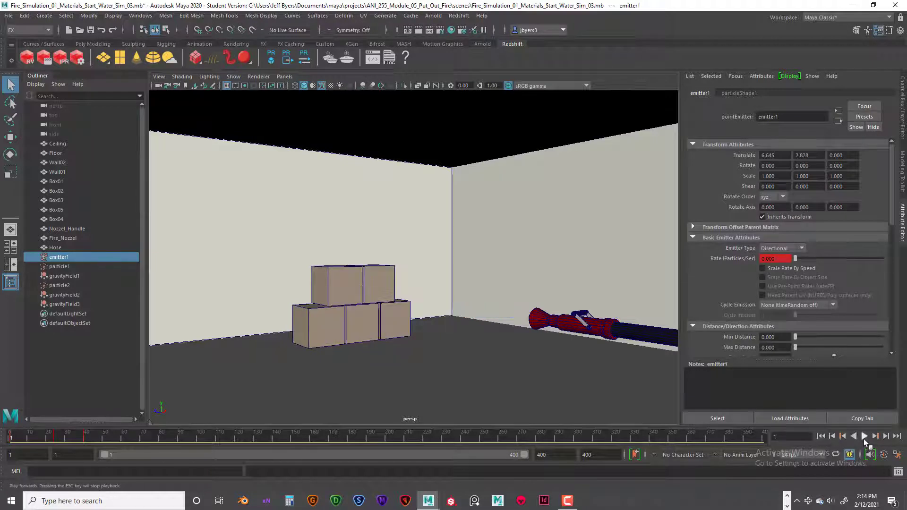
left_click(865, 436)
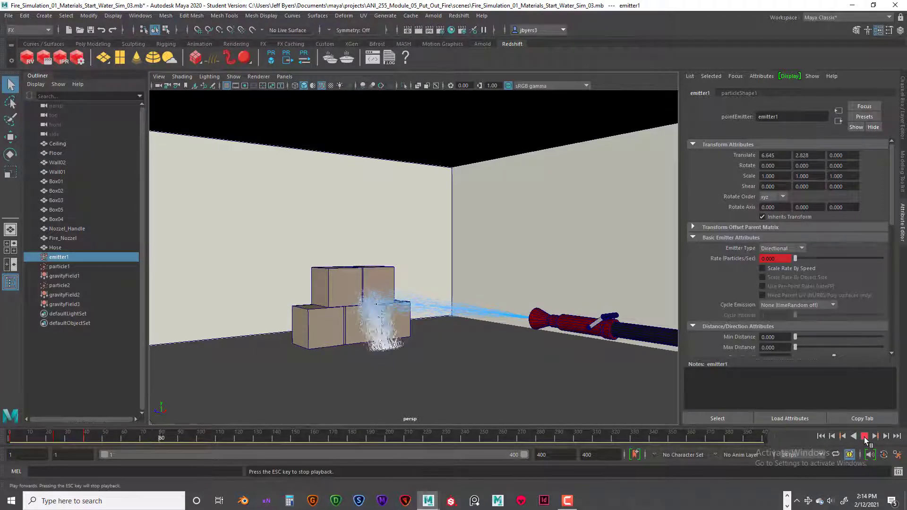
left_click(864, 436)
left_click(821, 436)
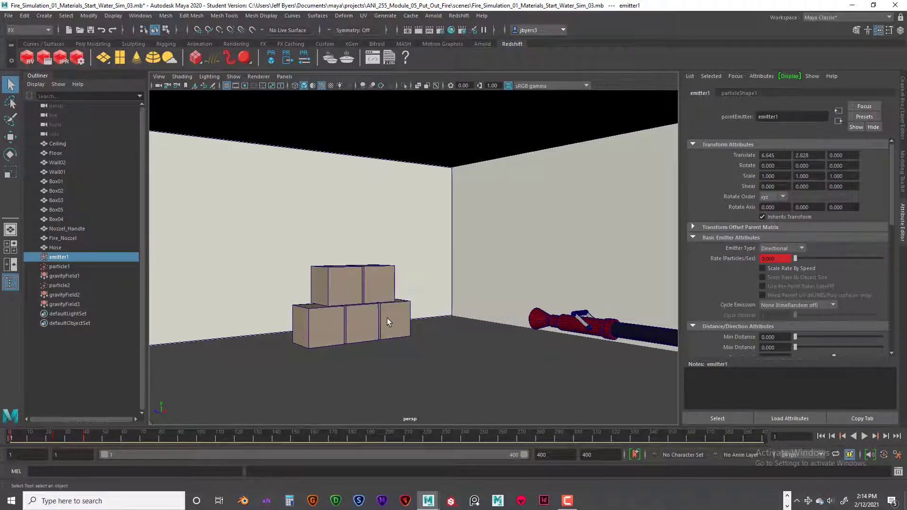
- Inspect the rigid body attributes of the two upper boxes, Box04 and Box05
left_click(372, 301)
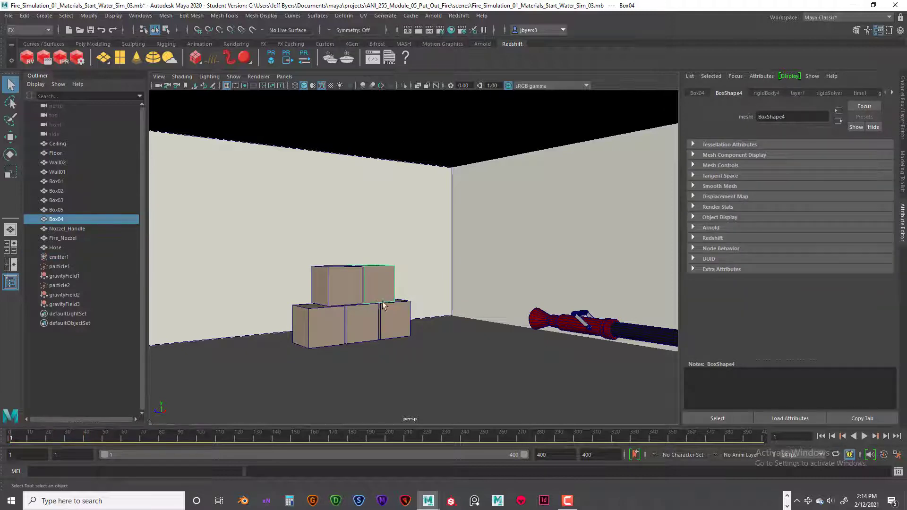
left_click(770, 93)
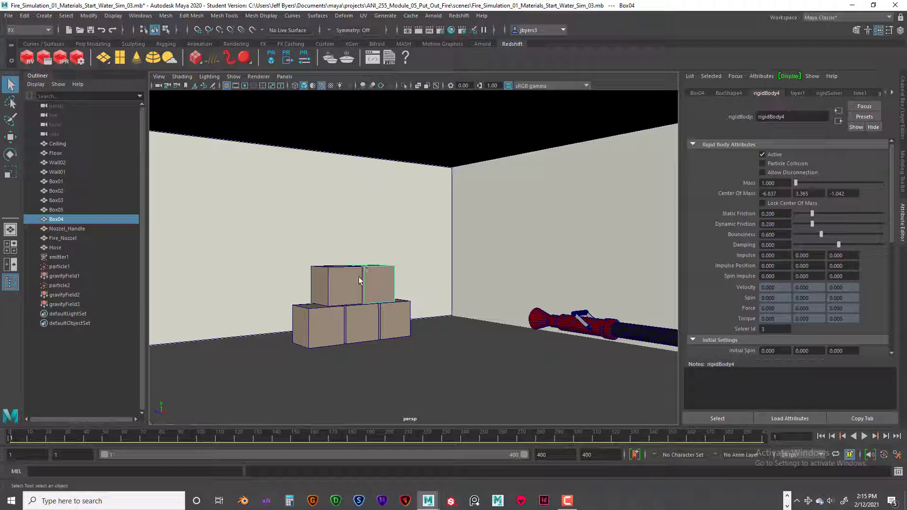
left_click(333, 288)
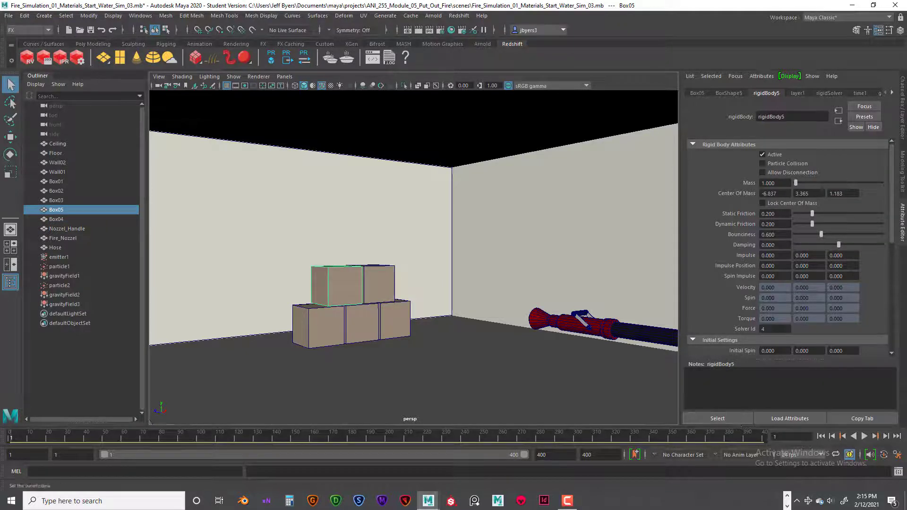
- Play the simulation to frame 180 and examine from a side angle where the water strikes the stacked boxes
left_click(865, 435)
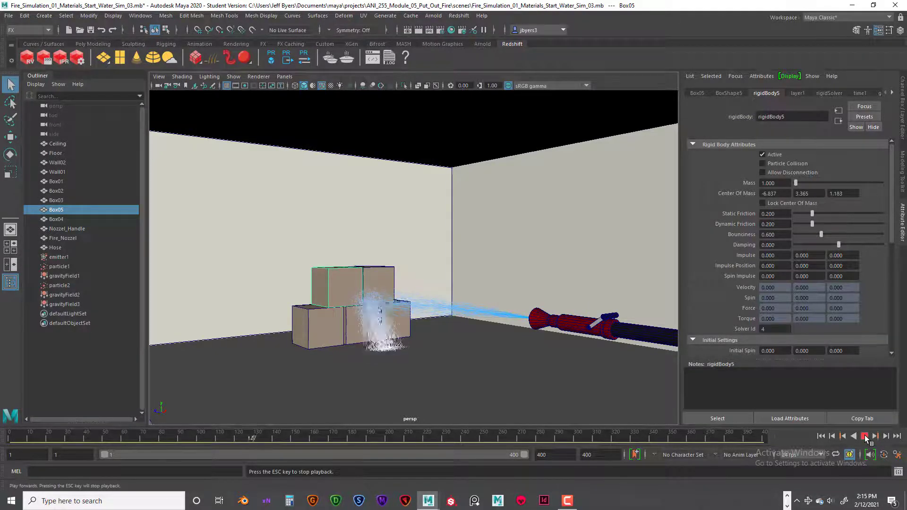
left_click(865, 436)
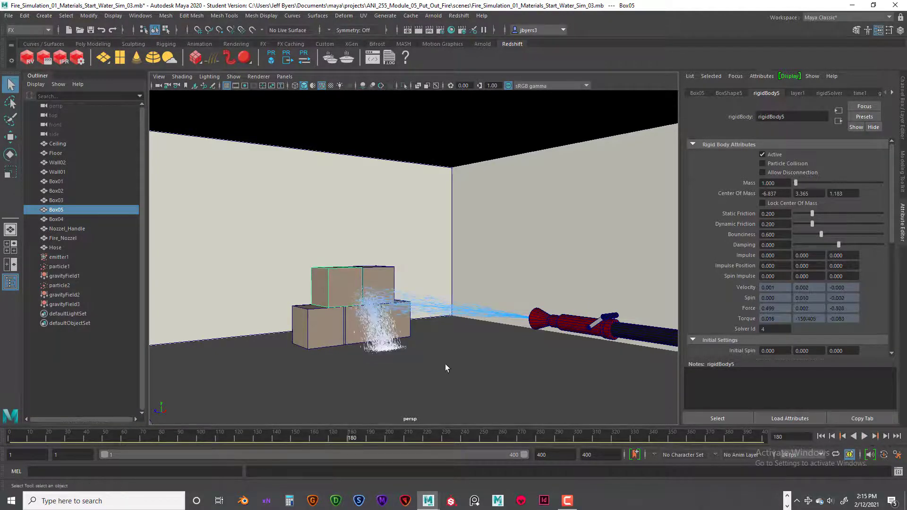
left_click_drag(424, 359, 463, 356, "alt")
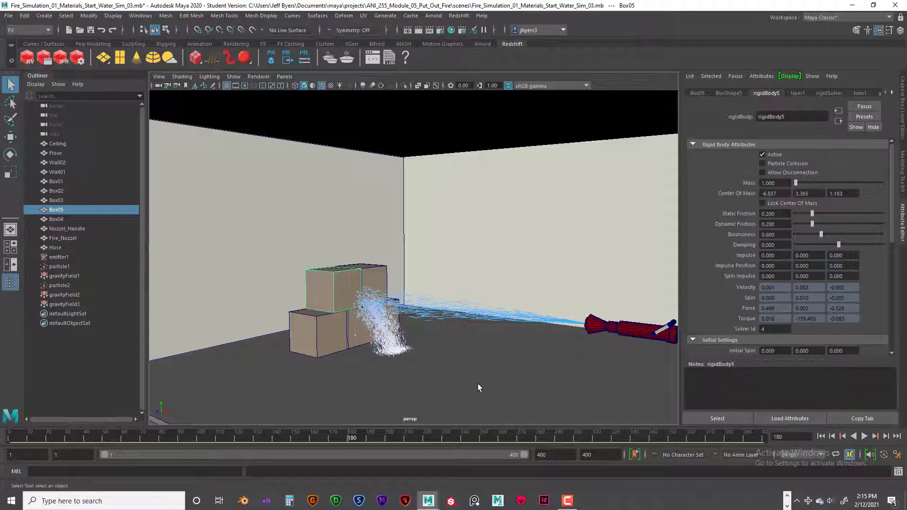
left_click_drag(469, 386, 521, 384, "alt")
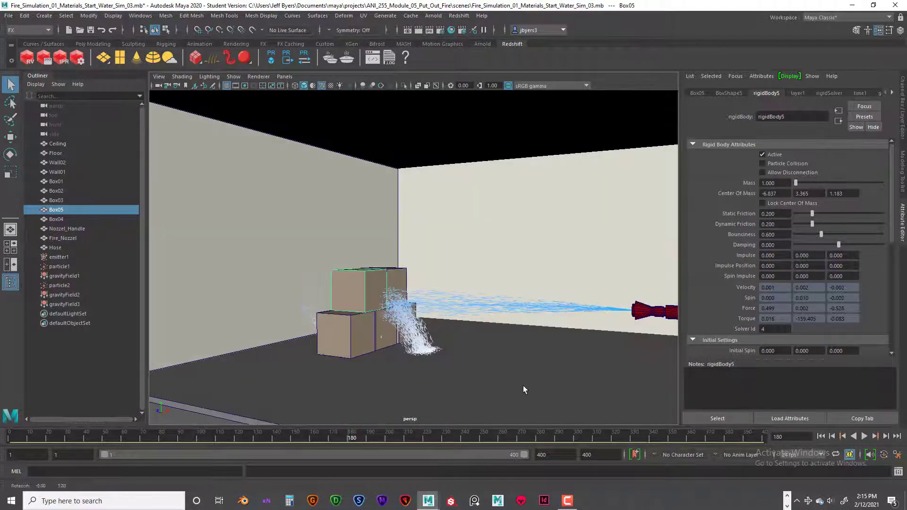
- Play the simulation twice from frame 1 in the front view, watching when the water reaches the boxes
key("space")
key("space")
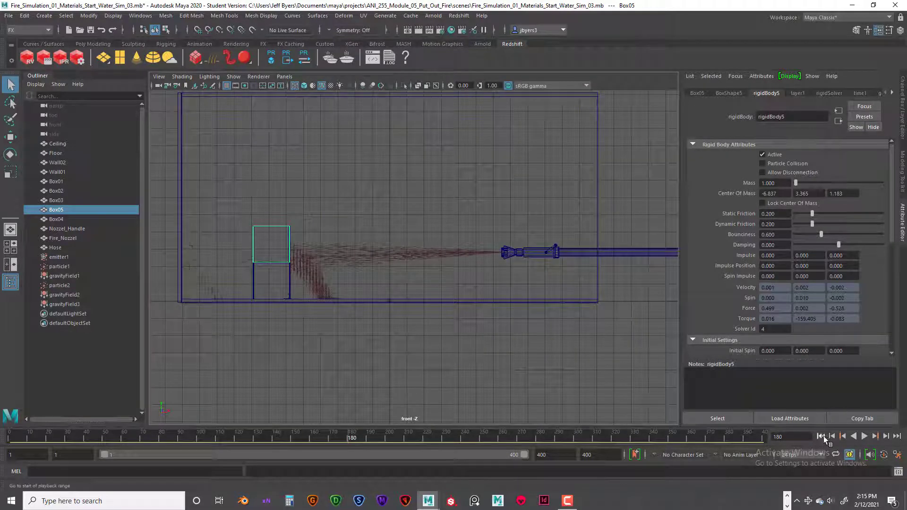
left_click(822, 436)
left_click(865, 436)
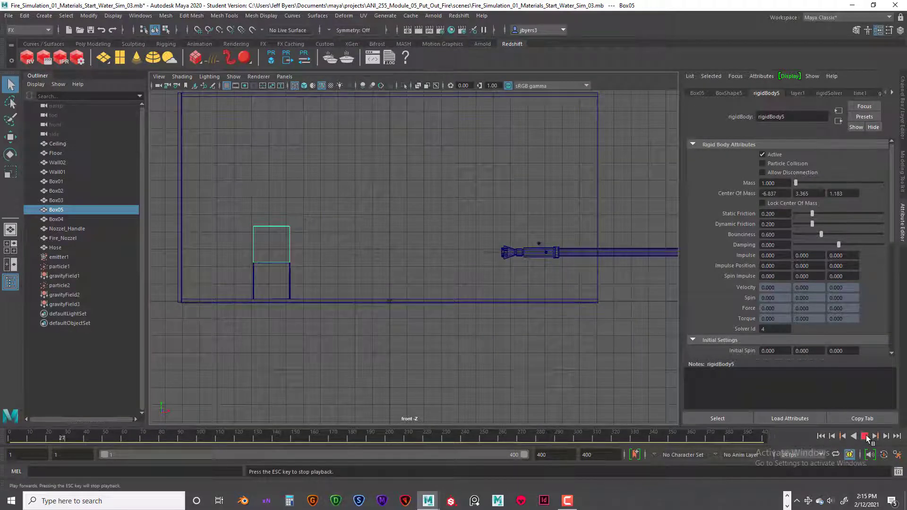
left_click(865, 435)
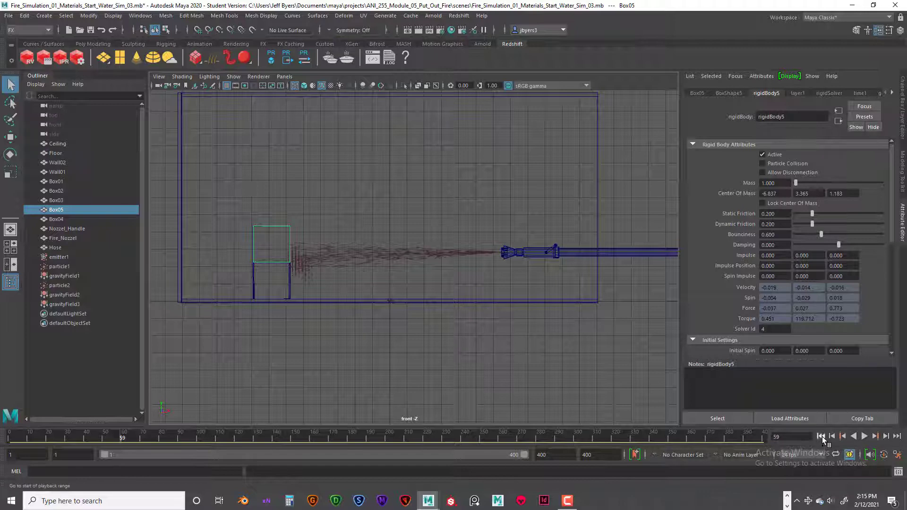
left_click(822, 436)
left_click(865, 436)
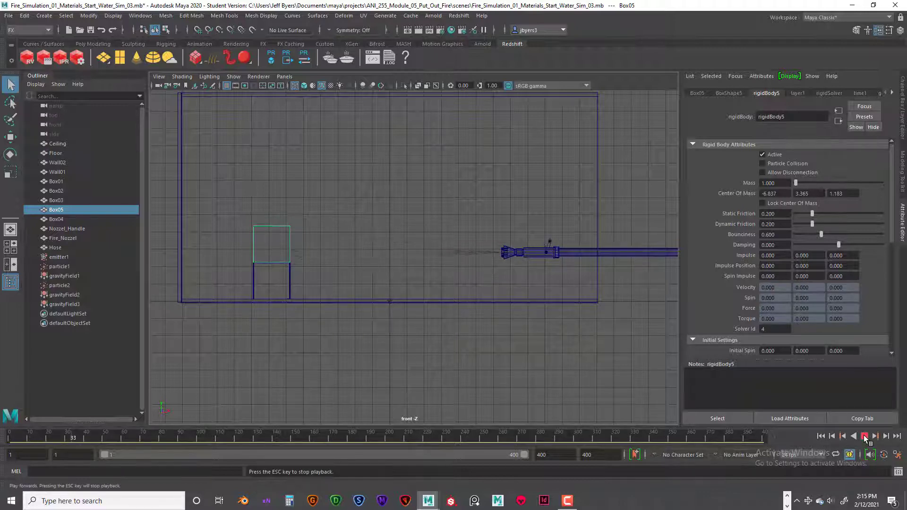
left_click(865, 436)
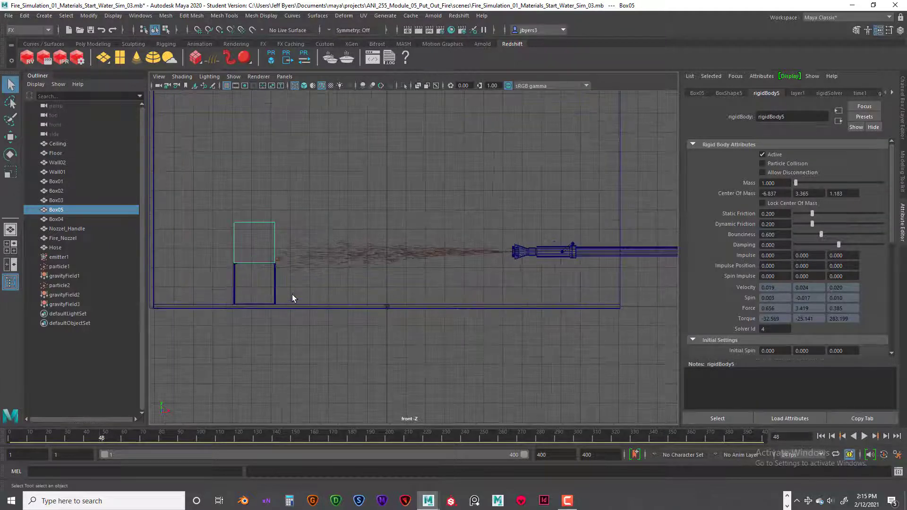
- Replay the simulation in a close front view of the boxes, stopping at frame 50 to check the water's first contact
scroll(292, 295, "up", 2)
middle_click_drag(286, 301, 366, 309, "alt")
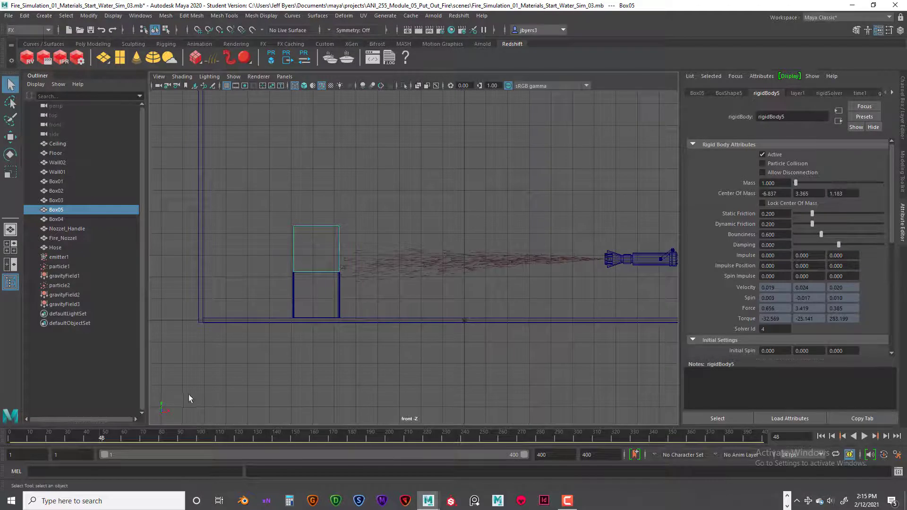
left_click_drag(338, 305, 369, 310, "alt")
scroll(369, 310, "up", 4)
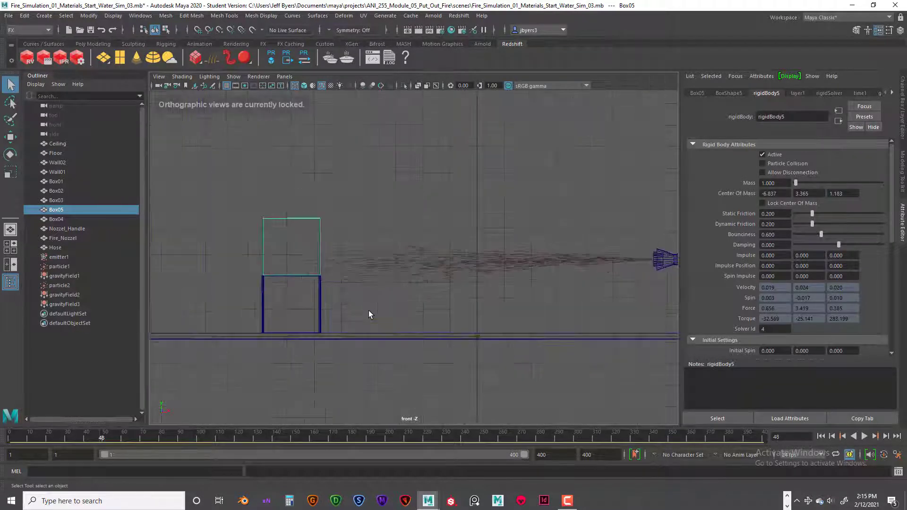
mouse_move(368, 310)
middle_mouse_down("alt")
mouse_move(381, 312)
mouse_move(374, 316)
middle_mouse_up("alt")
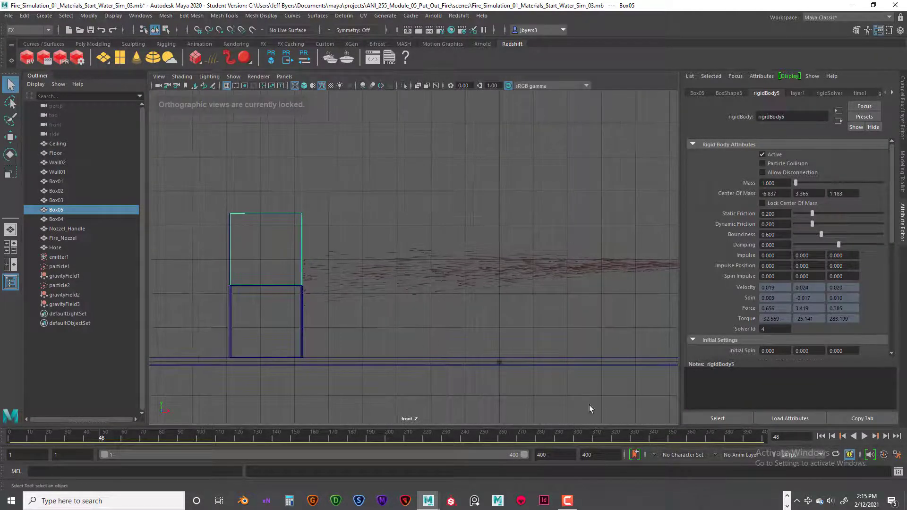
left_click(821, 435)
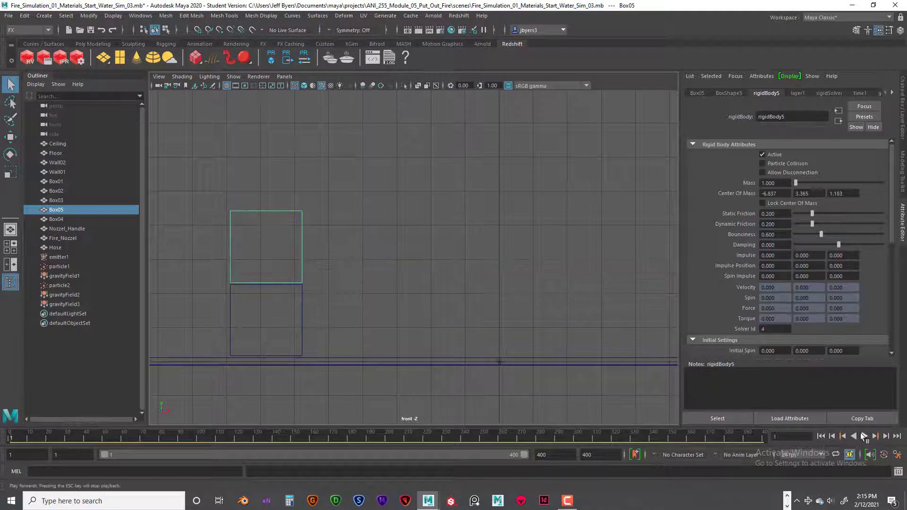
left_click(864, 437)
left_click(864, 437)
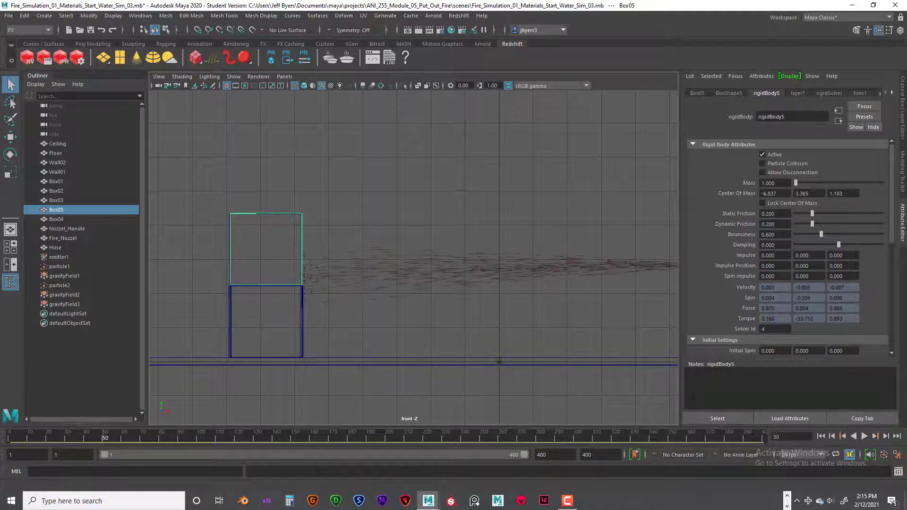
- Run the simulation two more times from frame 1 to compare the timing of the water hitting the boxes
left_click(822, 435)
left_click(864, 437)
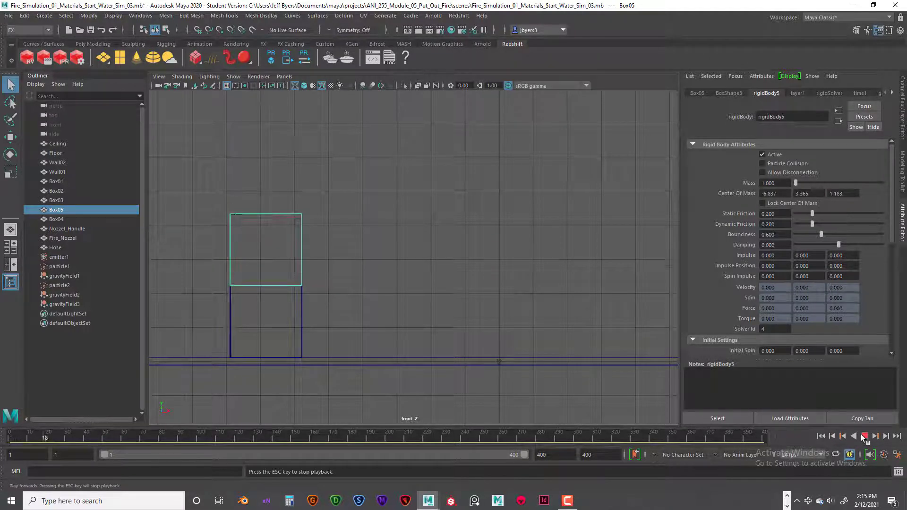
left_click(864, 437)
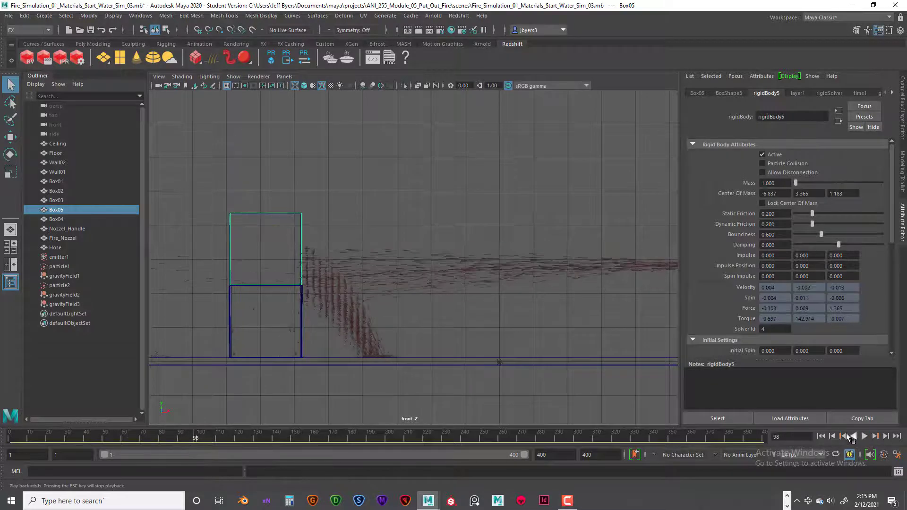
left_click(821, 436)
left_click(864, 437)
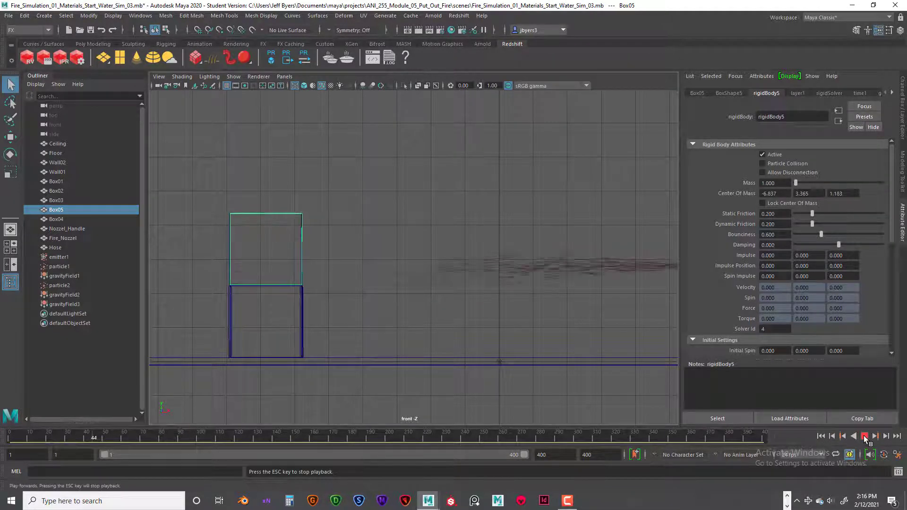
left_click(865, 437)
- Play from frame 1 to frames 52 and 49 to narrow down the impact frame, and move the current time to frame 45
left_click(822, 435)
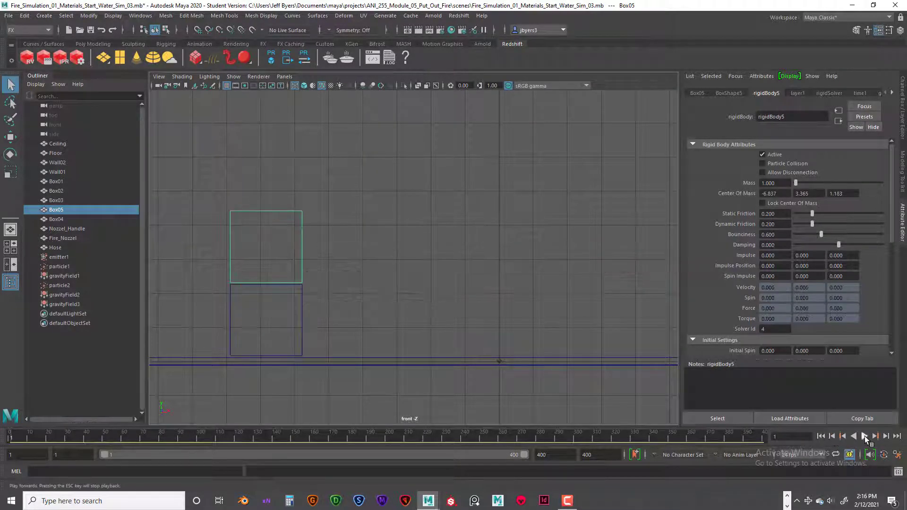
left_click(865, 437)
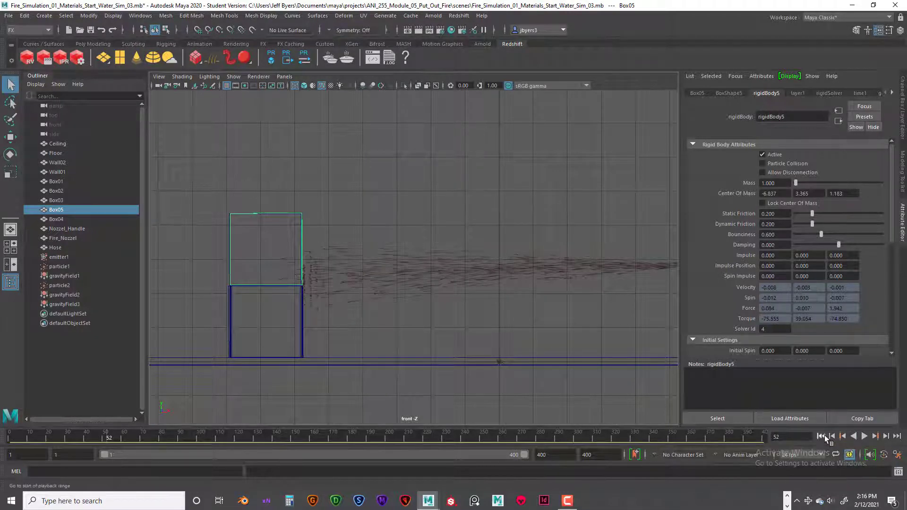
left_click(824, 435)
left_click(864, 437)
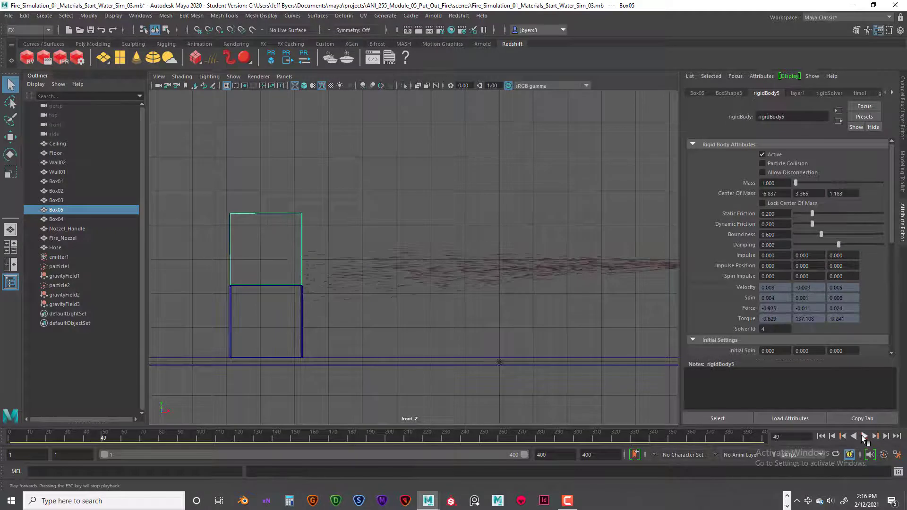
left_click(863, 438)
left_click(94, 438)
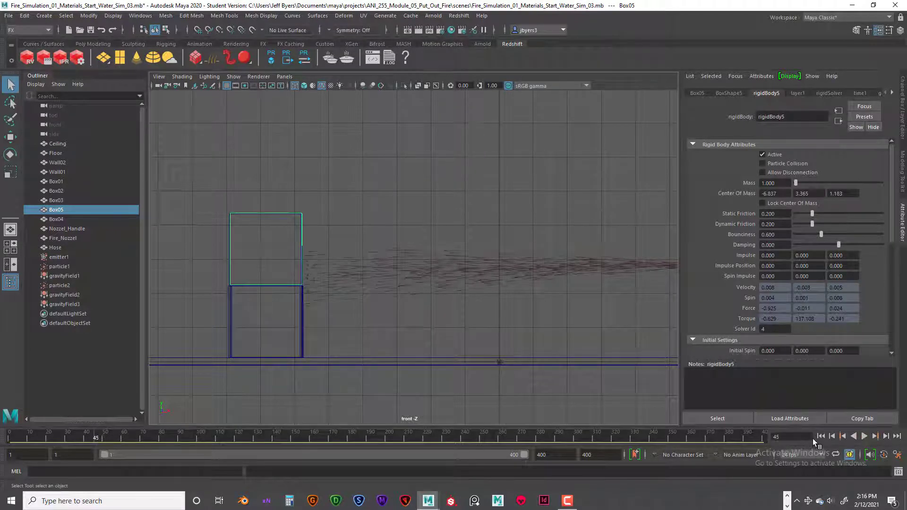
- Rewind and play the simulation to frame 53 to recheck the moment of impact, and return the current time to frame 1
left_click(821, 437)
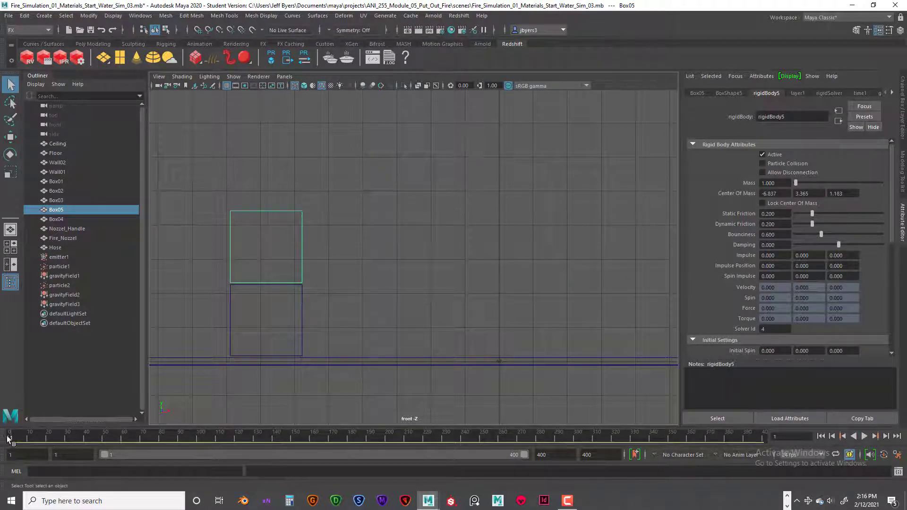
key("alt+v")
mouse_move(20, 436)
left_mouse_down()
mouse_move(98, 438)
mouse_move(2, 439)
left_mouse_up()
left_click(862, 436)
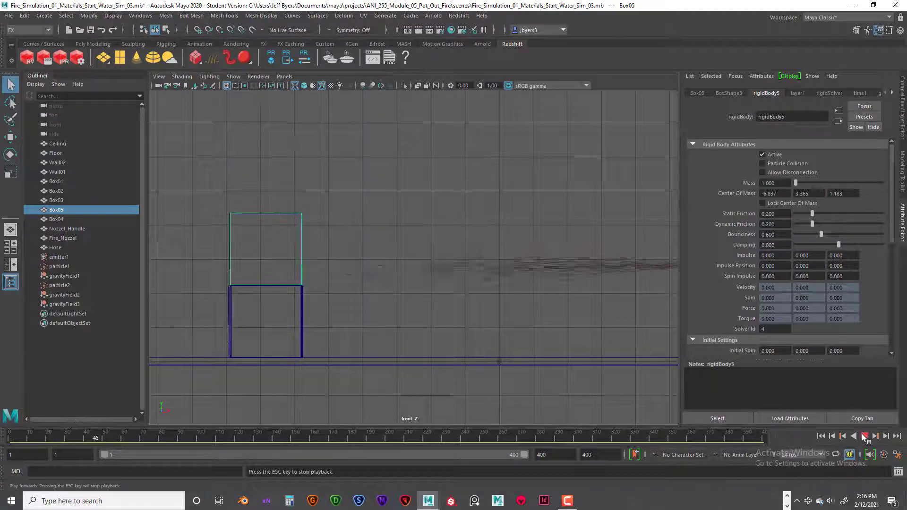
left_click(863, 436)
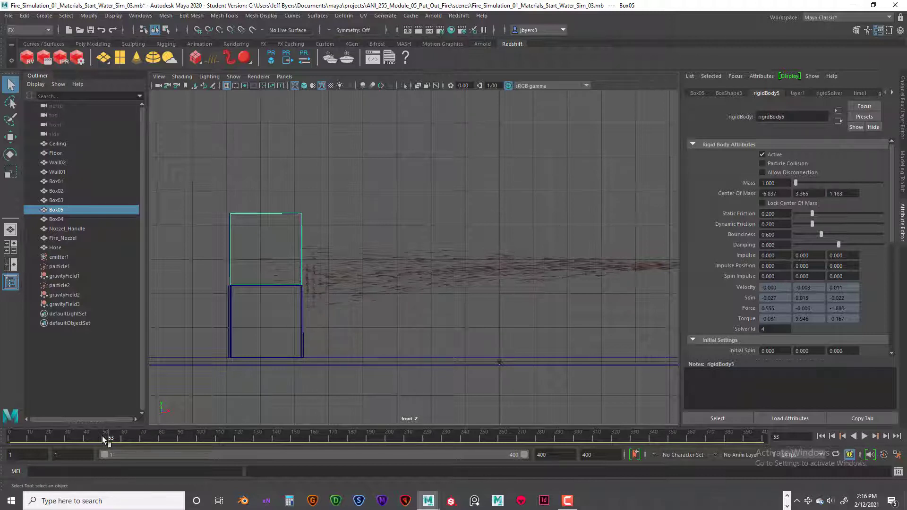
left_click_drag(108, 438, 10, 438)
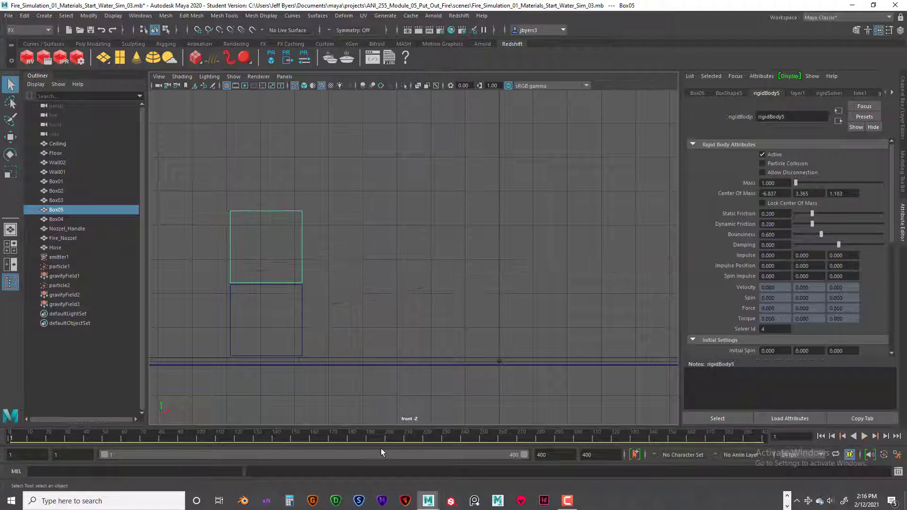
- Play from frame 1 to frames 60 and 58 to observe the water hitting the boxes, and move the current time to frame 47
left_click(861, 435)
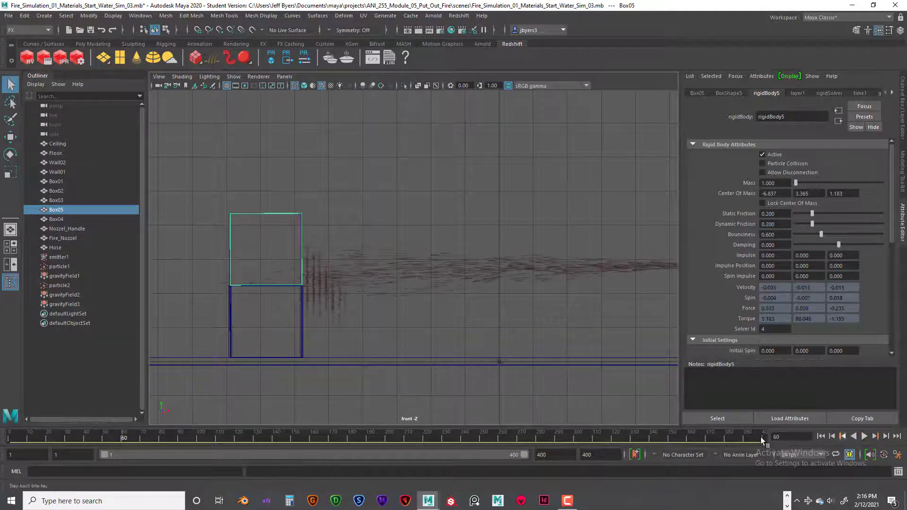
left_click_drag(124, 434, 9, 439)
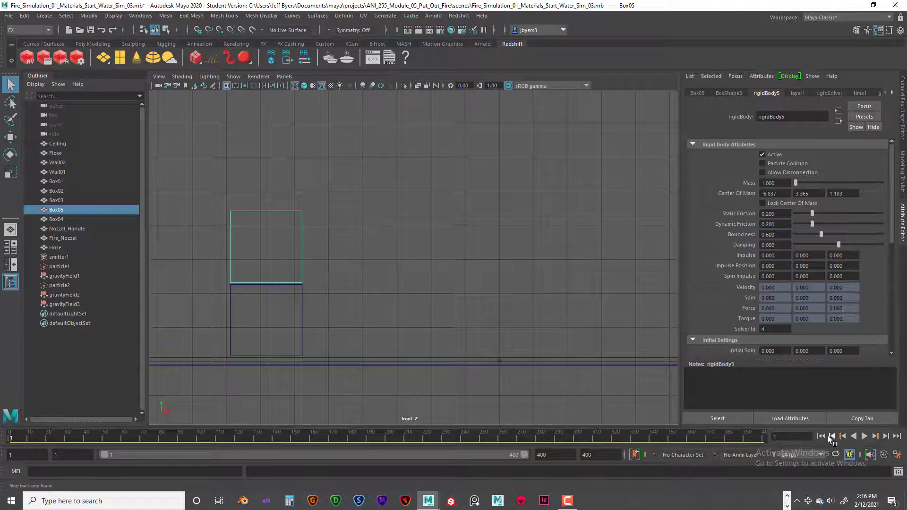
mouse_move(10, 437)
left_mouse_down()
mouse_move(114, 441)
mouse_move(0, 443)
left_mouse_up()
left_click(865, 437)
left_click(865, 438)
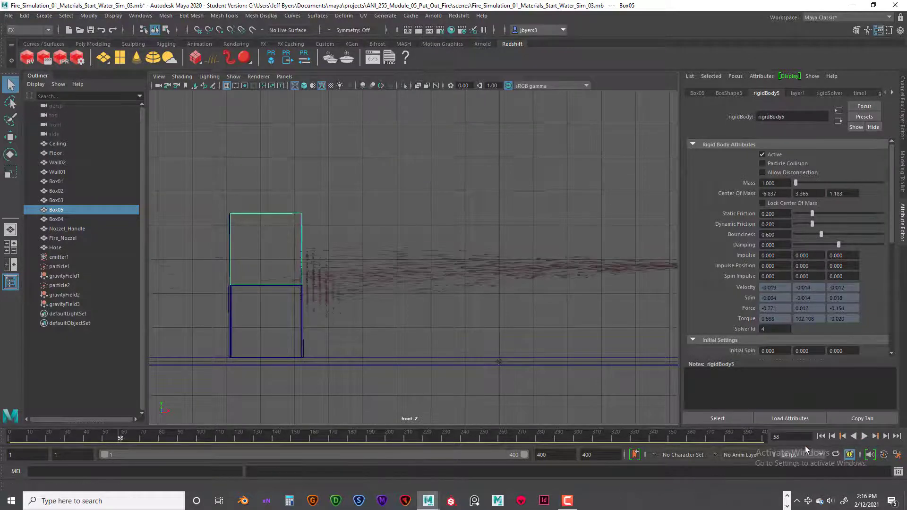
left_click_drag(115, 435, 97, 439)
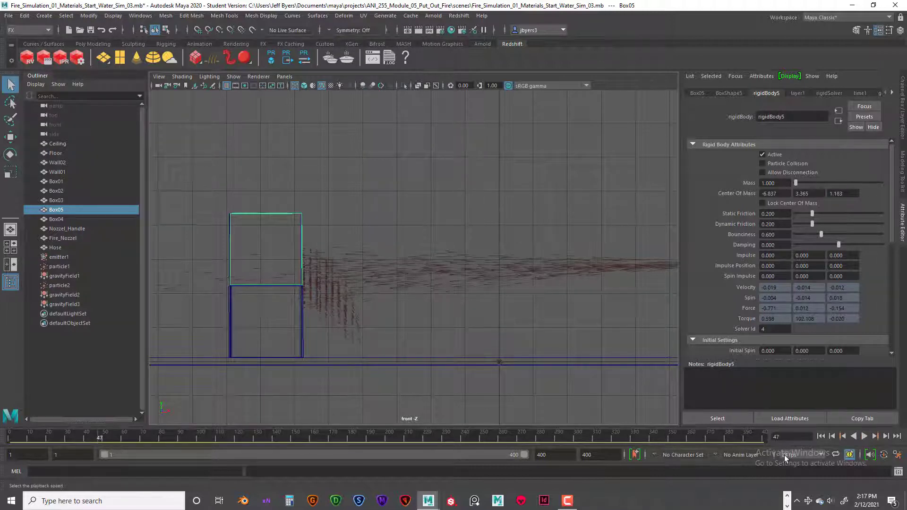
- Rewind the simulation to frame 1, deselect Box05 and show the boxes in the full perspective view
left_click(822, 436)
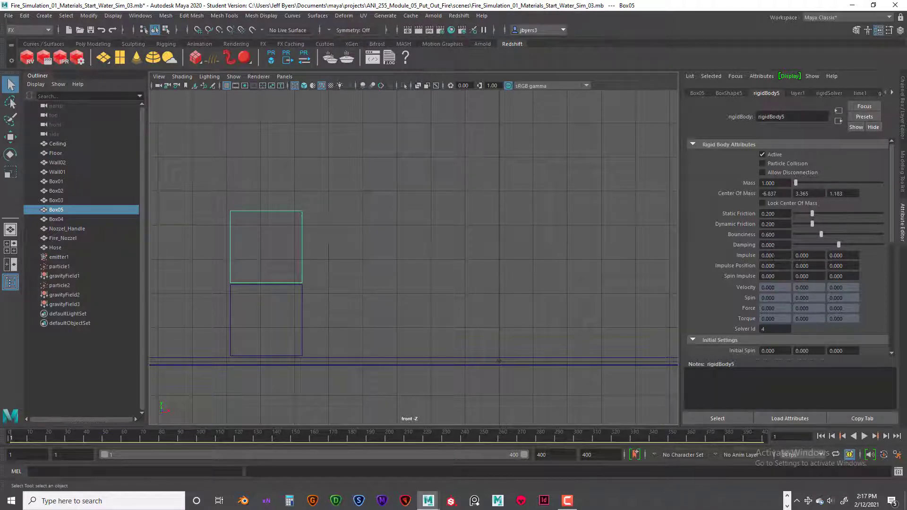
left_click_drag(783, 255, 759, 256)
left_click_drag(820, 255, 792, 255)
left_click_drag(851, 256, 759, 255)
left_click(486, 248)
key("space")
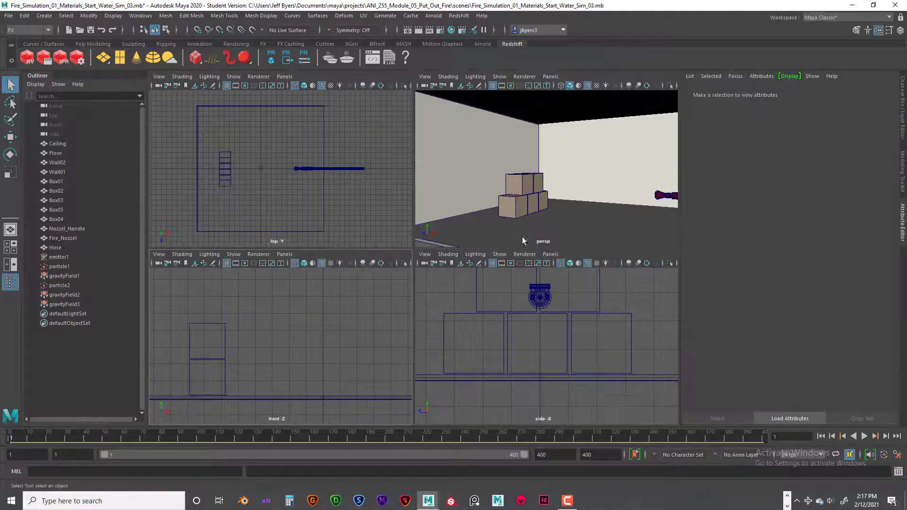
key("space")
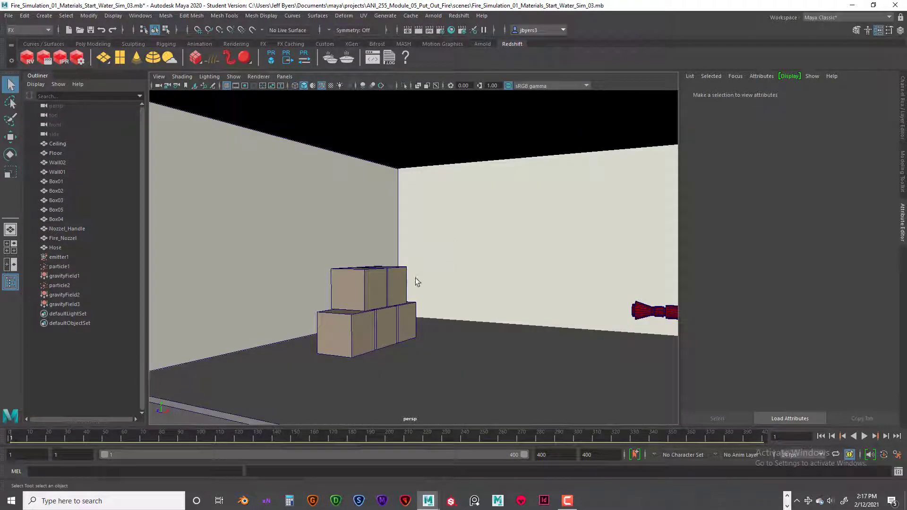
- Select the upper box Box05 and, in the front view, set a key on its rigid-body Impulse at frame 1 with zero values
left_click(383, 302)
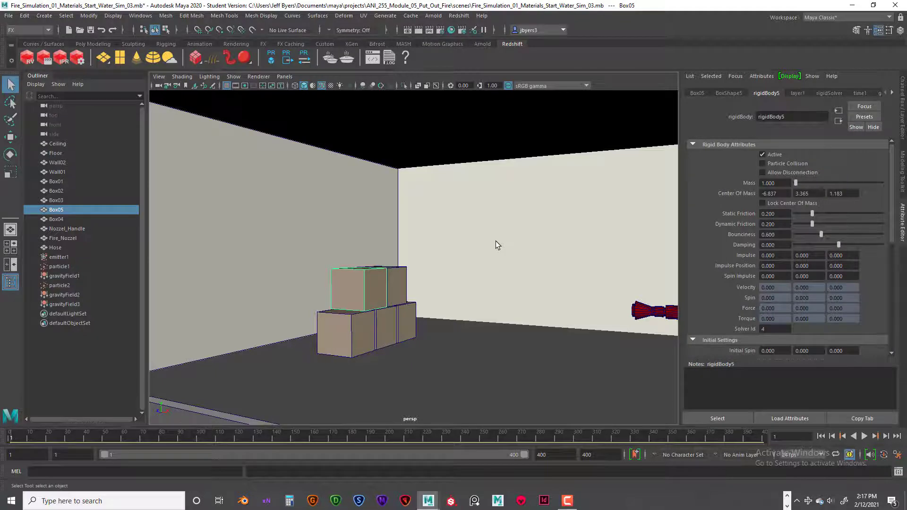
key("space")
key("space")
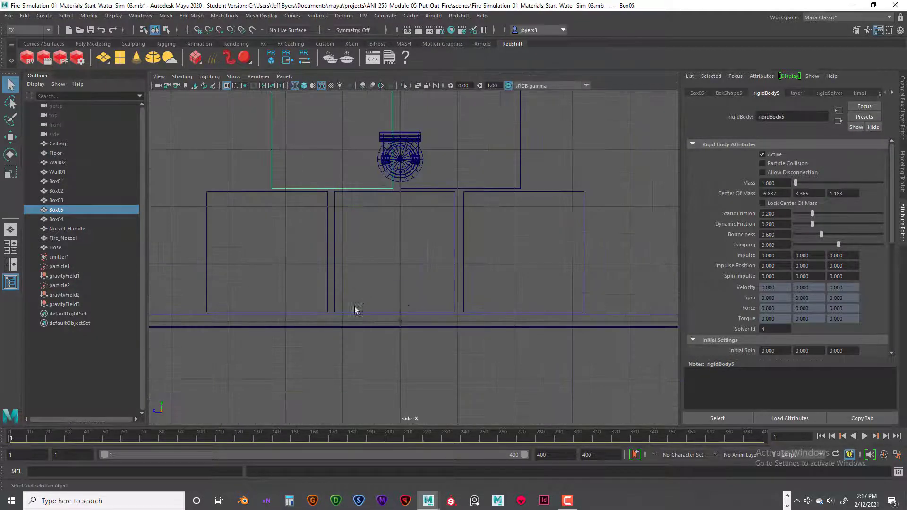
key("space")
key("space")
scroll(387, 301, "down", 3)
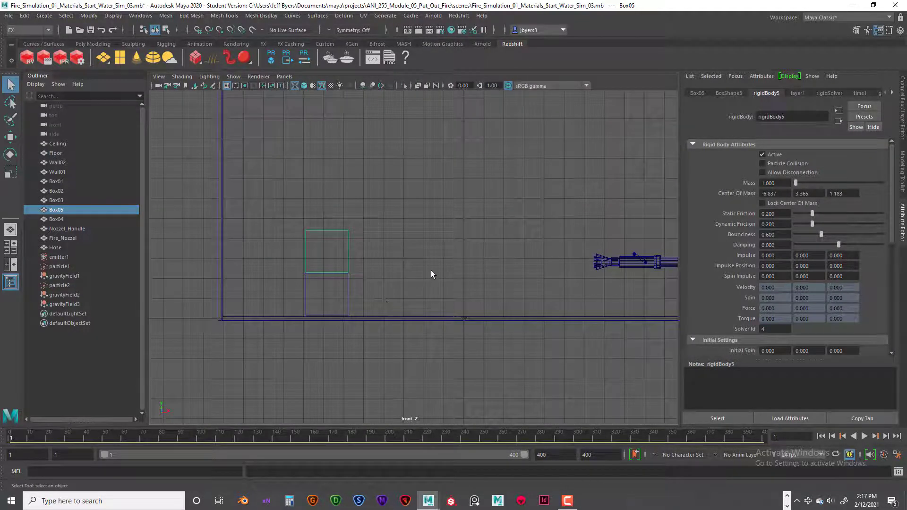
scroll(419, 277, "down", 3)
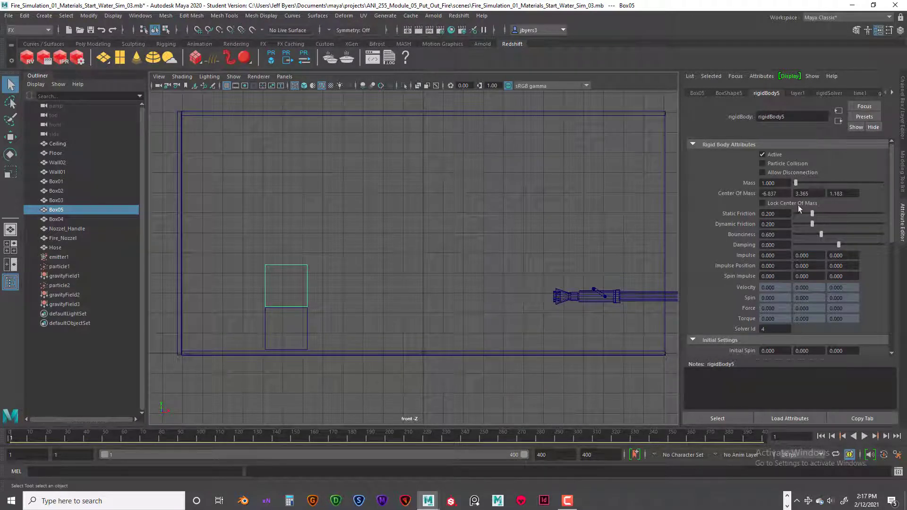
right_click(739, 255)
left_click(749, 272)
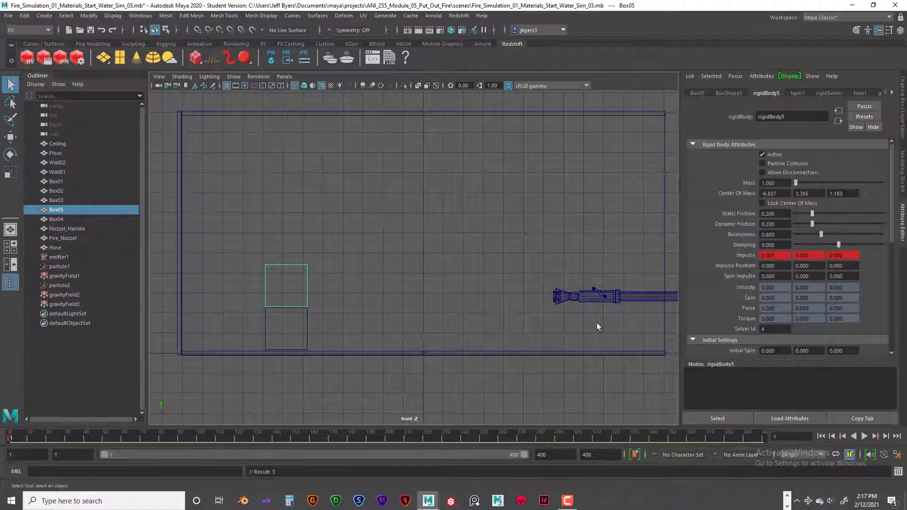
- Play the simulation from frame 1 and bring the current time to frame 46, where the water reaches the boxes
key("alt+v")
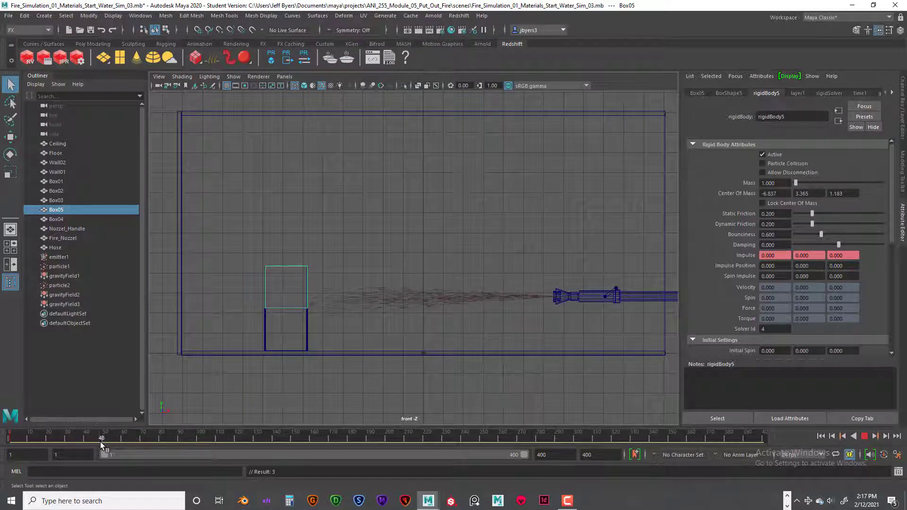
left_click_drag(100, 442, 96, 443)
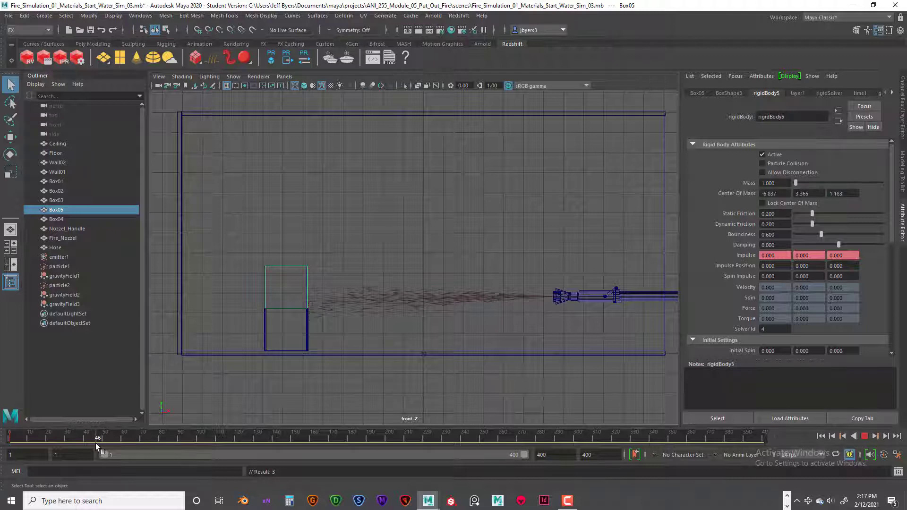
left_click_drag(95, 443, 97, 443)
left_click_drag(97, 444, 96, 441)
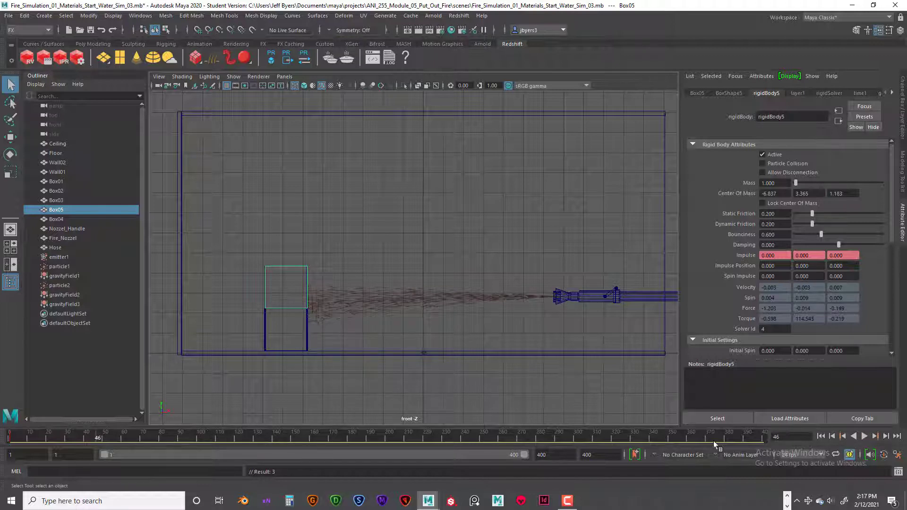
- Step forward to frame 52 and set a key on Box05's Impulse with all values at 0
left_click(886, 438)
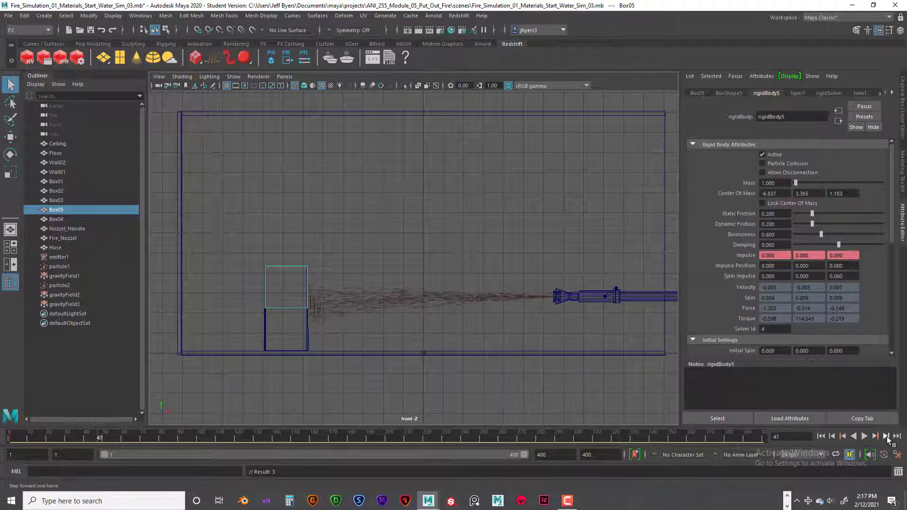
left_click(887, 437)
left_click(887, 438)
left_click(887, 438)
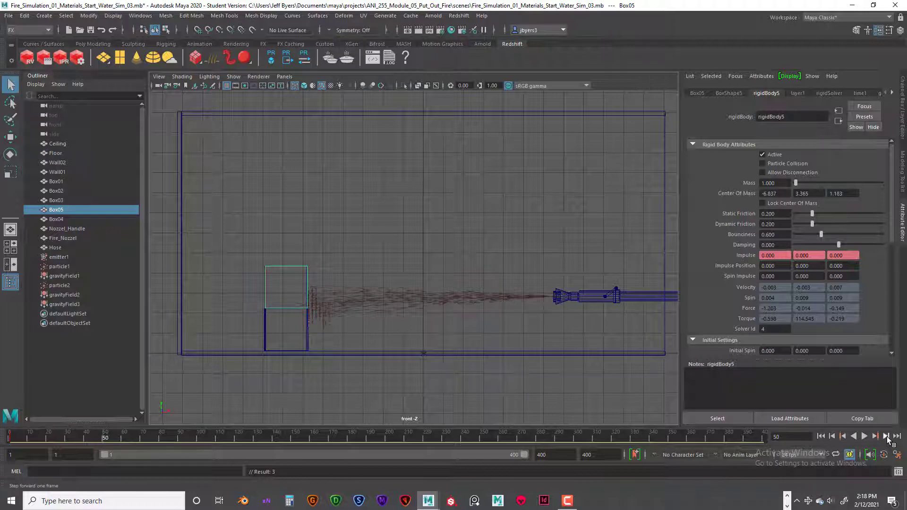
left_click(886, 438)
left_click(887, 438)
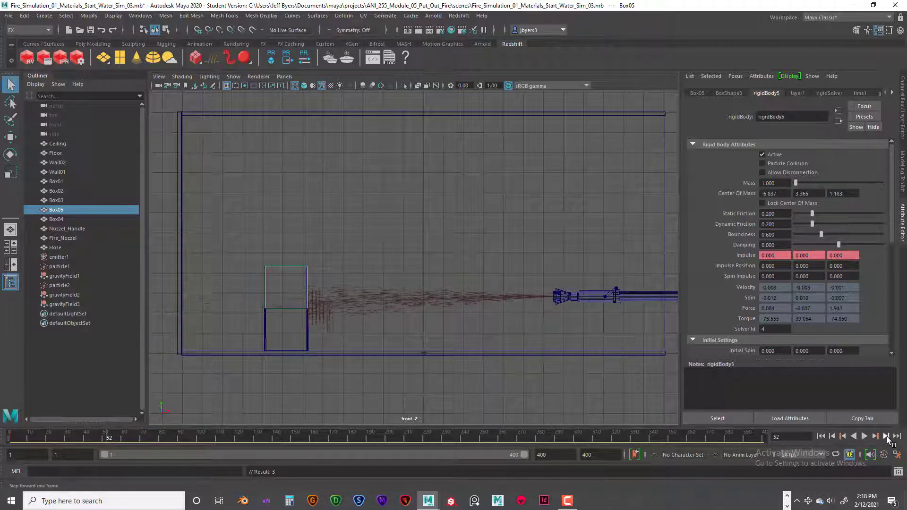
right_click(742, 256)
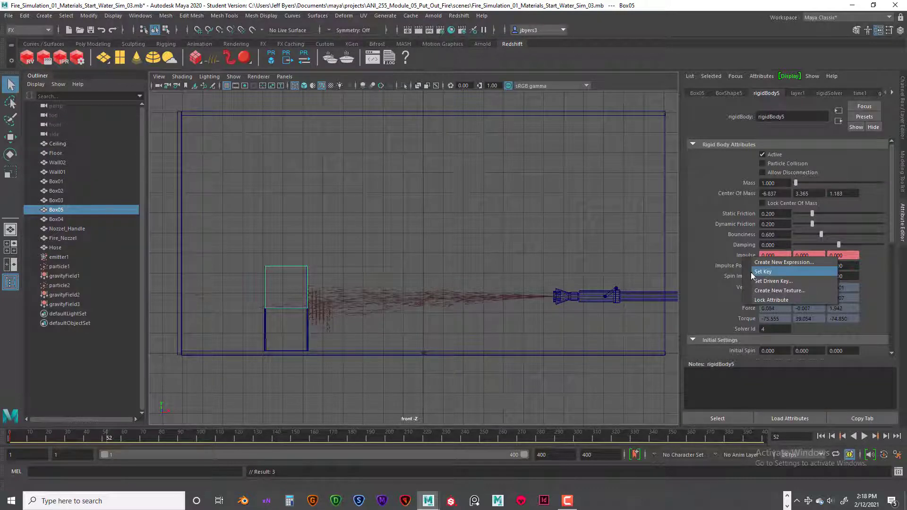
left_click(751, 272)
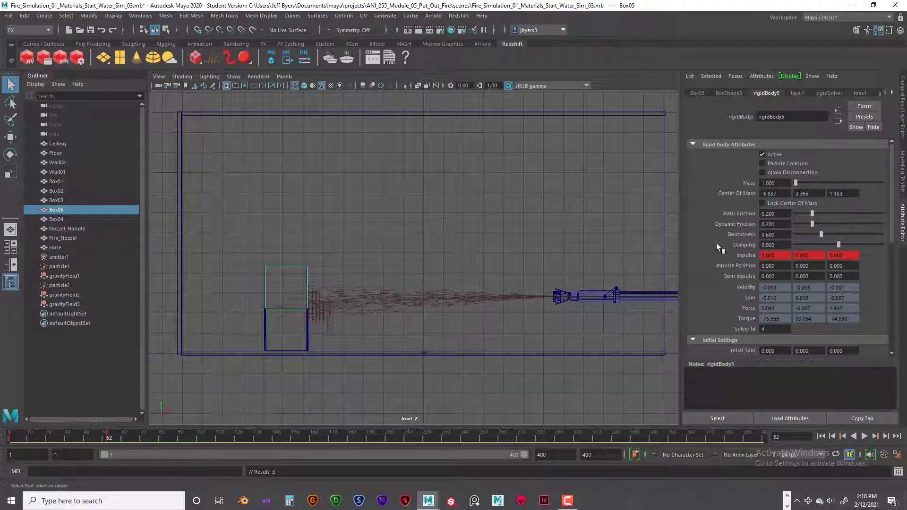
right_click(738, 256)
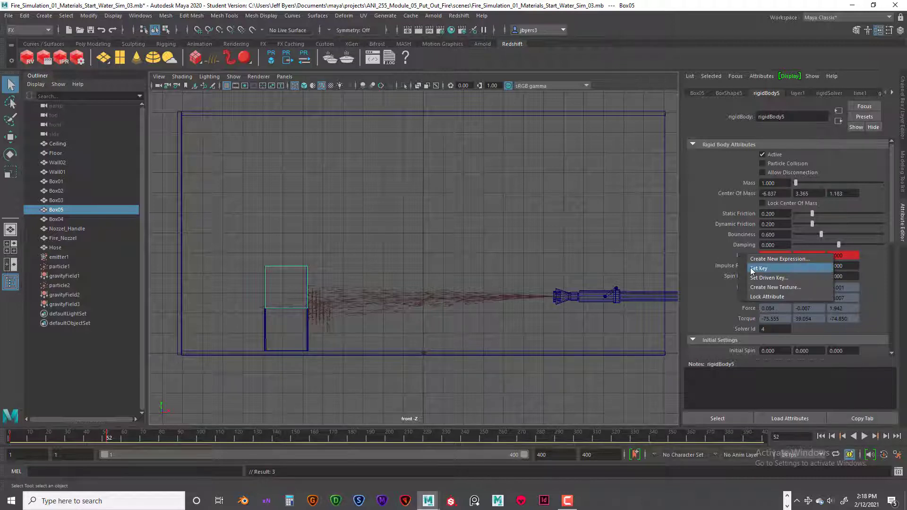
- Scrub the timeline between frames 52 and 60 to examine the impulse timing, and return to frame 52
mouse_move(109, 437)
left_mouse_down()
mouse_move(6, 441)
mouse_move(109, 444)
left_mouse_up()
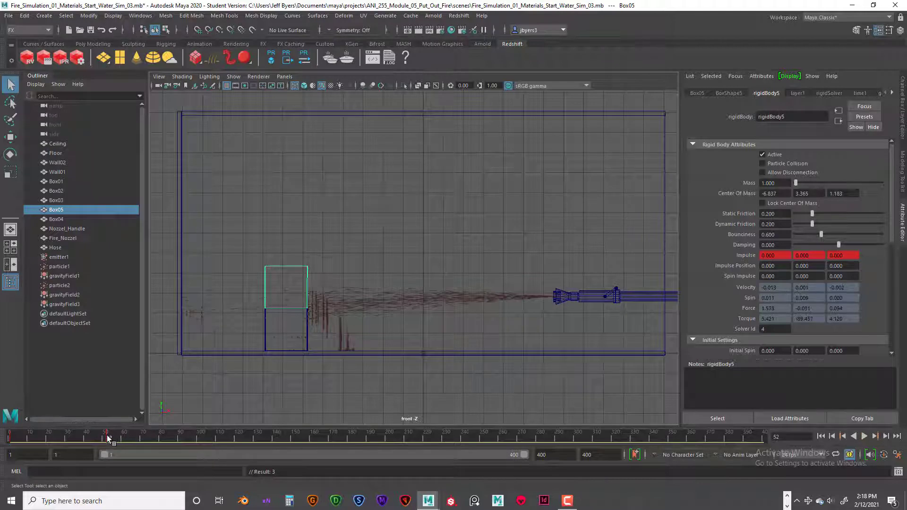
left_click_drag(107, 438, 122, 438)
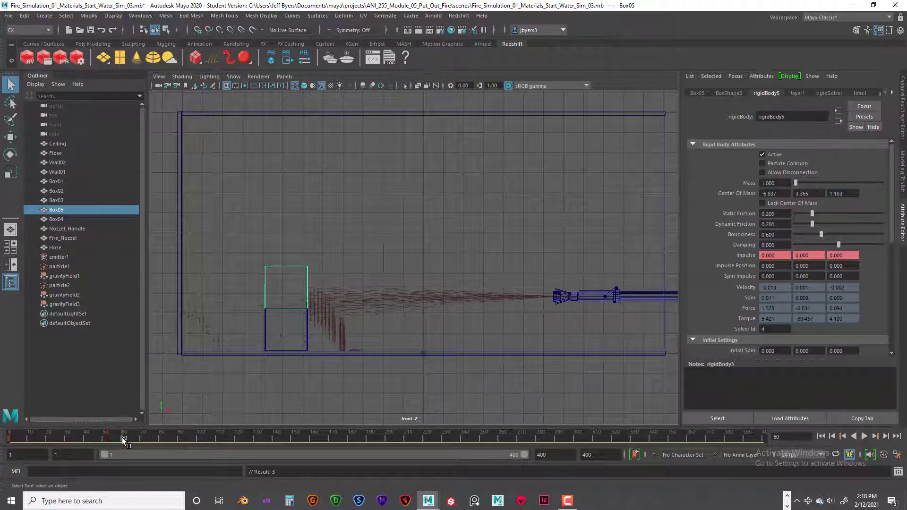
left_click(121, 438)
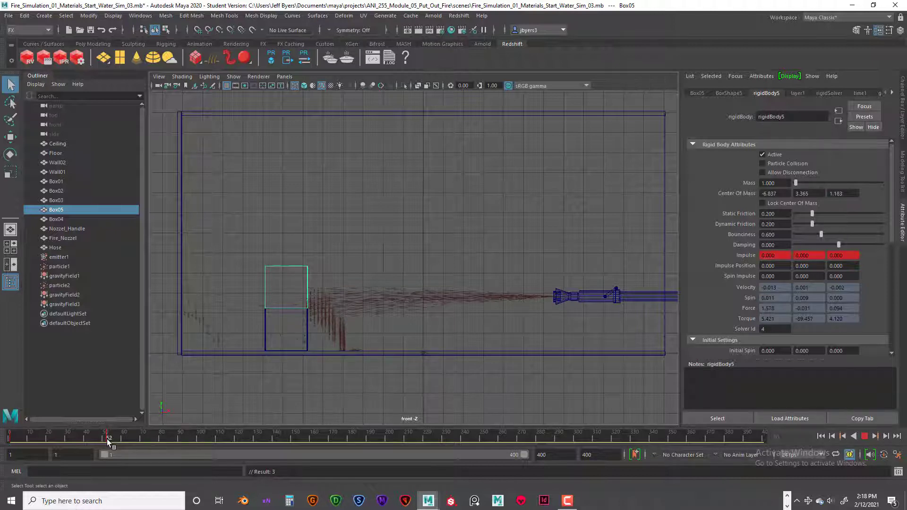
left_click(843, 436)
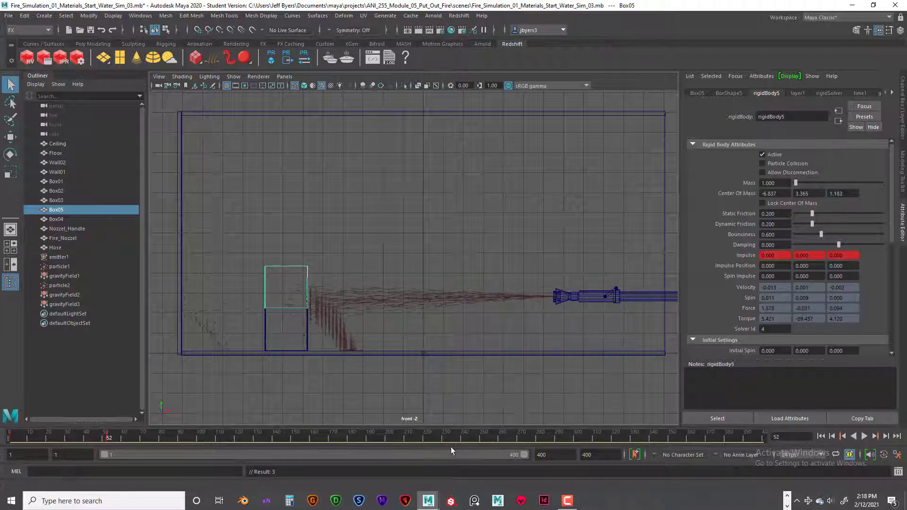
- Step forward to frame 57, set Box05's X Impulse to -0.5 and key the Impulse there
left_click(887, 436)
left_click(886, 436)
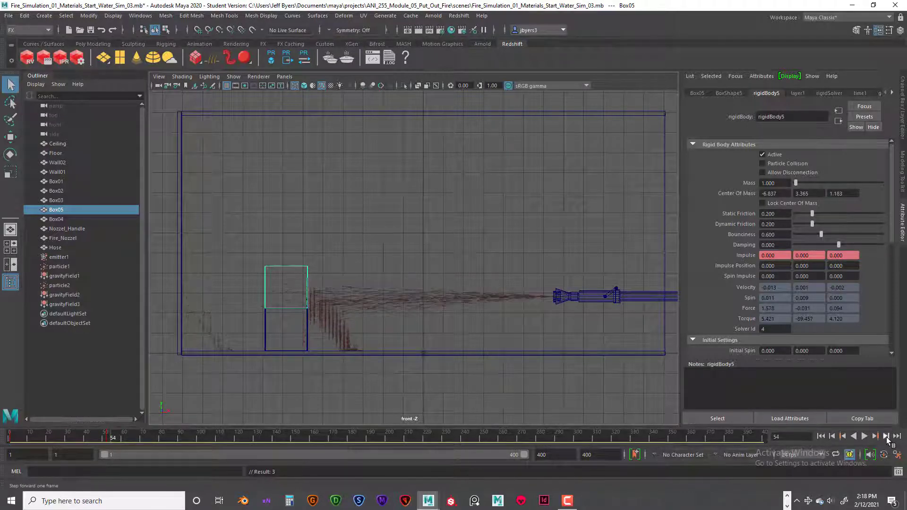
left_click(886, 436)
left_click(886, 436)
left_click(886, 436)
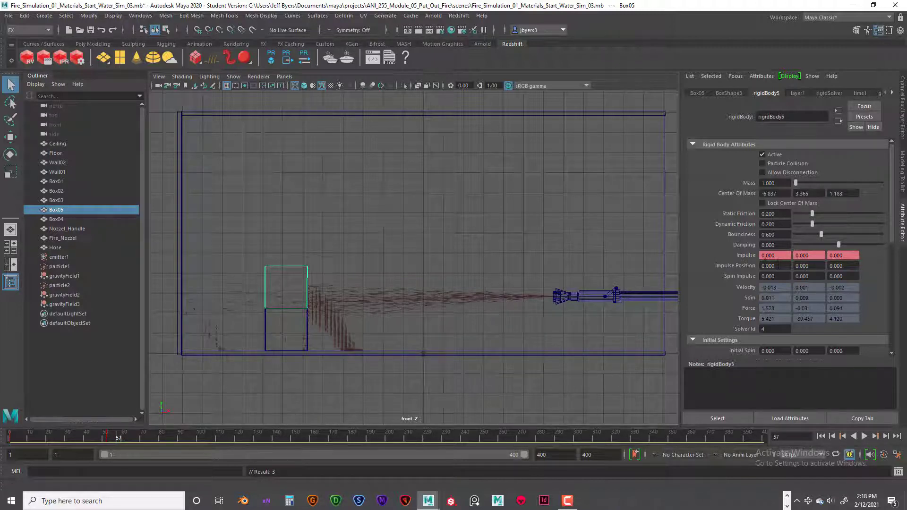
left_click(763, 255)
key("BackSpace")
type("-0.5")
key("Return")
right_click(746, 256)
left_click(753, 264)
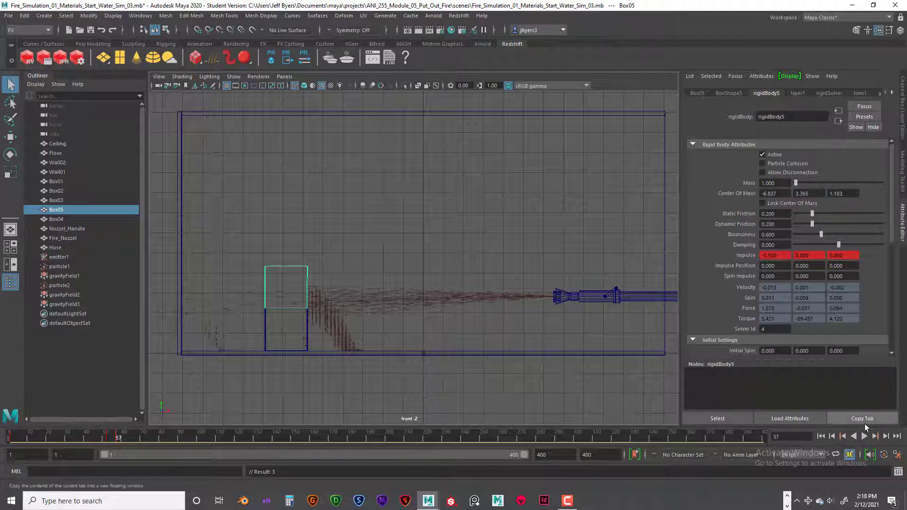
- Step frame by frame from 57 to 67 to advance Box05's reaction to the impulse
left_click(886, 437)
left_click(887, 437)
left_click(887, 437)
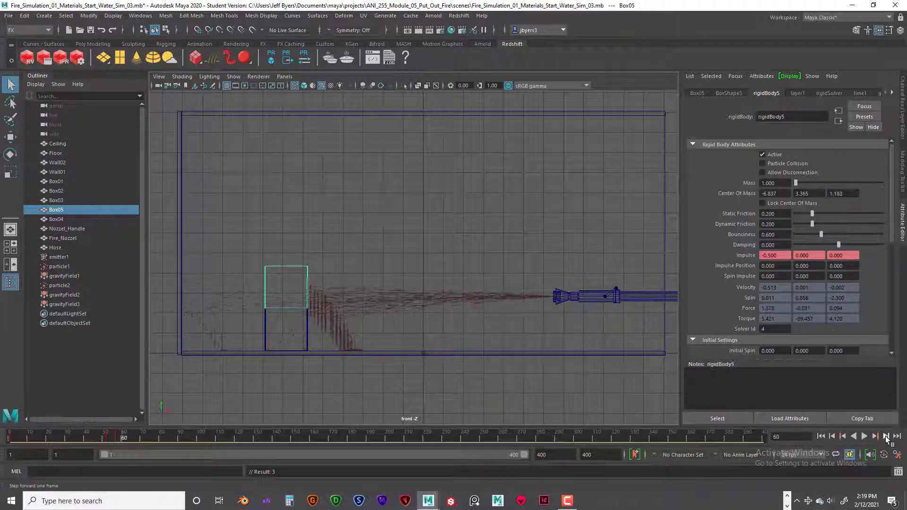
left_click(887, 437)
left_click(887, 437)
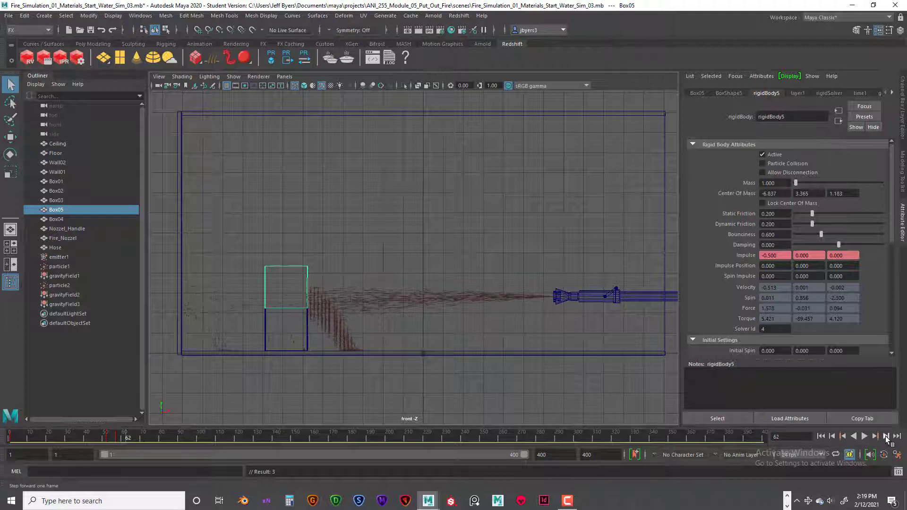
left_click(886, 437)
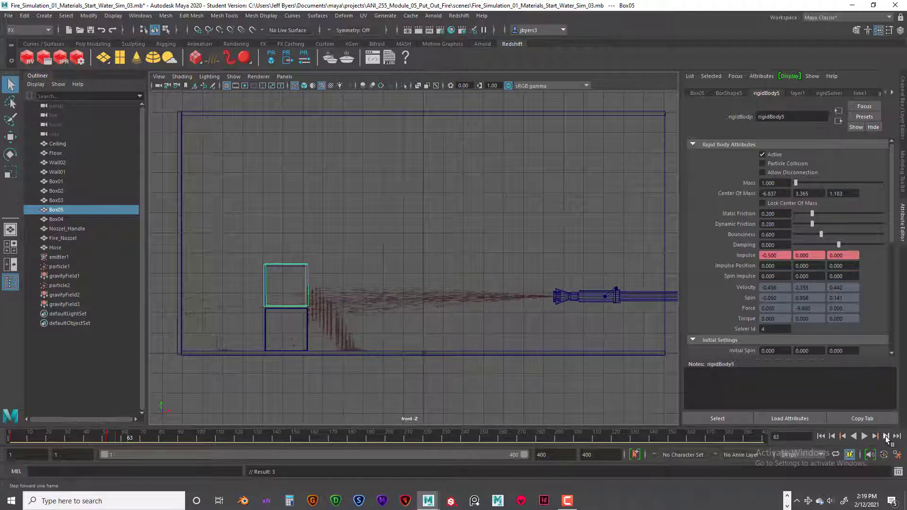
left_click(887, 436)
left_click(887, 437)
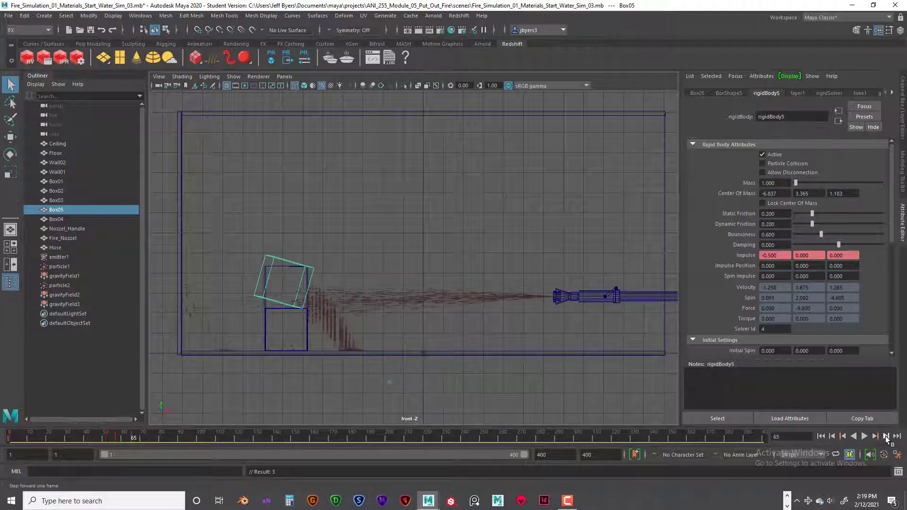
left_click(887, 437)
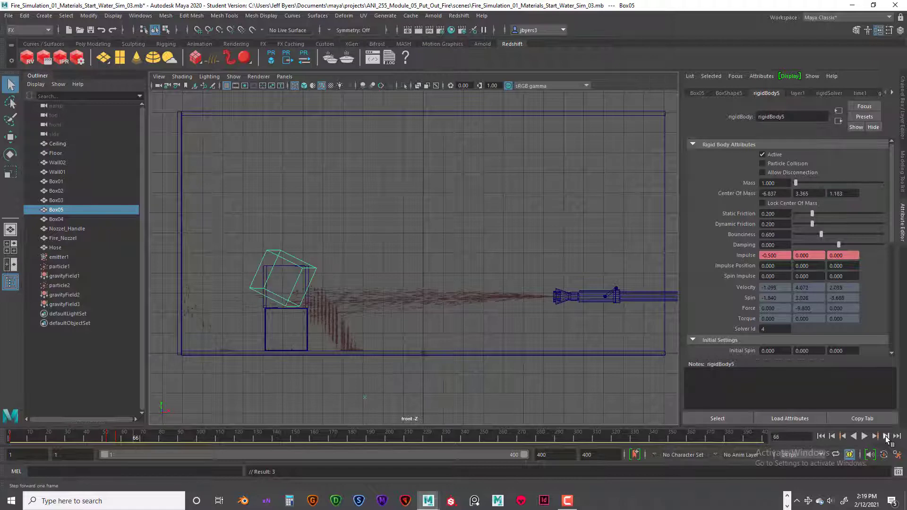
left_click(886, 437)
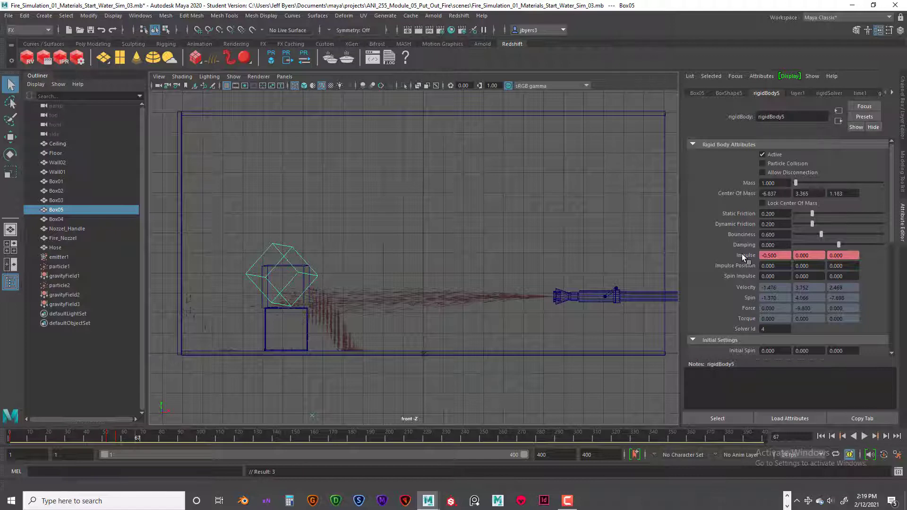
- Set Box05's X Impulse to 0 and key the Impulse at frame 67
left_click(776, 256)
left_click_drag(779, 256, 760, 255)
right_click(745, 255)
left_click(761, 271)
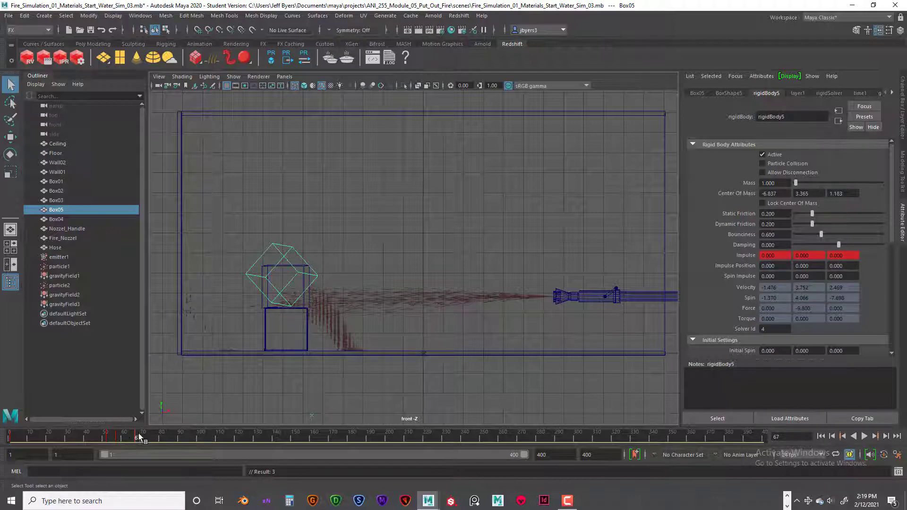
- Play the simulation to check how Box05 is pushed, rewind to frame 1 and switch to the full perspective view
mouse_move(138, 433)
left_mouse_down()
mouse_move(39, 437)
mouse_move(115, 441)
mouse_move(107, 444)
mouse_move(135, 435)
left_mouse_up()
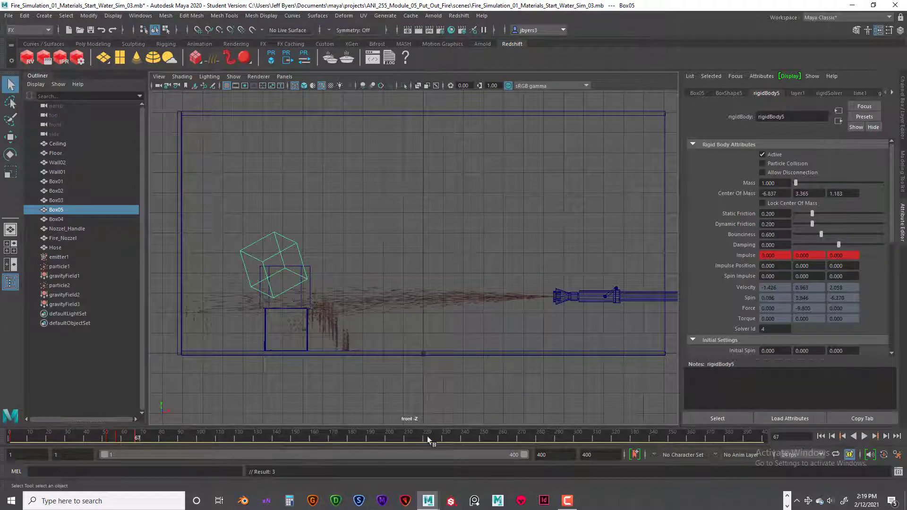
left_click(864, 436)
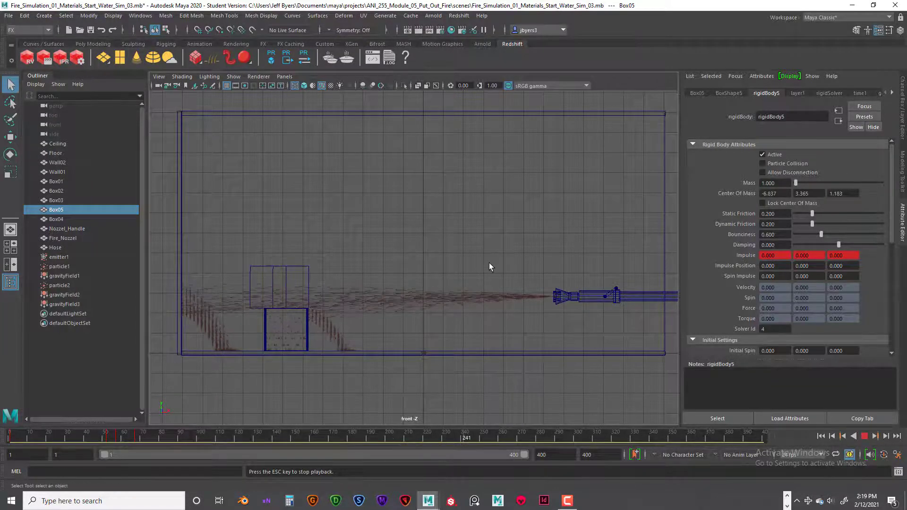
left_click(865, 437)
left_click(822, 436)
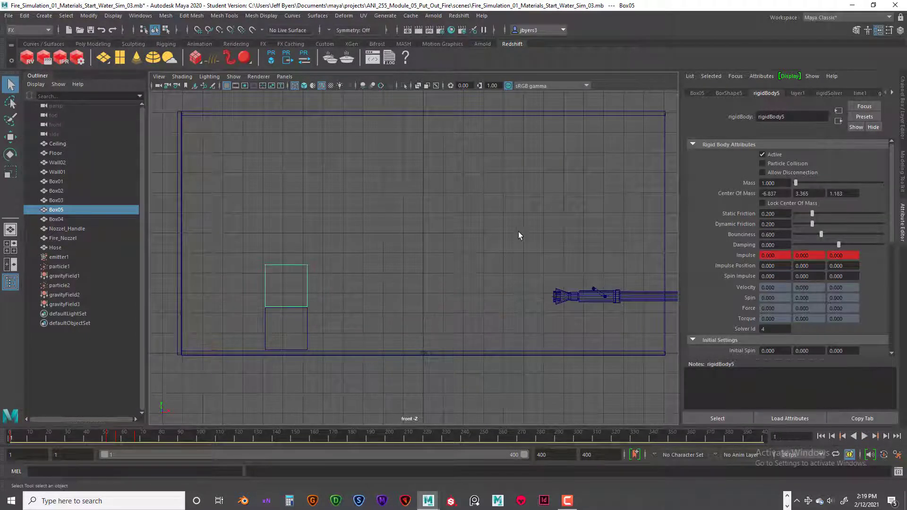
key("space")
key("space")
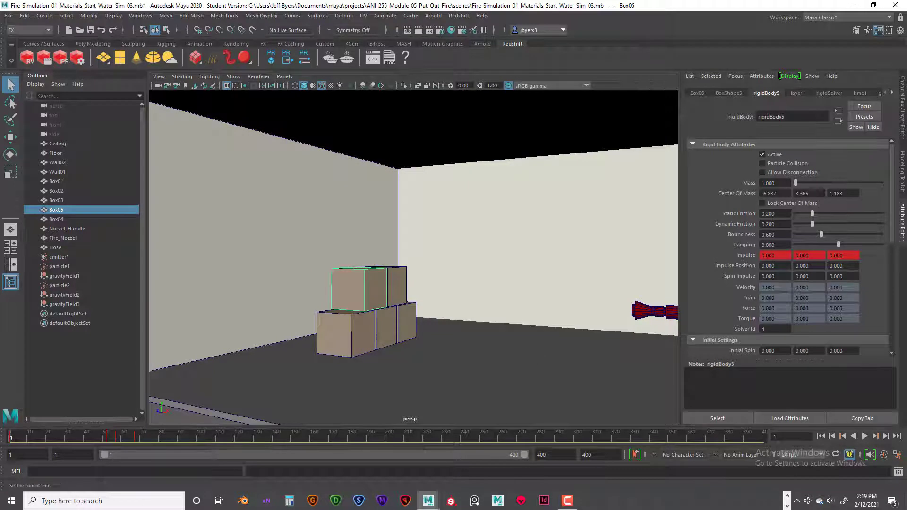
- Play the simulation twice from frame 1 in the perspective view to check Box05's motion, rewinding after each run
left_click(864, 436)
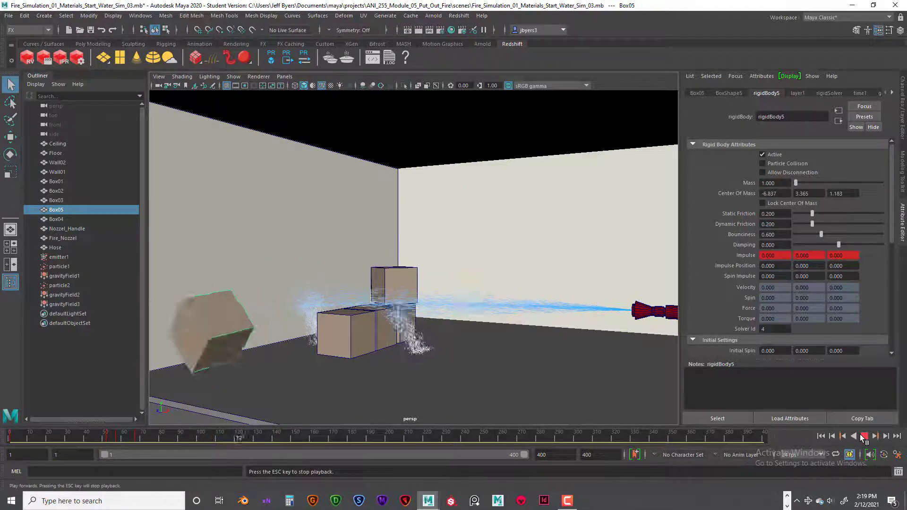
left_click(866, 436)
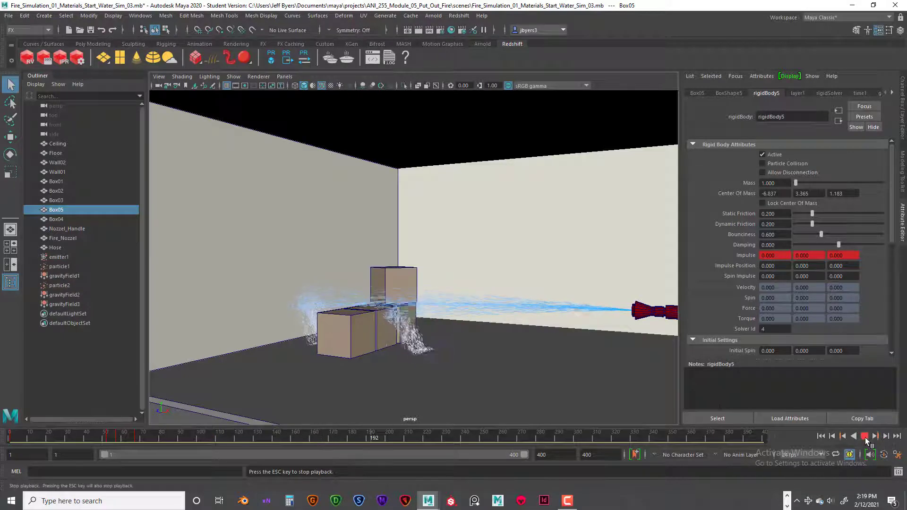
left_click(822, 436)
left_click(863, 437)
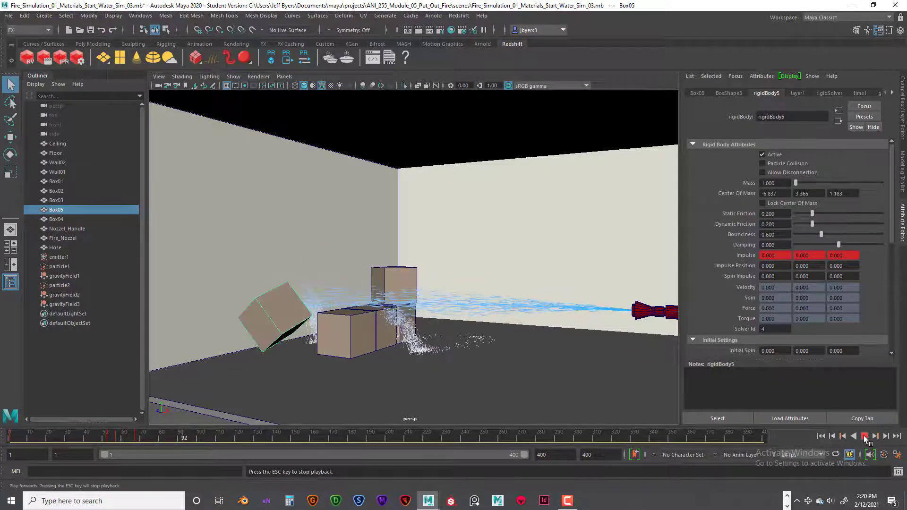
left_click(865, 436)
left_click(822, 436)
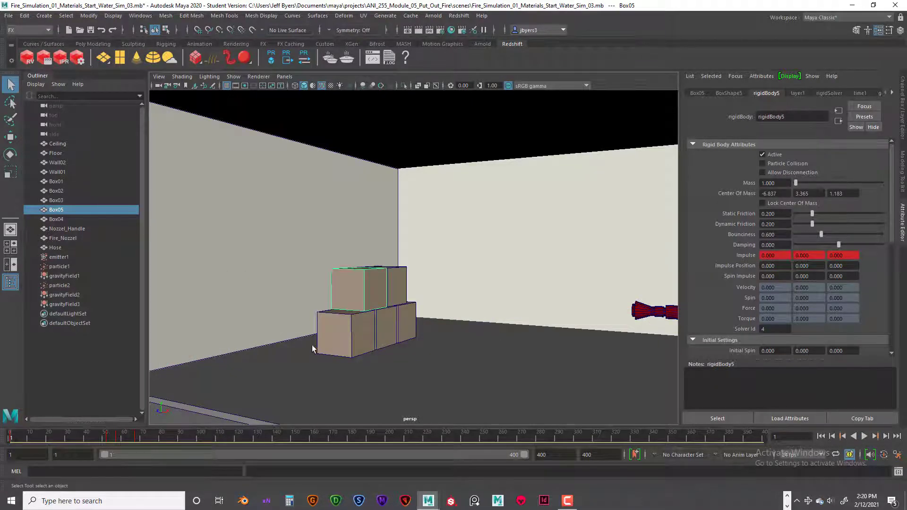
- Switch to the full front view, inspect Box05 around the impulse frames on the timeline, and return to frame 1
key("space")
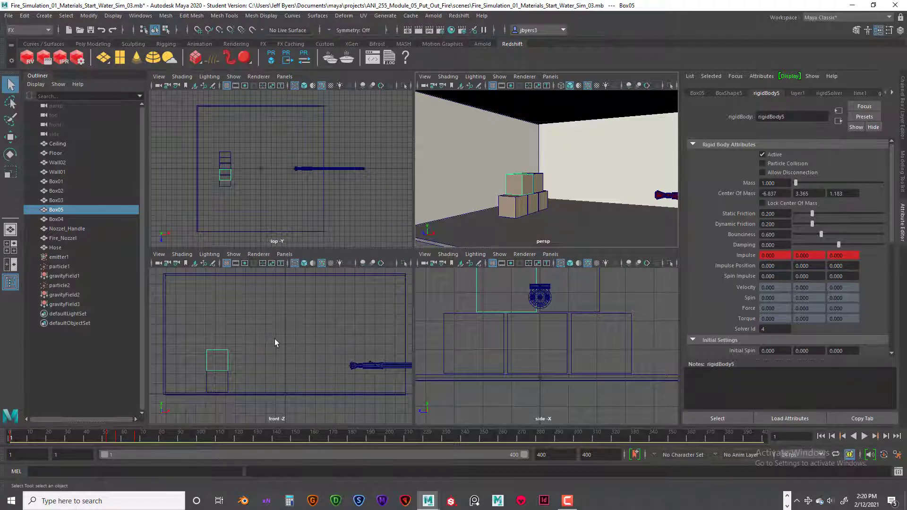
key("space")
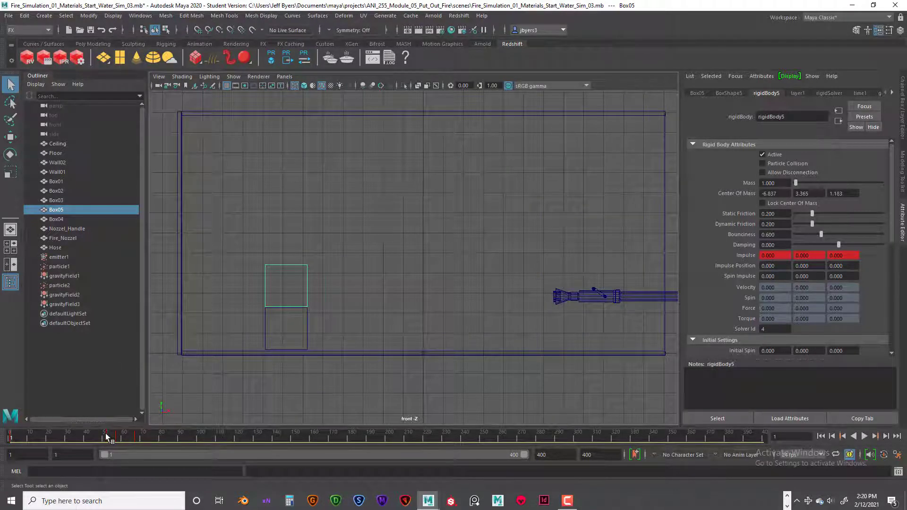
key("alt+v")
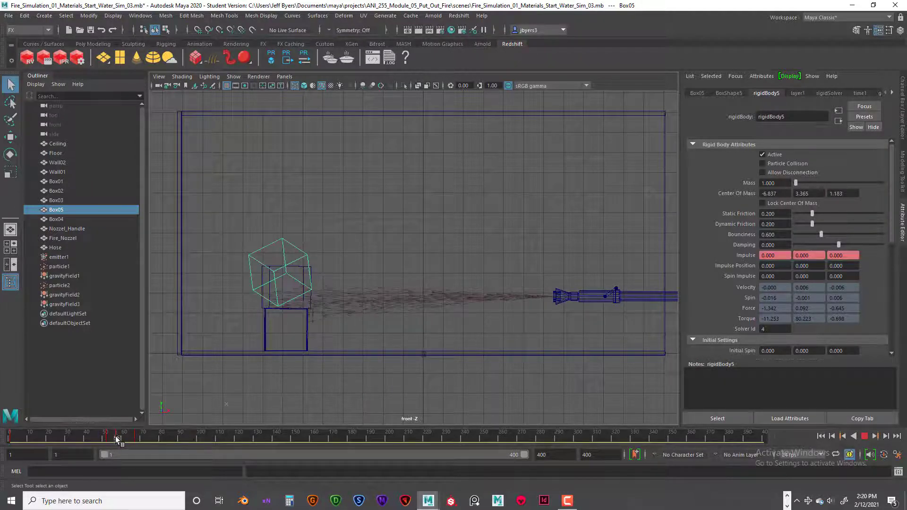
left_click(99, 437)
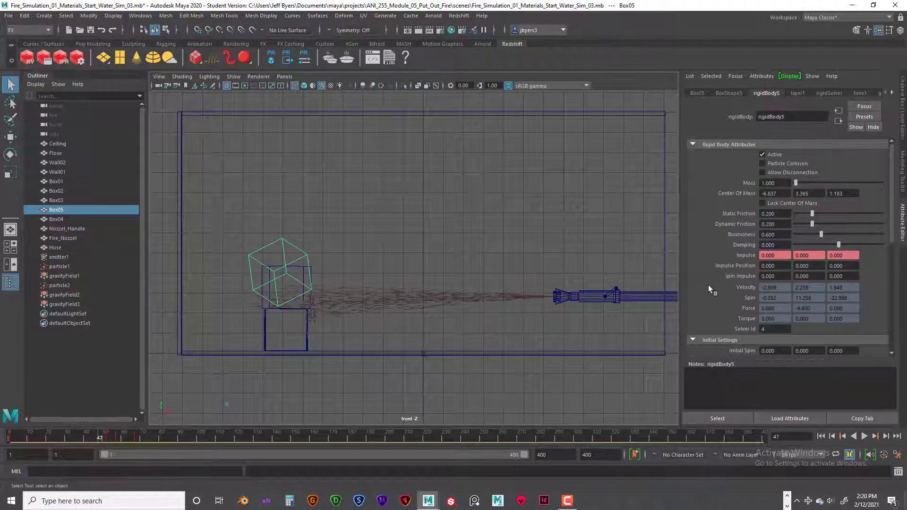
key("alt+v")
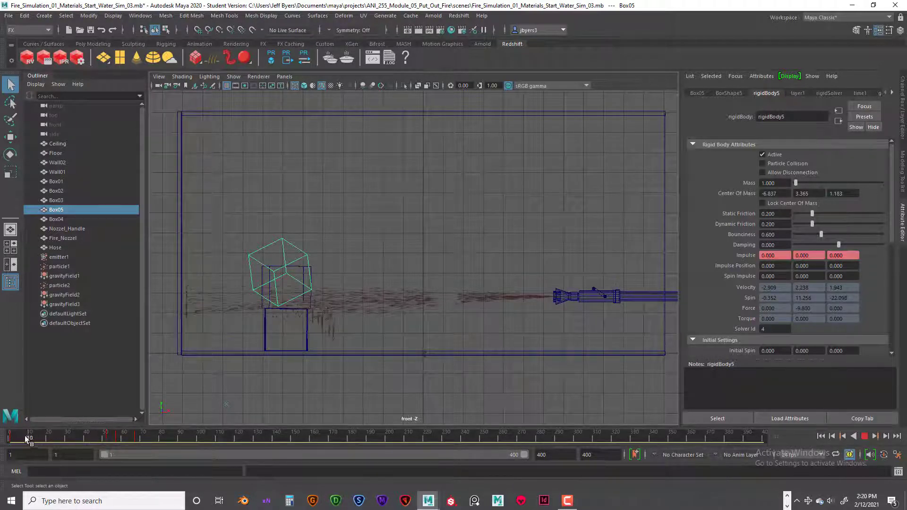
left_click(11, 436)
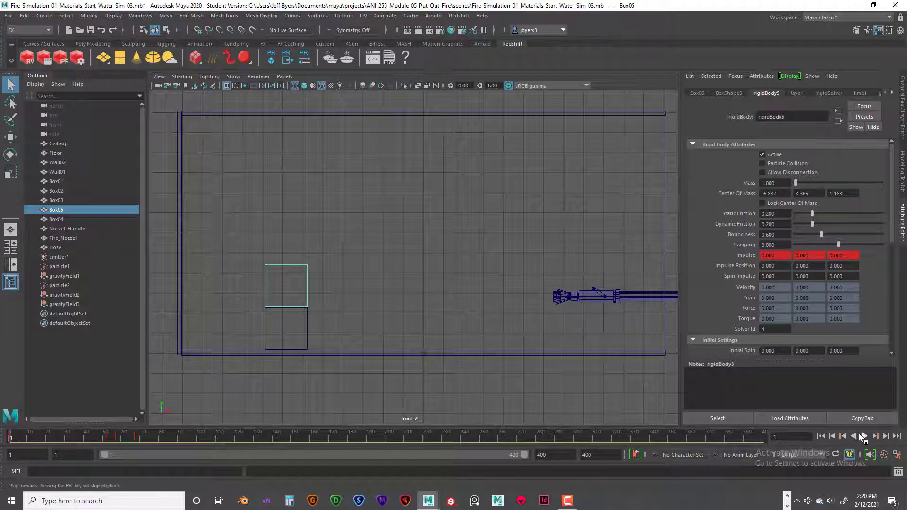
- Play the simulation twice in the front view to watch when the water reaches Box05, and return to frame 1
left_click(865, 436)
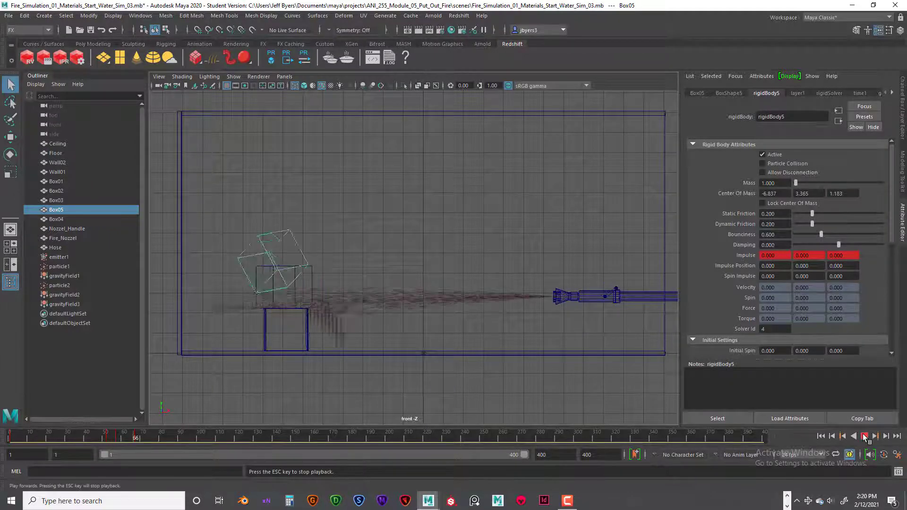
left_click(864, 436)
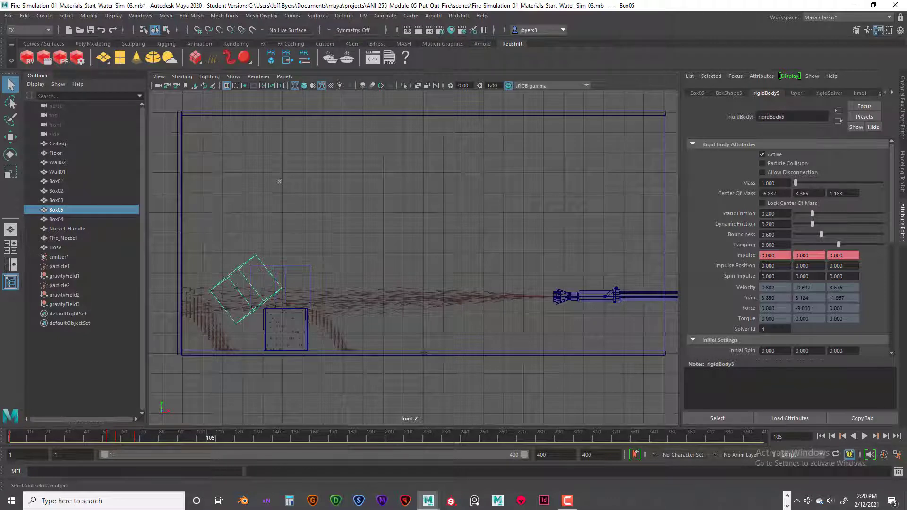
left_click(821, 437)
left_click(865, 435)
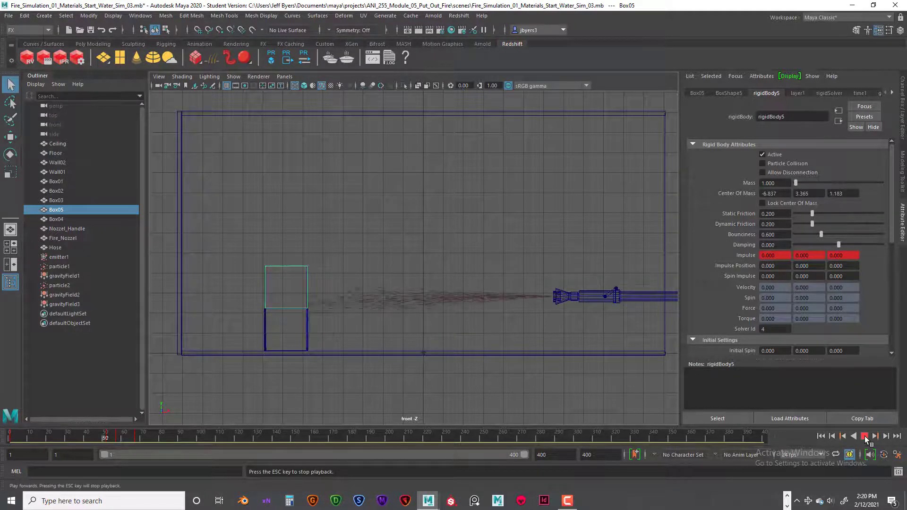
key("Escape")
left_click_drag(158, 438, 9, 439)
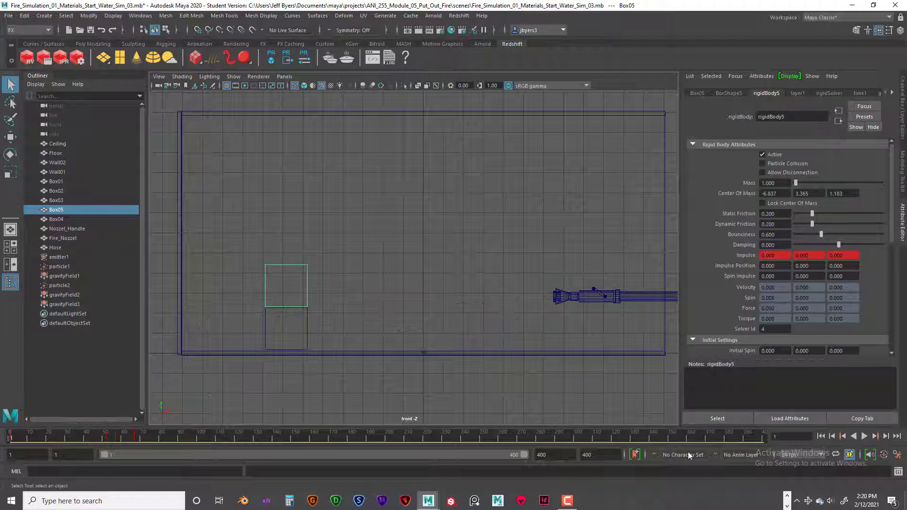
- Check Box05 at its keyed frame 52, replay the simulation from the start and rewind to frame 1
left_click(876, 437)
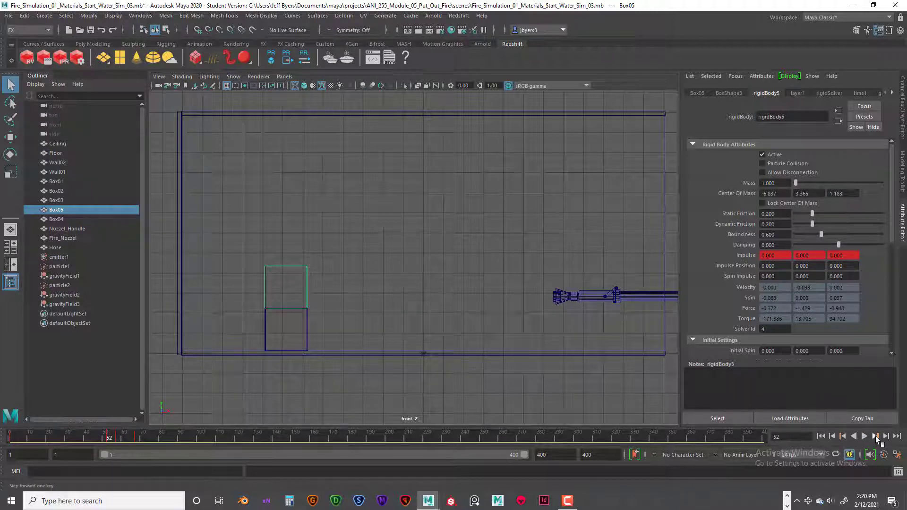
left_click(821, 436)
left_click(865, 436)
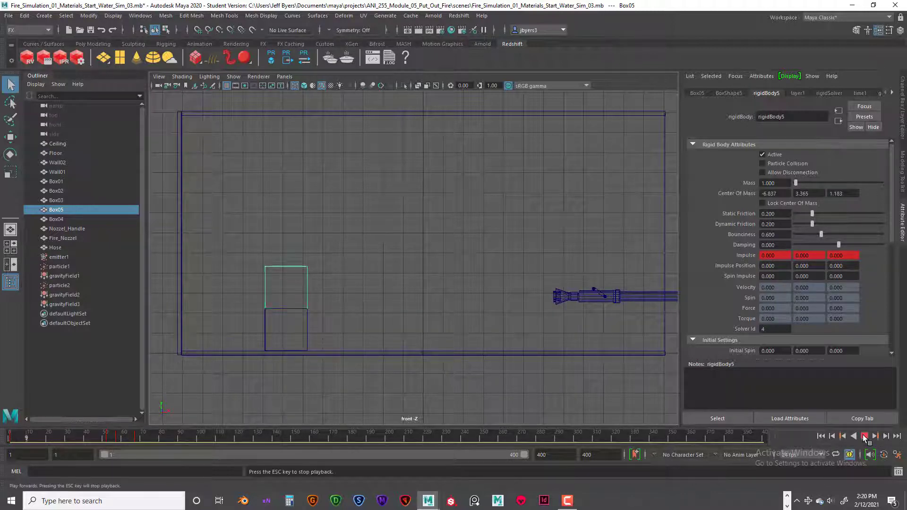
left_click(865, 437)
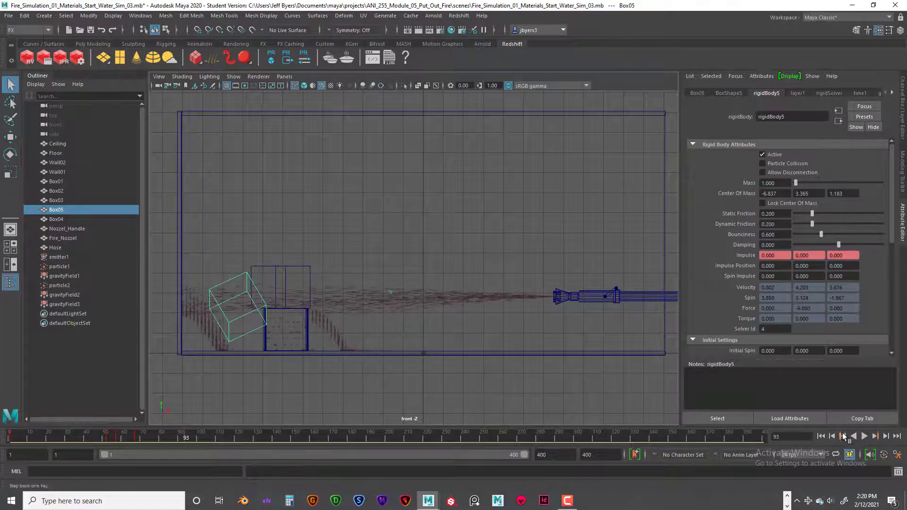
left_click(822, 437)
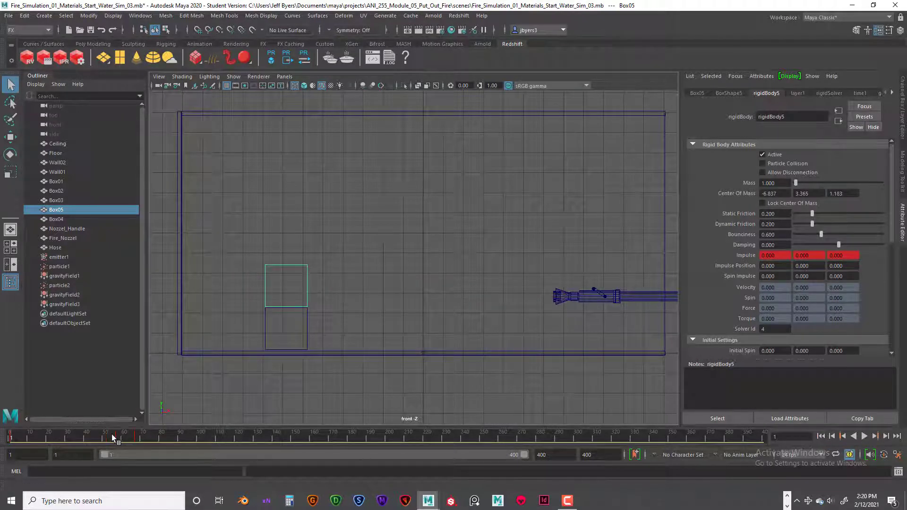
- Step through the keys to frame 57, set Box05's X Impulse to -0.1 and key the Impulse
left_click(875, 438)
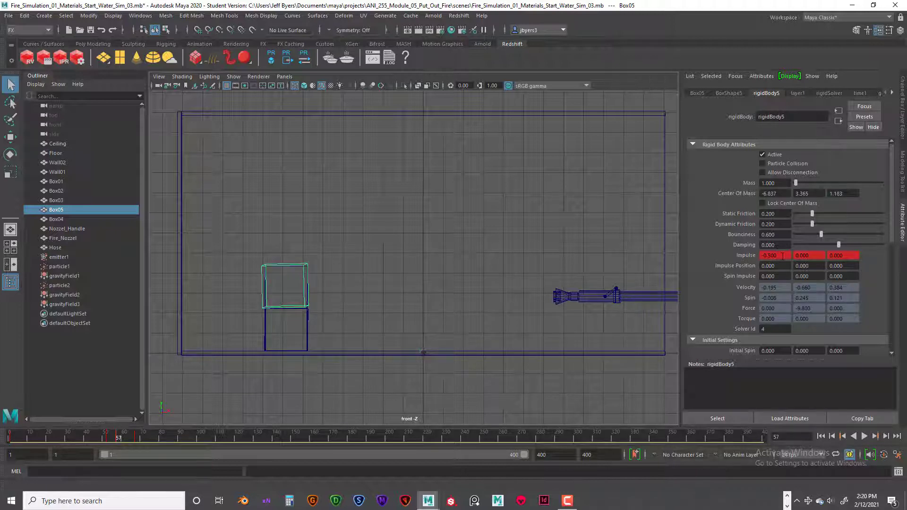
left_click_drag(783, 256, 770, 256)
type("1")
key("Return")
right_click(745, 254)
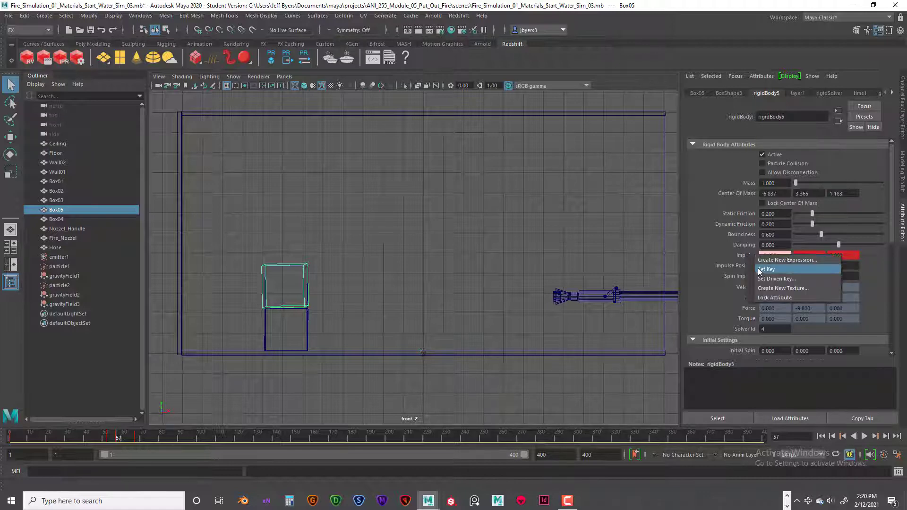
left_click(785, 269)
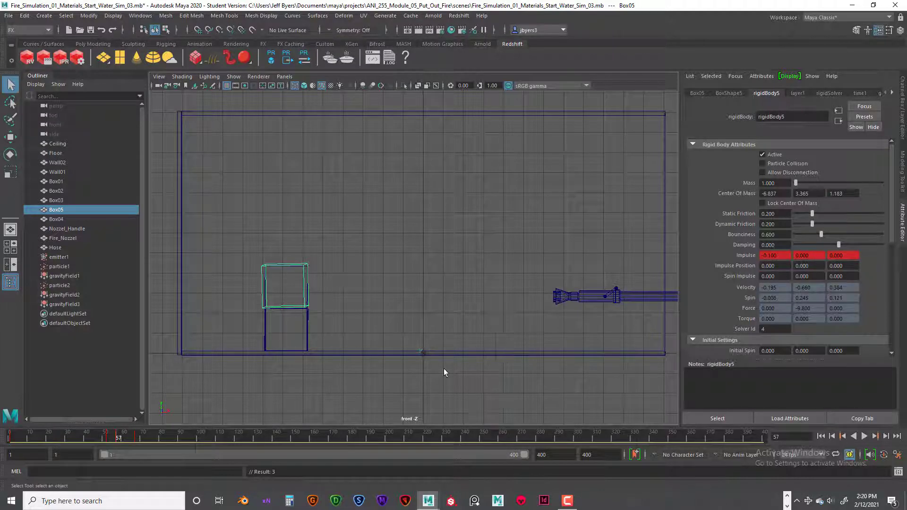
- Check the Impulse key at frame 67, play the simulation from frame 1 to review Box05's weaker push, and rewind
left_click(875, 435)
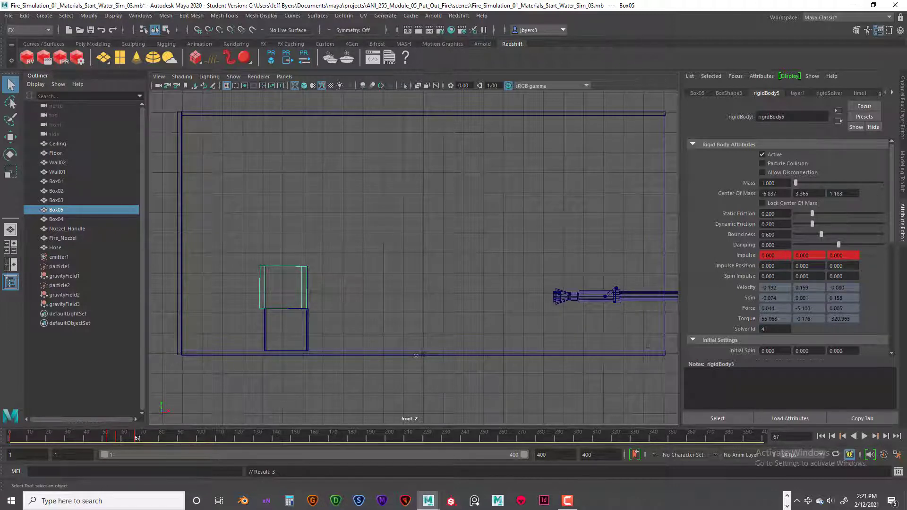
left_click(821, 436)
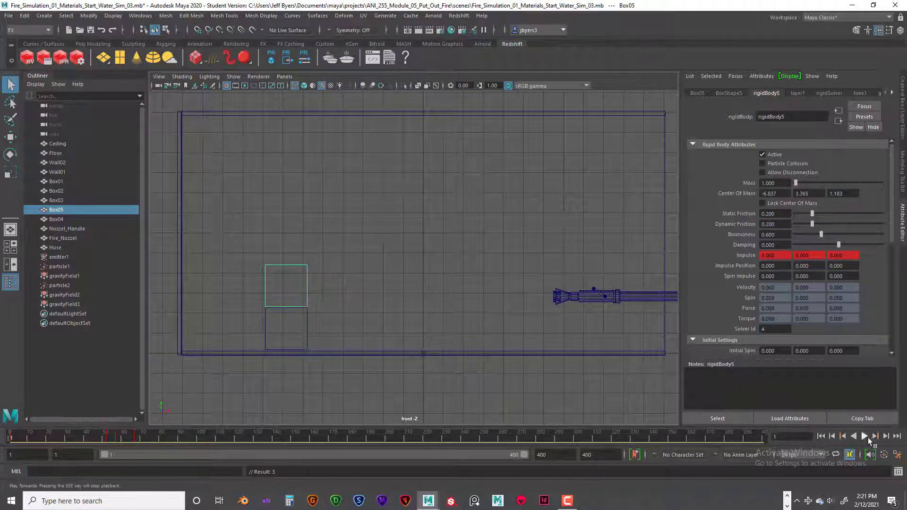
left_click(866, 437)
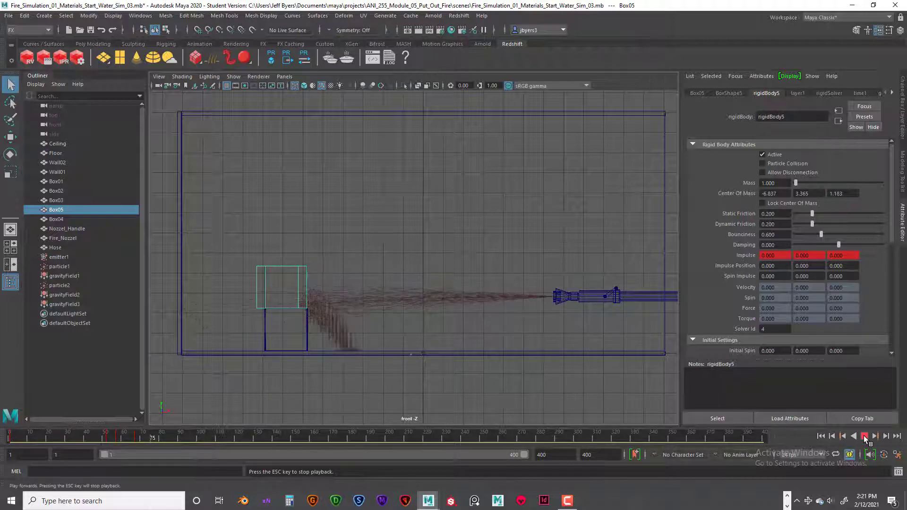
left_click(864, 435)
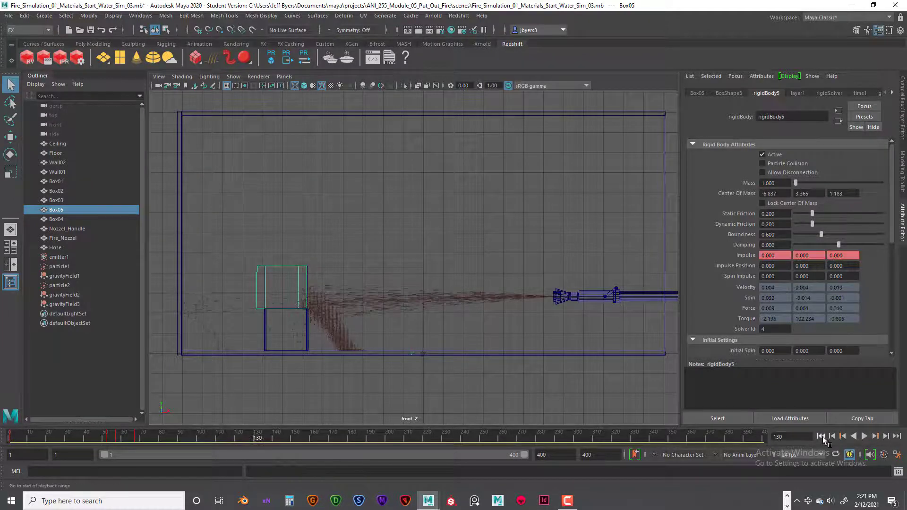
key("alt+shift+v")
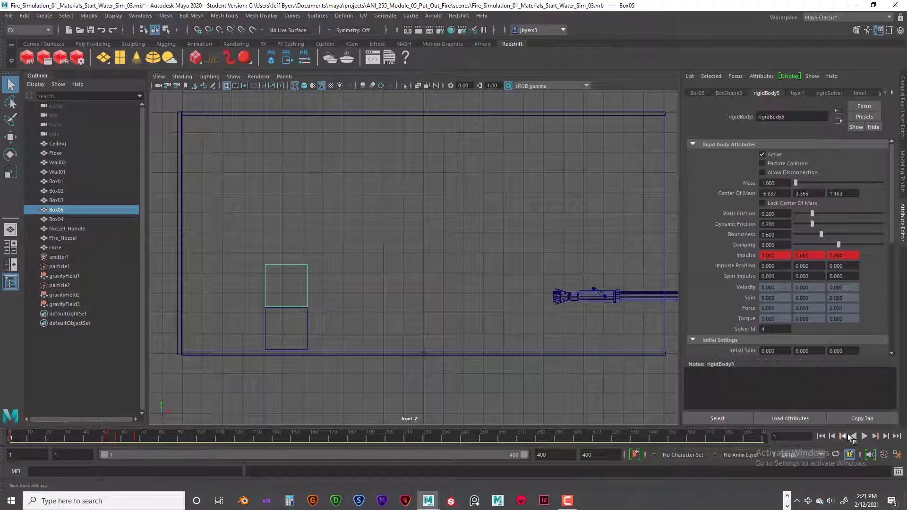
- Go to the key at frame 57, set Box05's X Impulse to -0.3 and key the Impulse
left_click(875, 436)
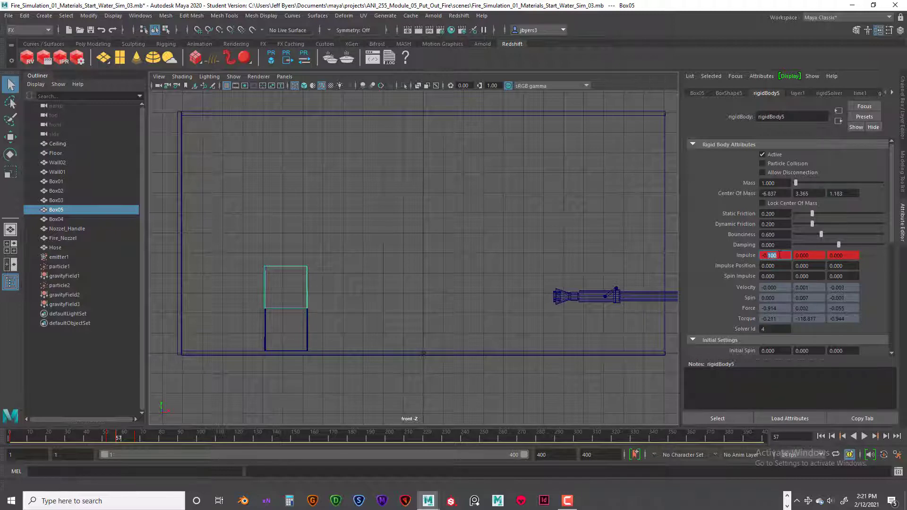
key("Return")
right_click(738, 256)
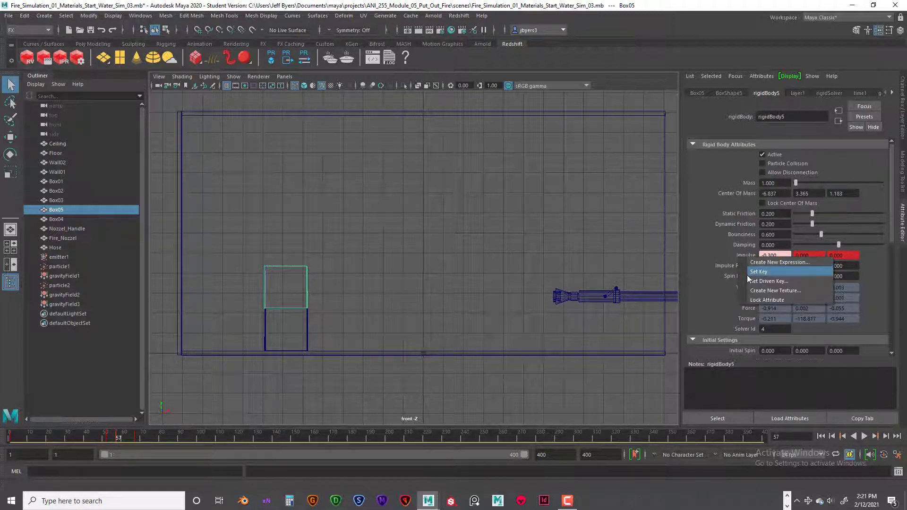
left_click(747, 273)
- Play the simulation from frame 1, compare Box05's fall in the front, side and four-view layouts, and rewind
left_click(821, 437)
left_click(865, 437)
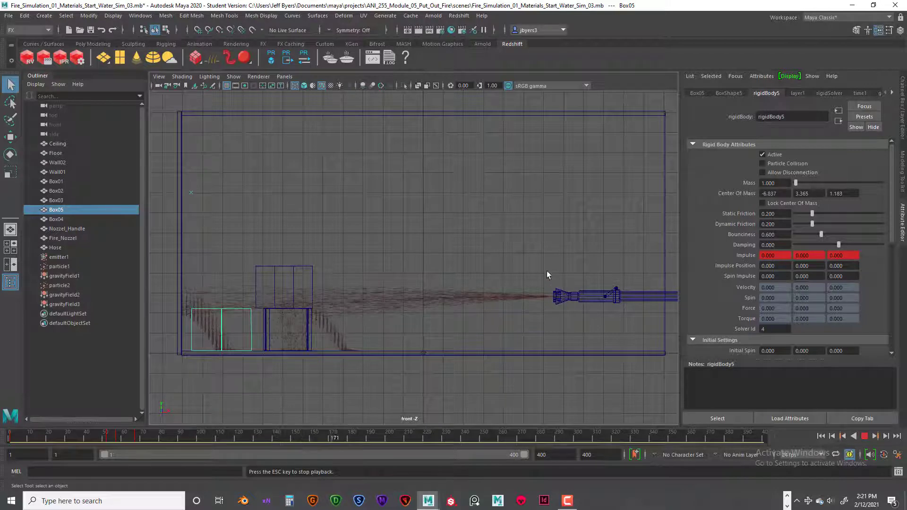
key("space")
key("space")
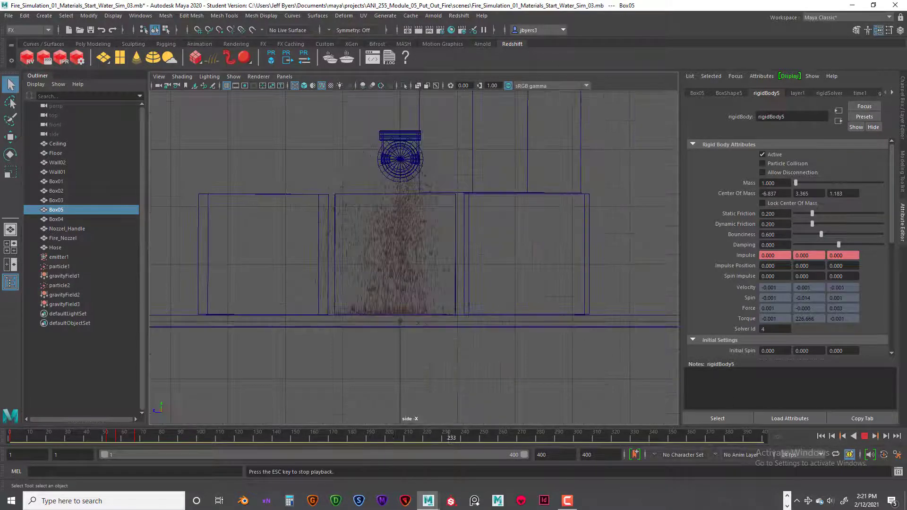
key("space")
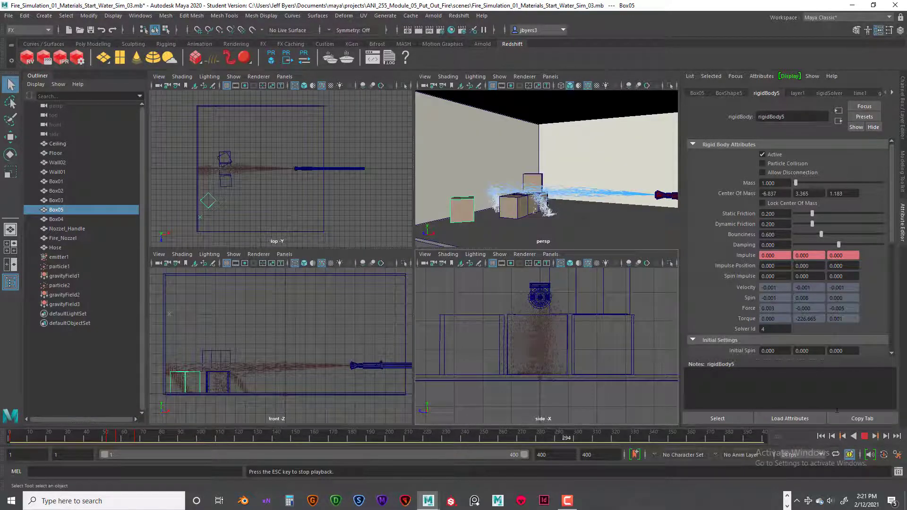
left_click(865, 436)
left_click(821, 436)
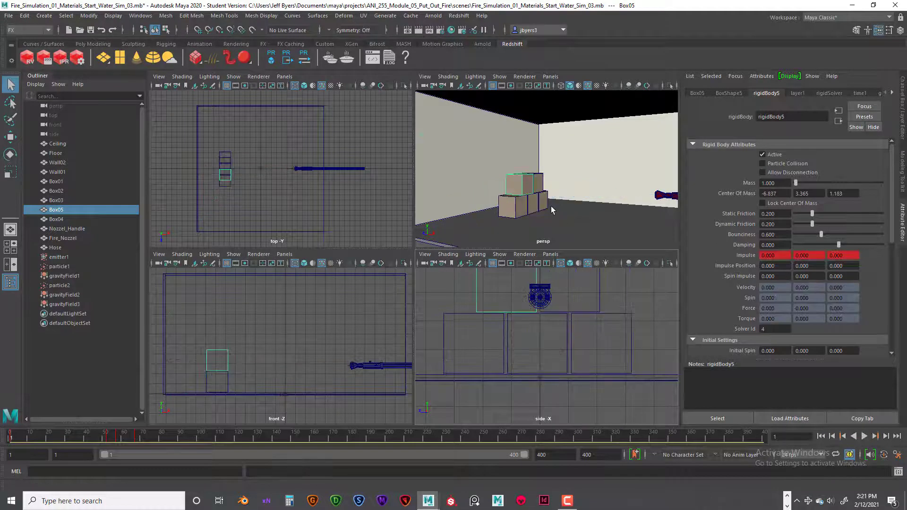
- Maximize the perspective view, play the simulation to check how Box05 is knocked off the stack, and rewind to frame 1
key("space")
left_click_drag(543, 248, 552, 248, "alt")
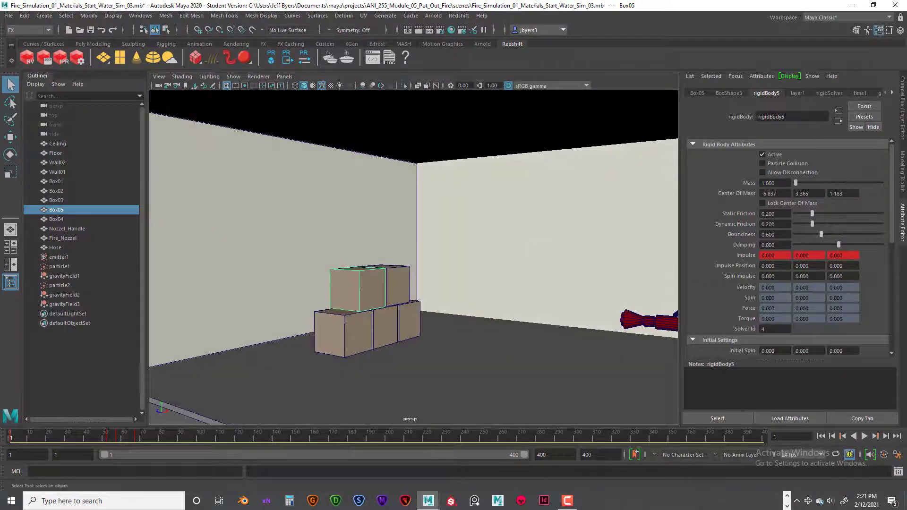
left_click(865, 436)
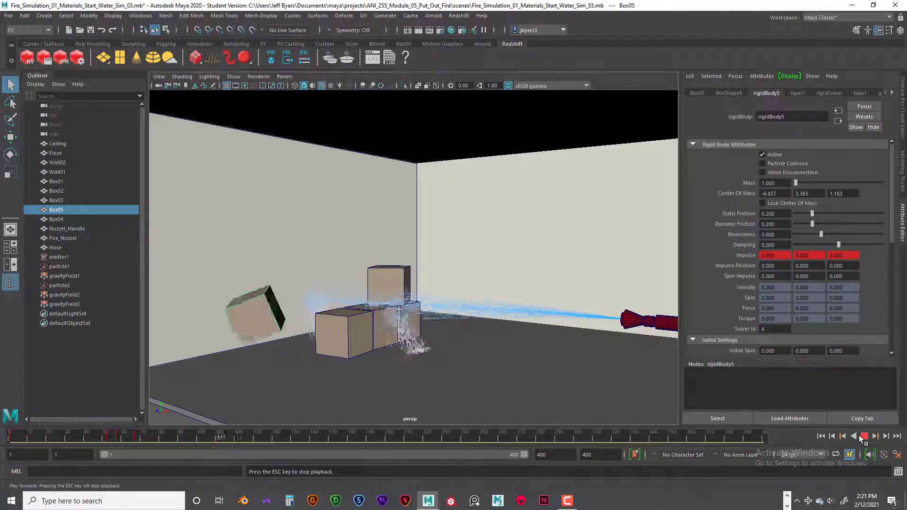
left_click(864, 437)
left_click(821, 436)
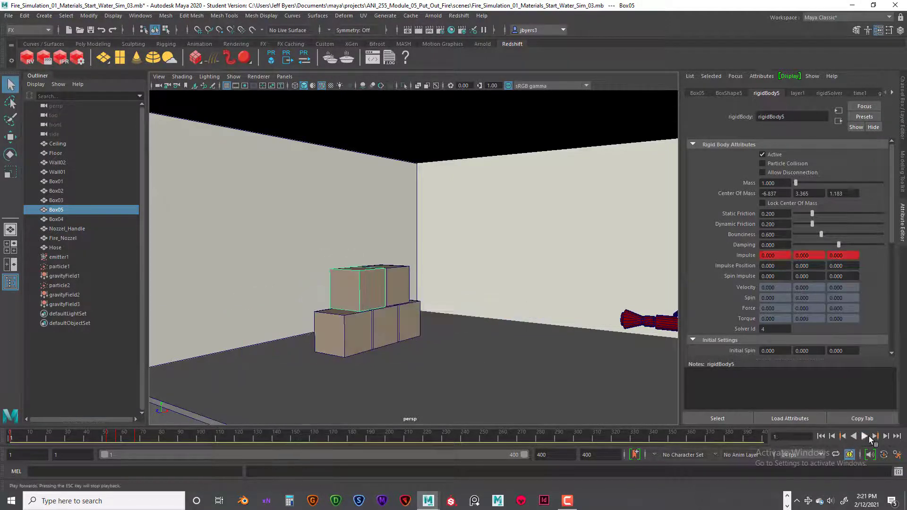
- Play the simulation twice from frame 1 to examine how far Box05 is thrown, rewinding after each run
left_click(864, 437)
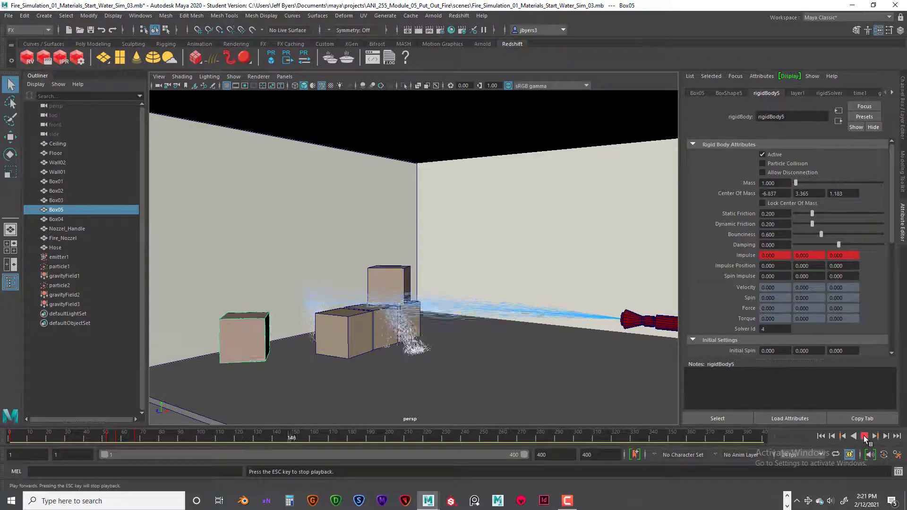
left_click(864, 436)
left_click(822, 436)
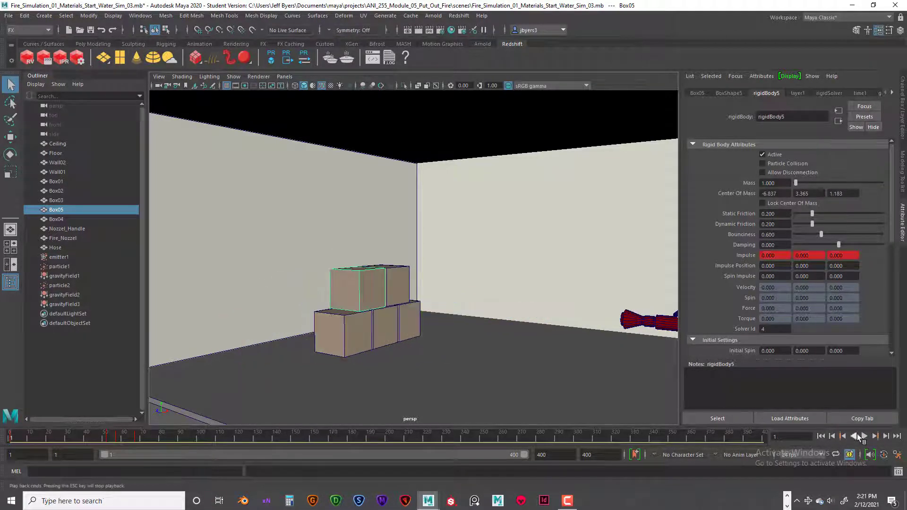
left_click(864, 436)
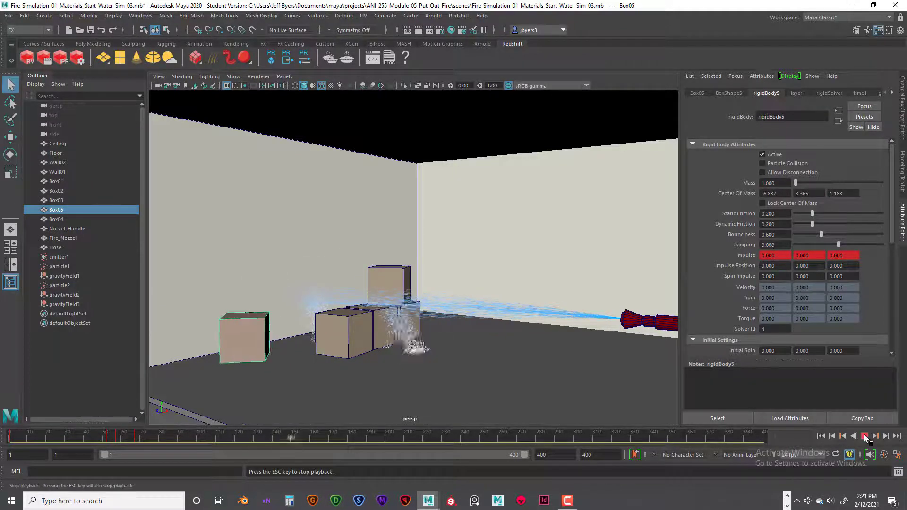
left_click(864, 436)
left_click(822, 436)
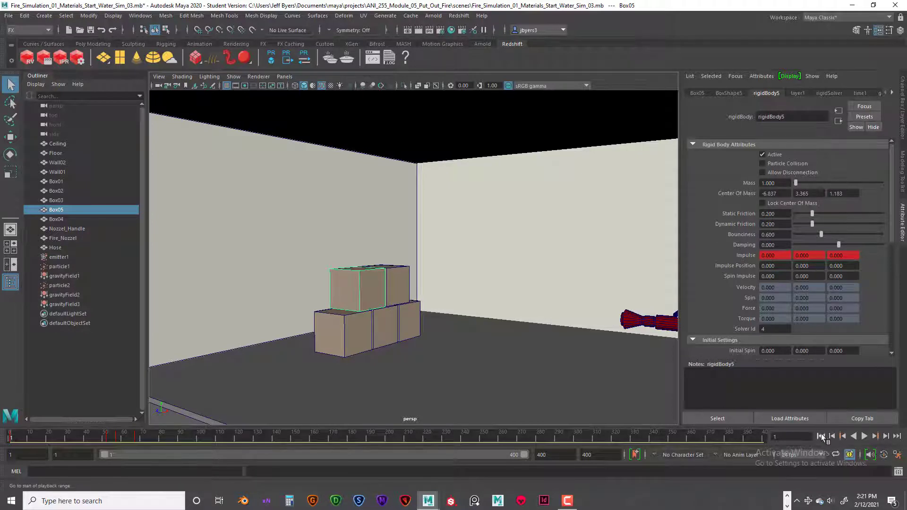
- Go to the key at frame 57, set Box05's X Impulse to -0.25 and key the Impulse
left_click(876, 436)
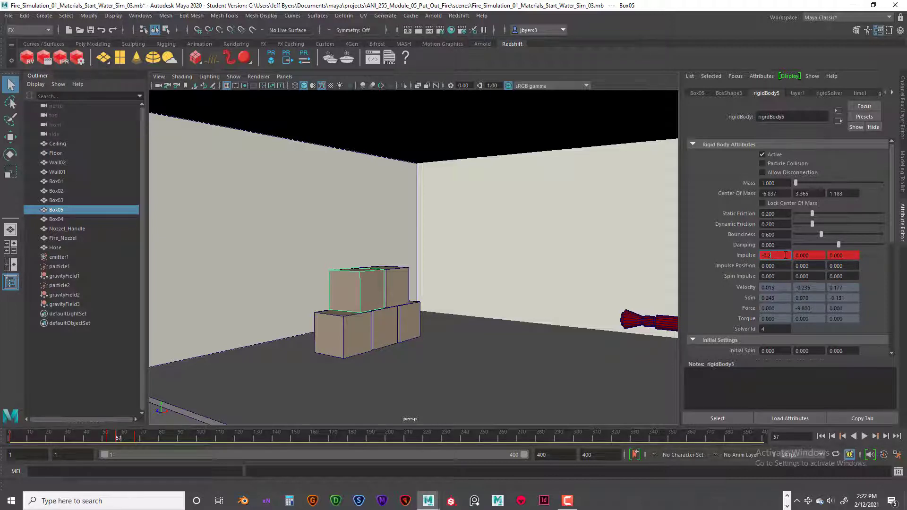
key("Return")
right_click(739, 254)
left_click(747, 267)
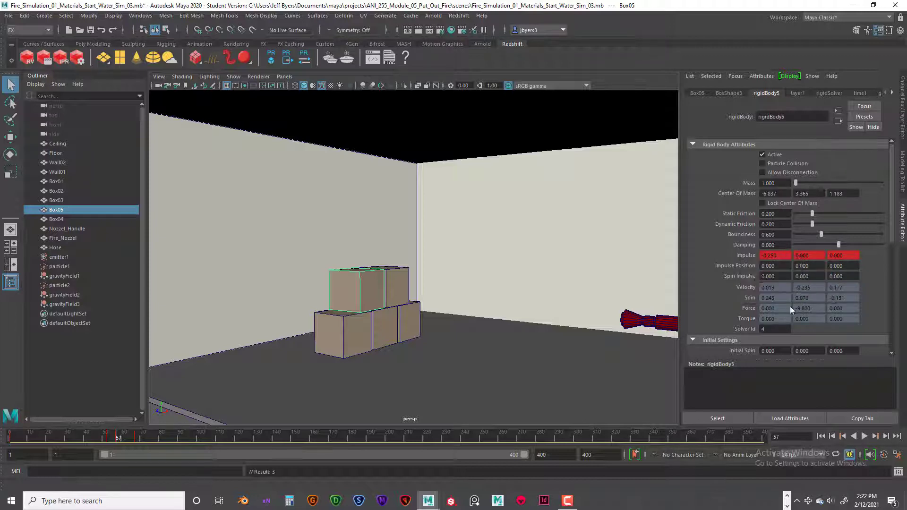
- Play the simulation several times from frame 1, inspect Box05's motion from a lower viewing angle, and rewind
left_click(821, 436)
left_click(865, 437)
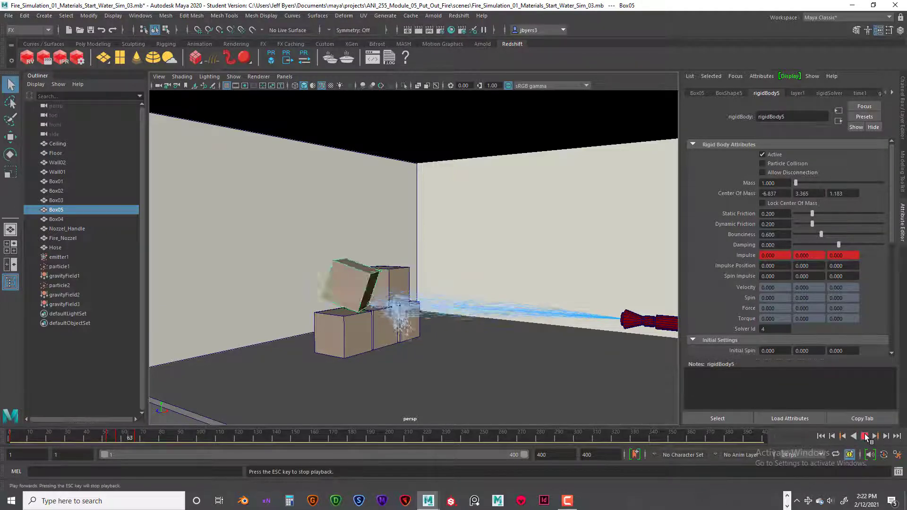
left_click(865, 436)
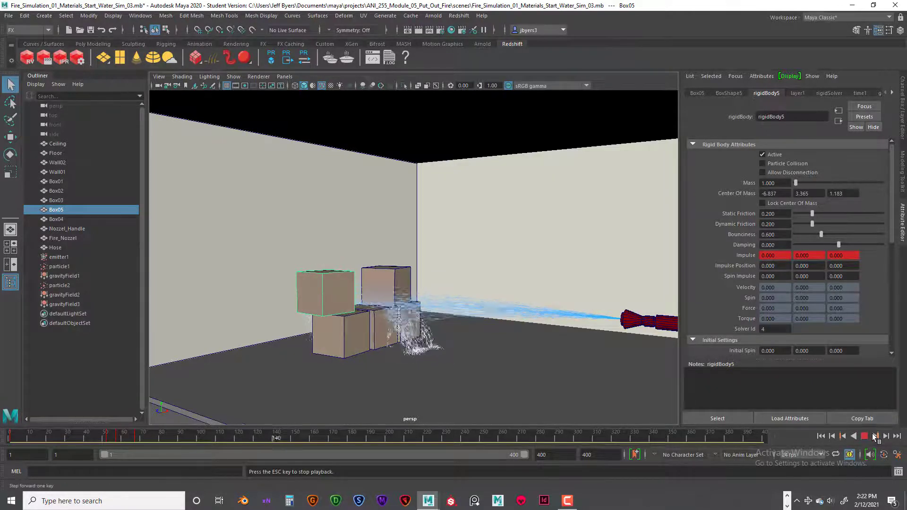
left_click(822, 436)
left_click(864, 437)
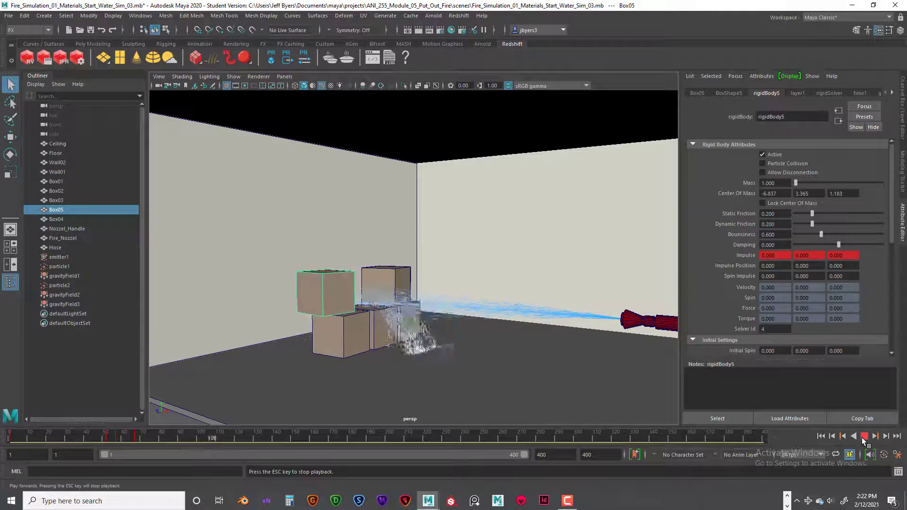
left_click(821, 436)
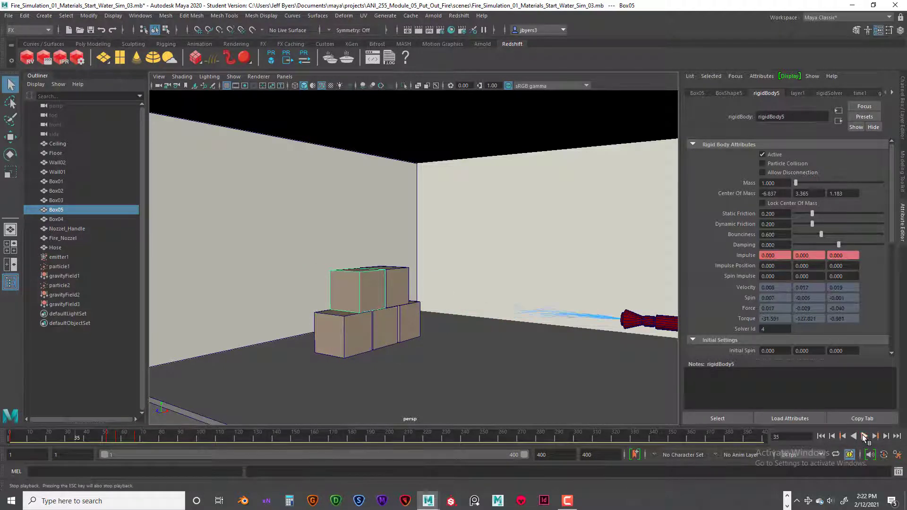
left_click(864, 436)
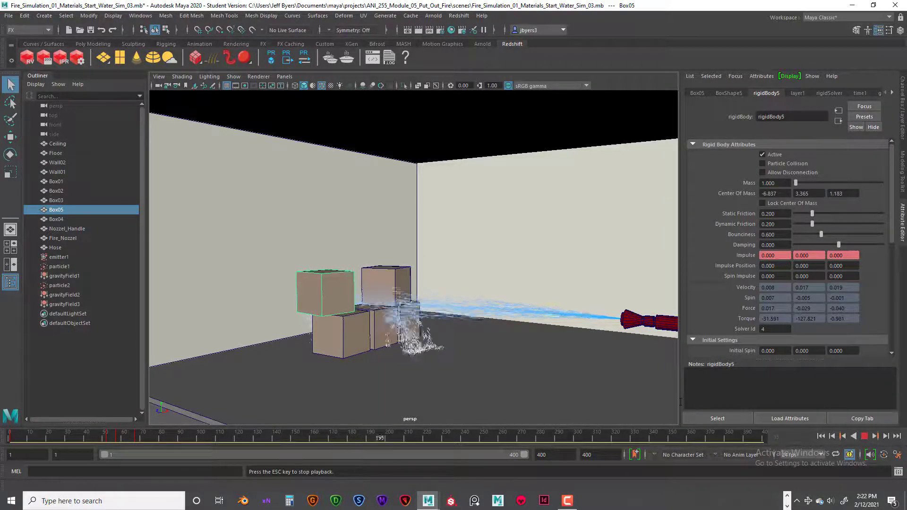
left_click_drag(482, 348, 513, 357, "alt")
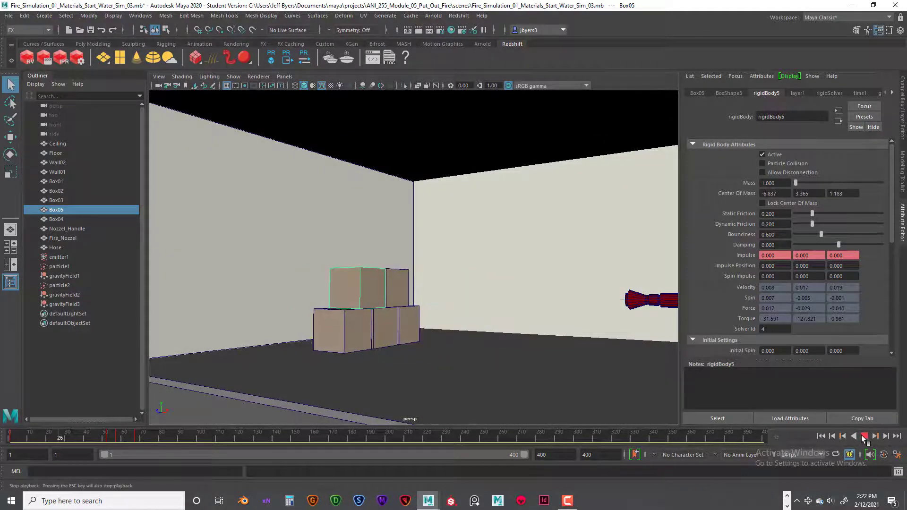
left_click(865, 436)
left_click(823, 436)
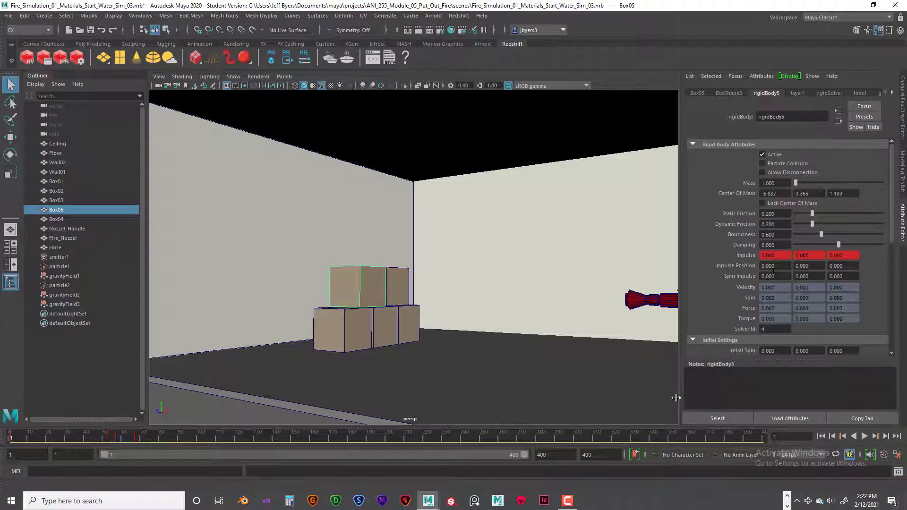
- Return to the key at frame 57, set Box05's X Impulse to -0.28 and key the Impulse
left_click(876, 436)
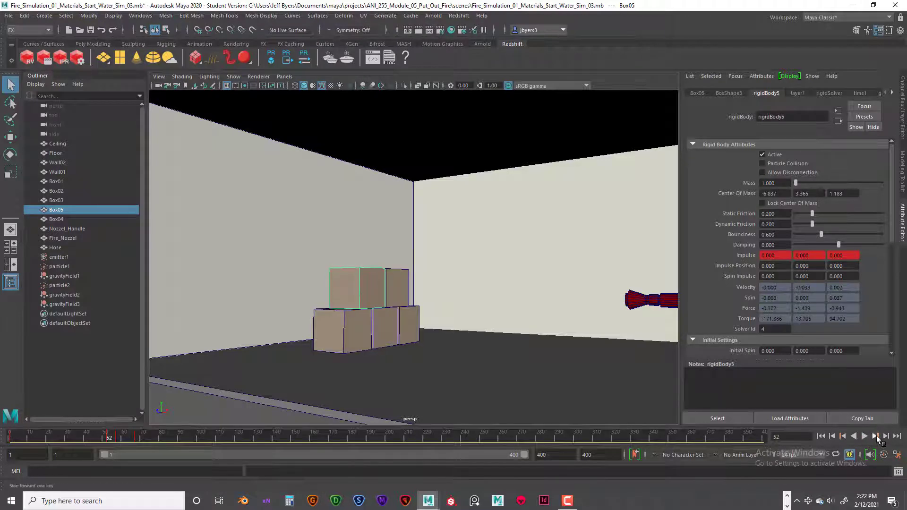
left_click(875, 436)
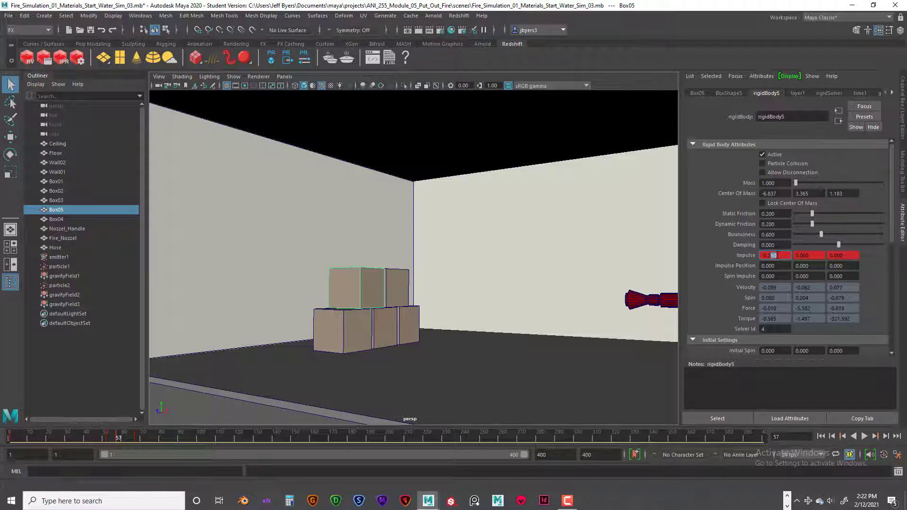
left_click(778, 255)
type("-0.28")
key("Return")
right_click(739, 253)
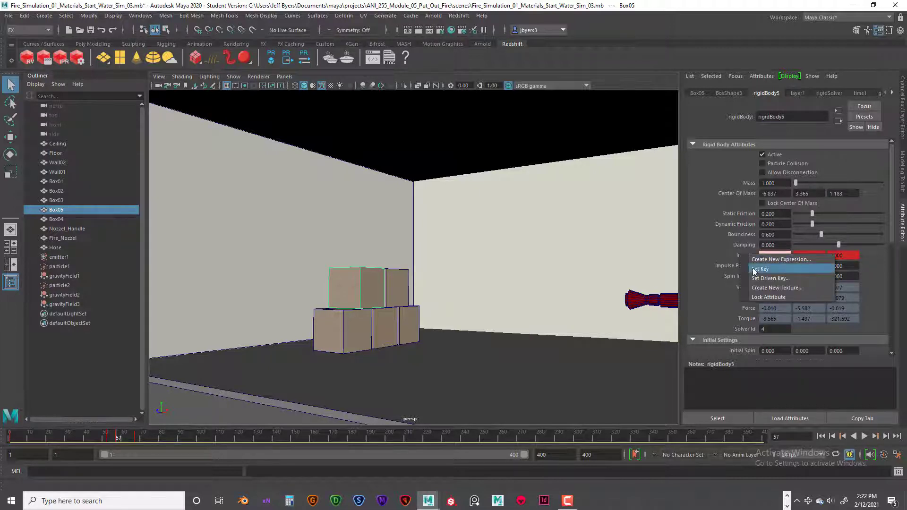
left_click(762, 263)
- Replay the simulation twice from frame 1 to judge Box05's tumble across the floor, and rewind
left_click(821, 437)
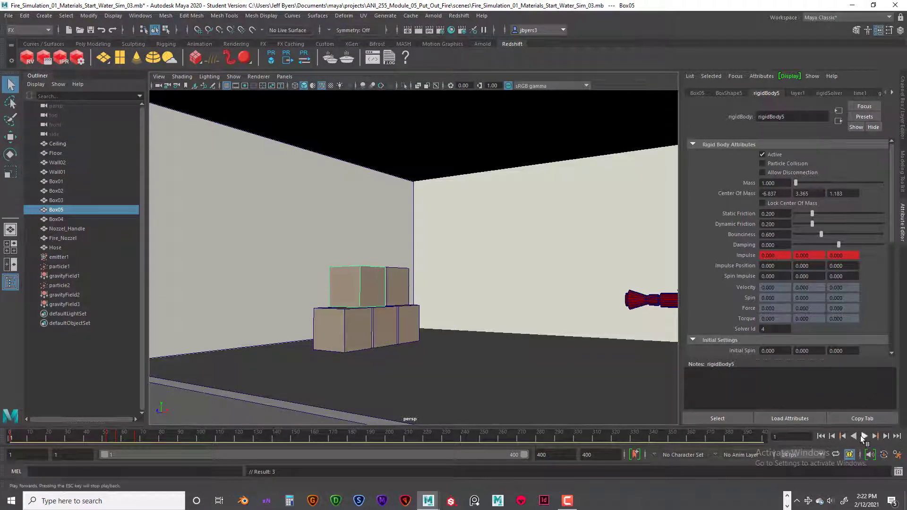
left_click(865, 436)
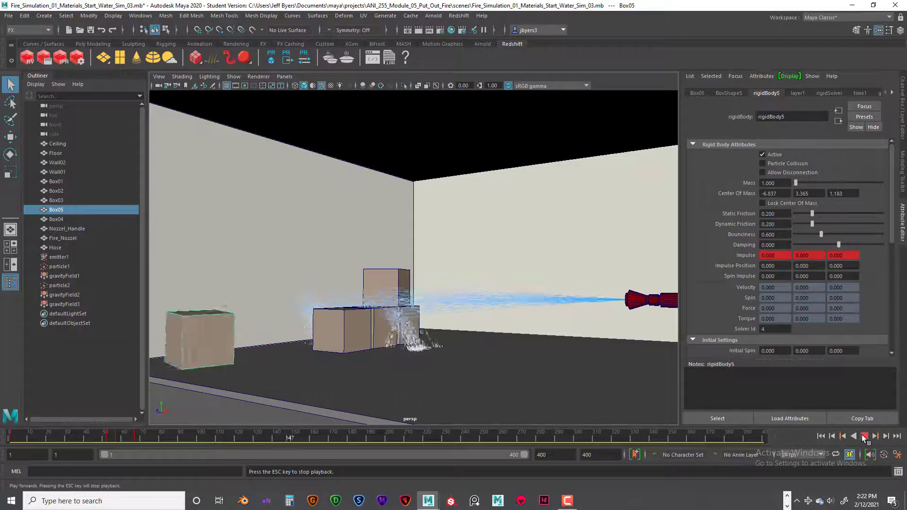
key("Escape")
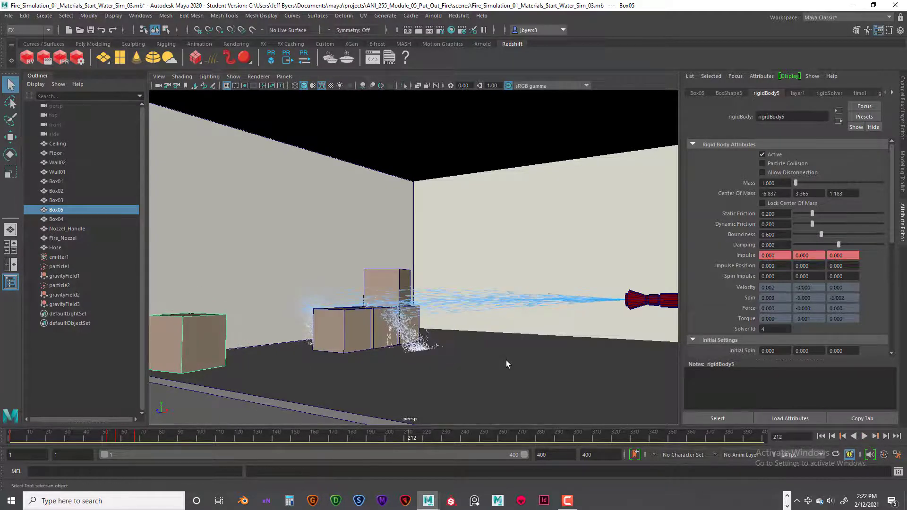
left_click(822, 436)
left_click(865, 436)
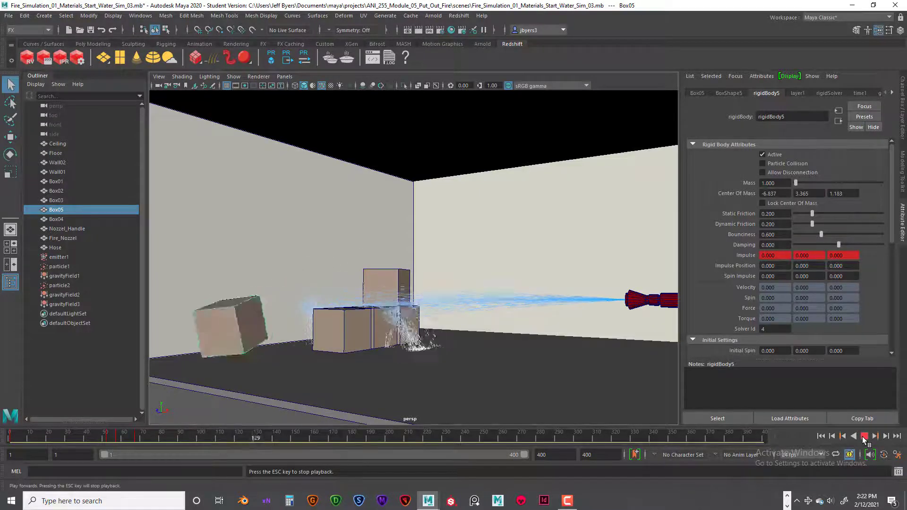
left_click(863, 436)
left_click(823, 436)
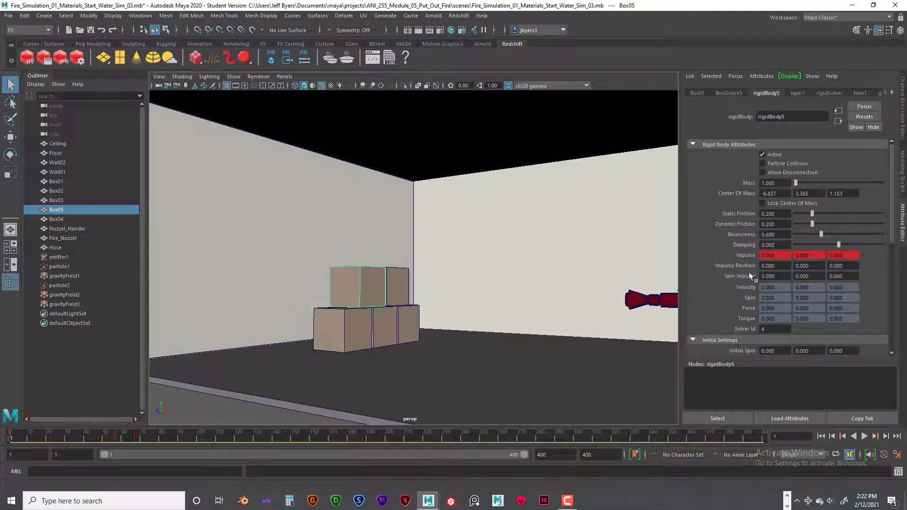
- At frame 57, set Box05's X Impulse to -0.26 and key the Impulse
left_click(864, 437)
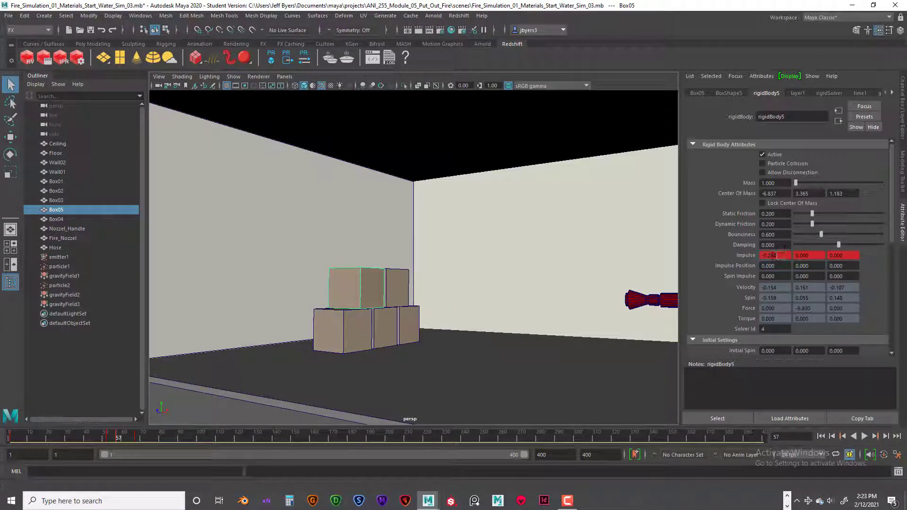
left_click_drag(771, 255, 776, 255)
type("60")
right_click(737, 254)
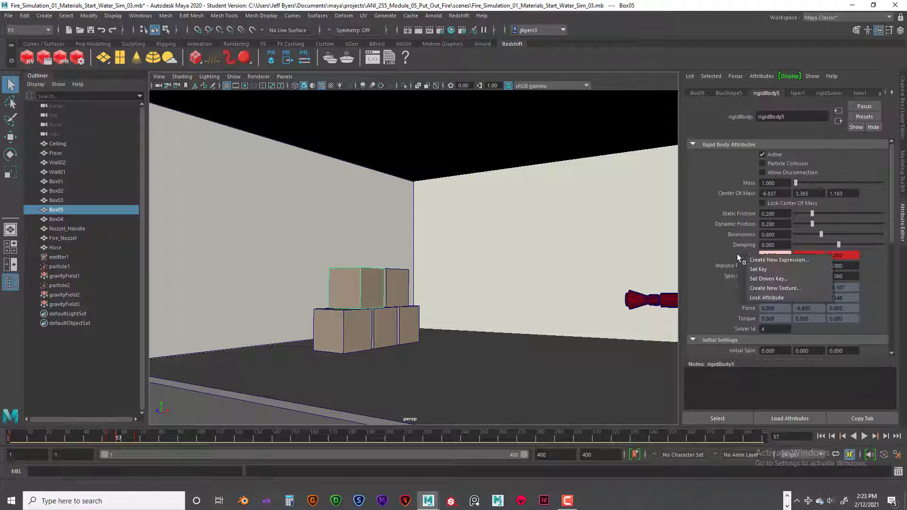
left_click(756, 278)
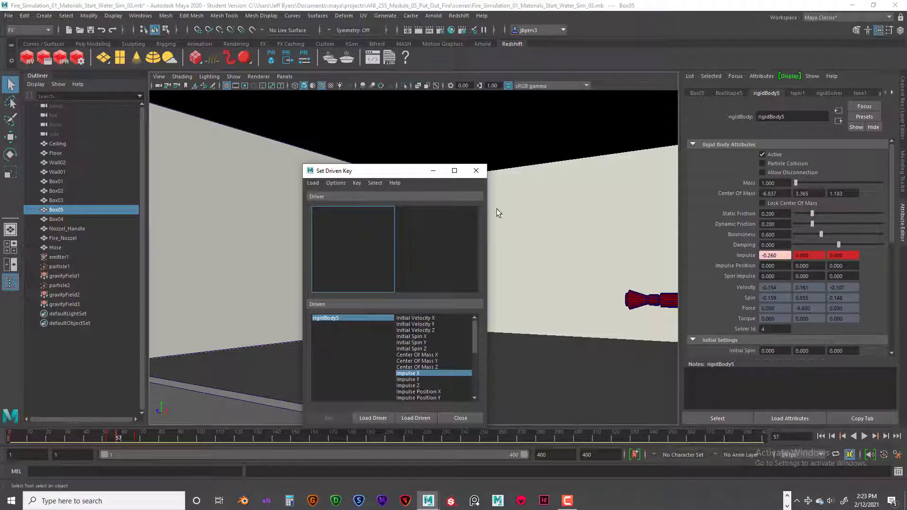
left_click(476, 171)
right_click(749, 256)
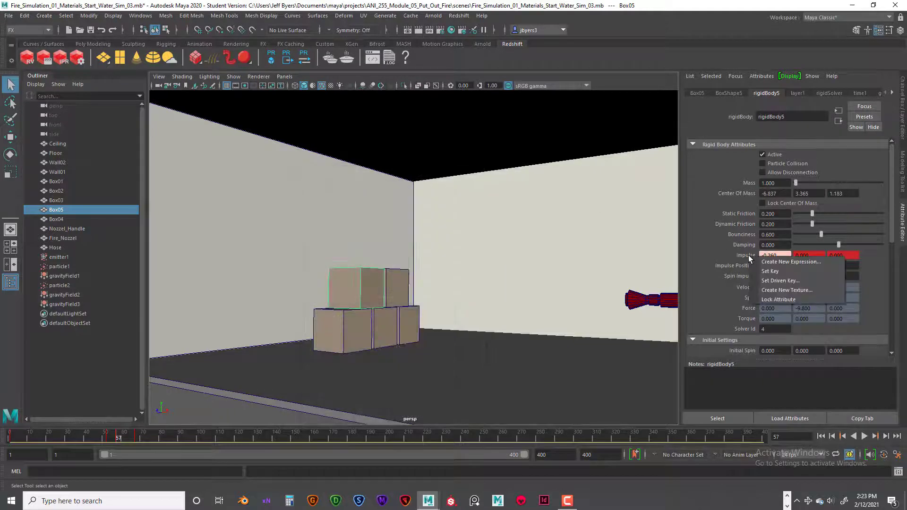
left_click(770, 271)
- Play the simulation from frame 1 to check where Box05 lands, and rewind
left_click(821, 437)
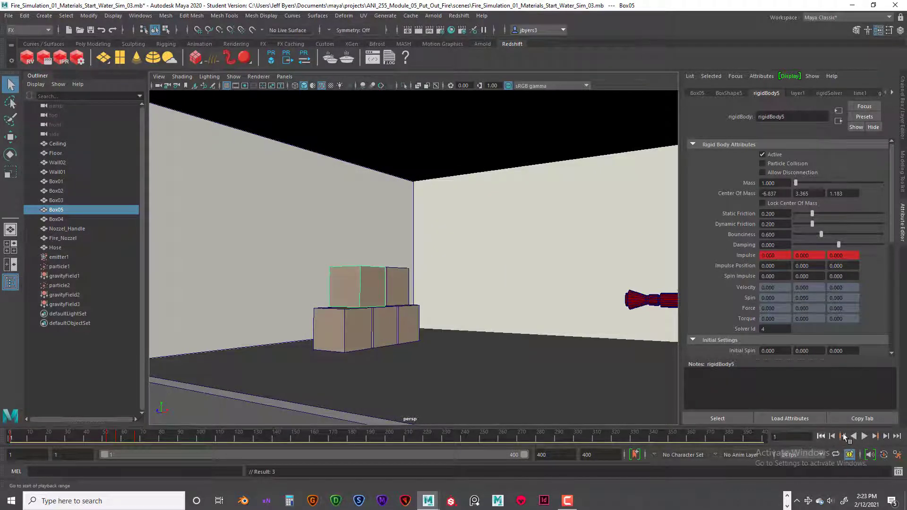
left_click(864, 437)
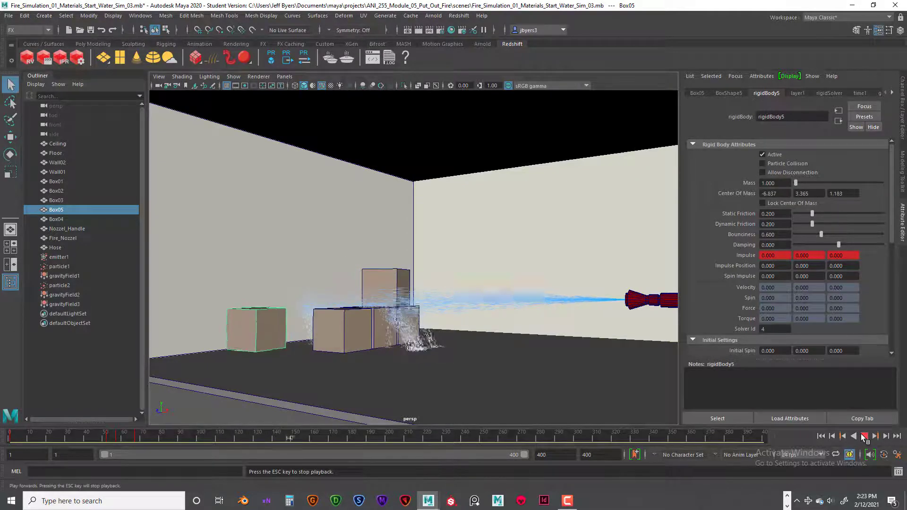
left_click(864, 436)
left_click(821, 437)
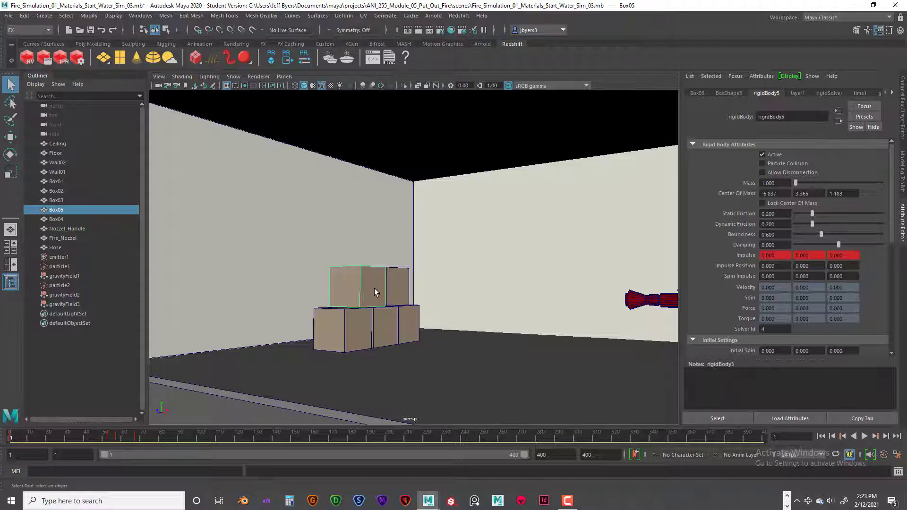
- Copy Box05's Impulse keys from the start of the timeline through frame 67
left_click(398, 286)
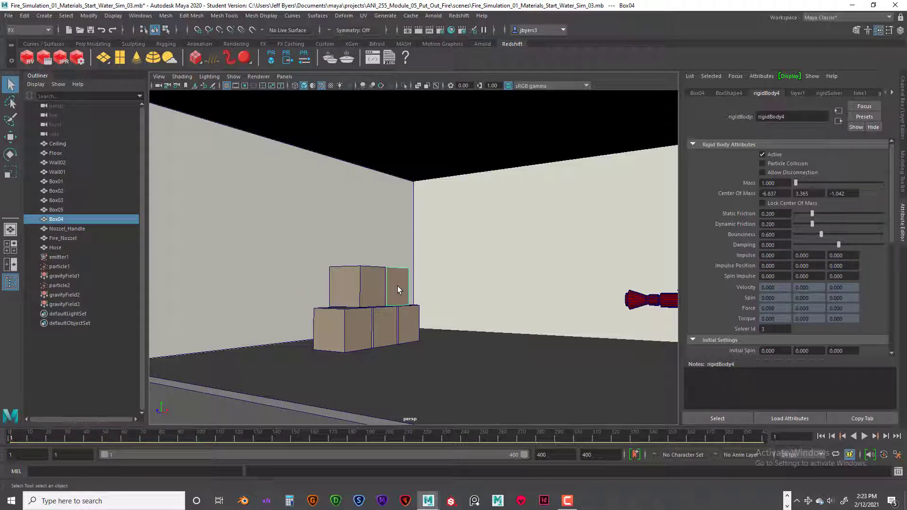
right_click(744, 254)
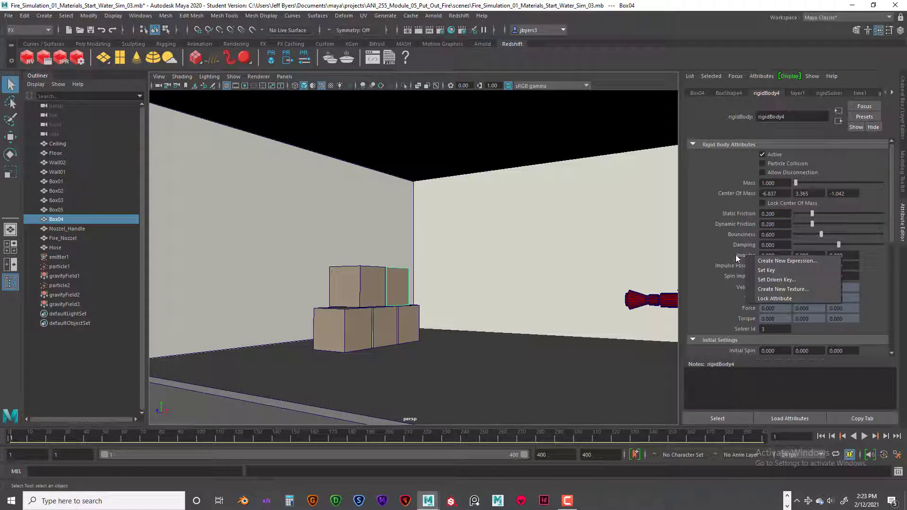
left_click(376, 287)
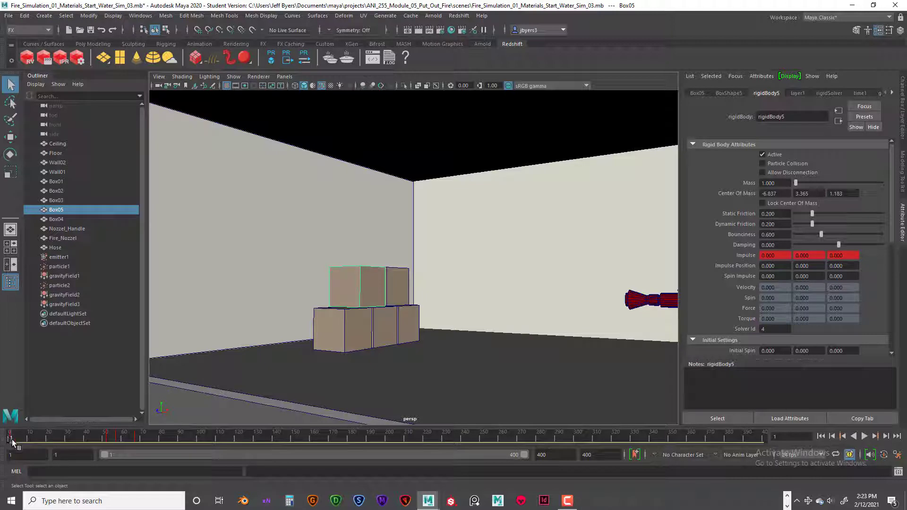
left_click_drag(11, 439, 140, 440)
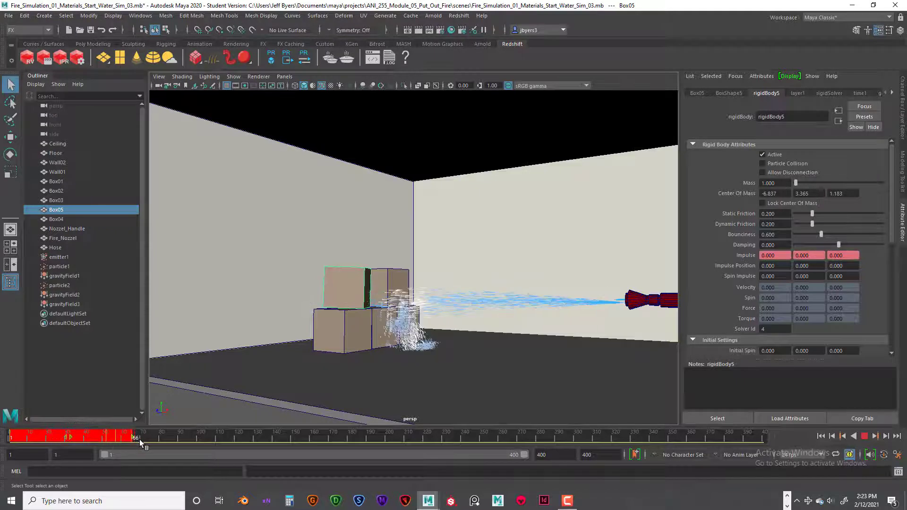
right_click(89, 436)
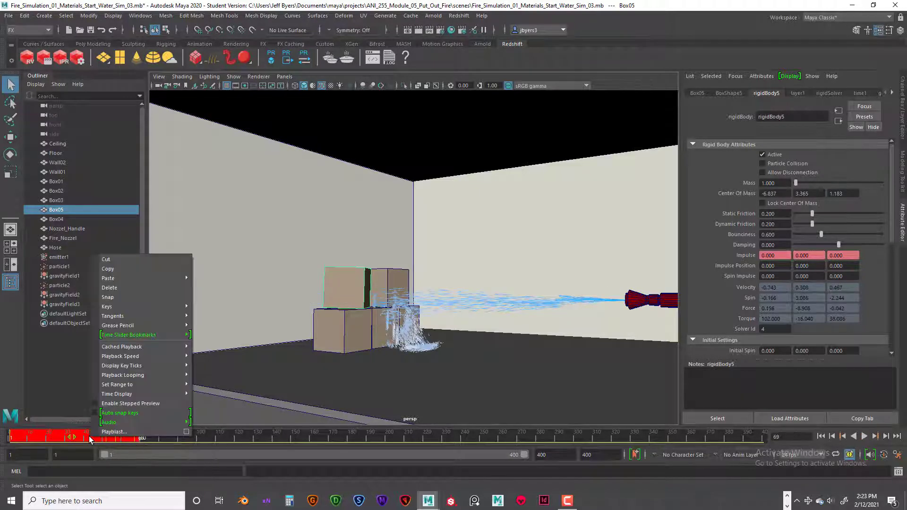
left_click(109, 270)
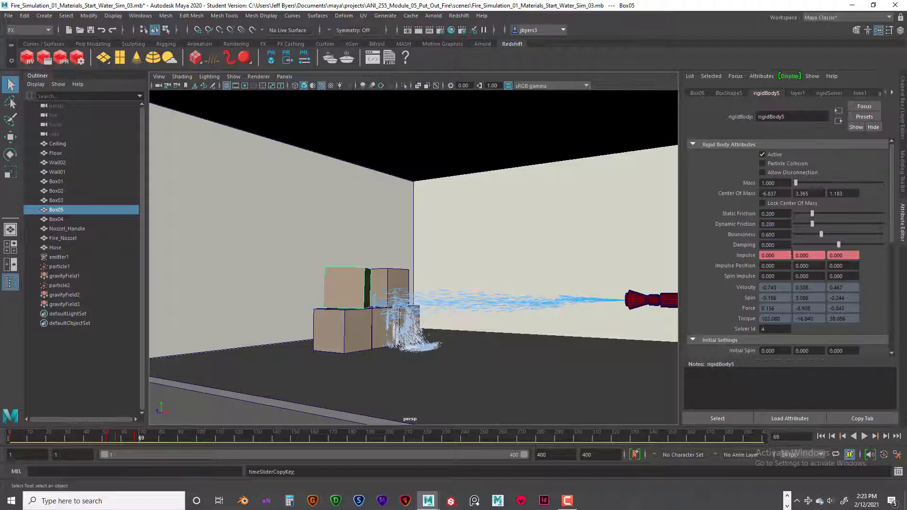
- Try pasting the copied Impulse keys onto Box04 at frame 69, and undo the paste
left_click(396, 280)
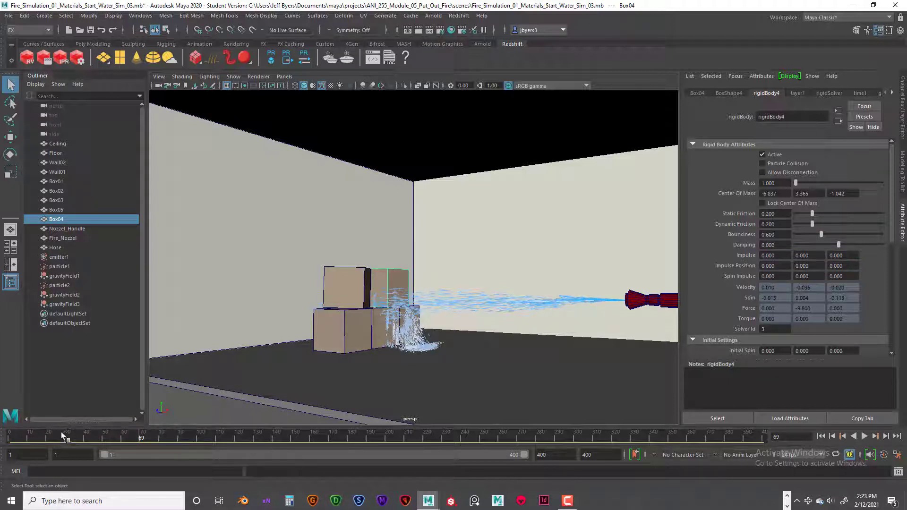
right_click(40, 435)
mouse_move(79, 278)
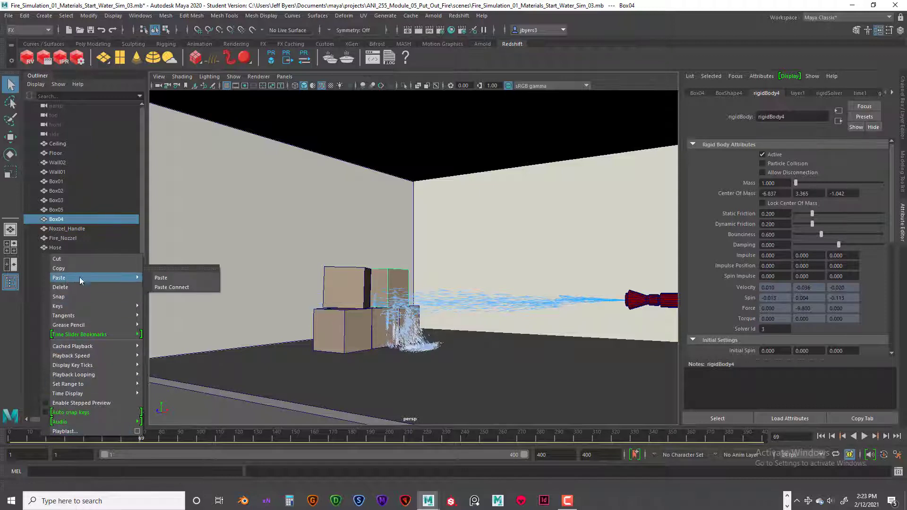
left_click(186, 278)
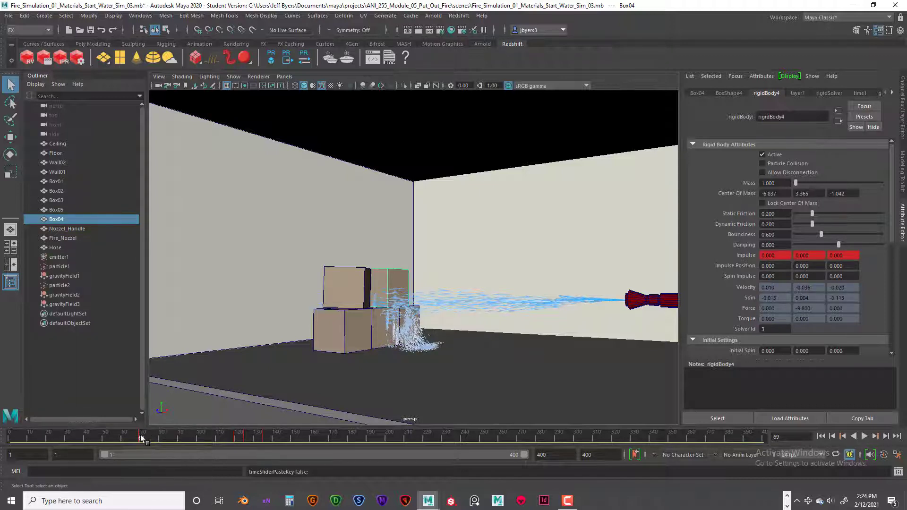
key("ctrl+z")
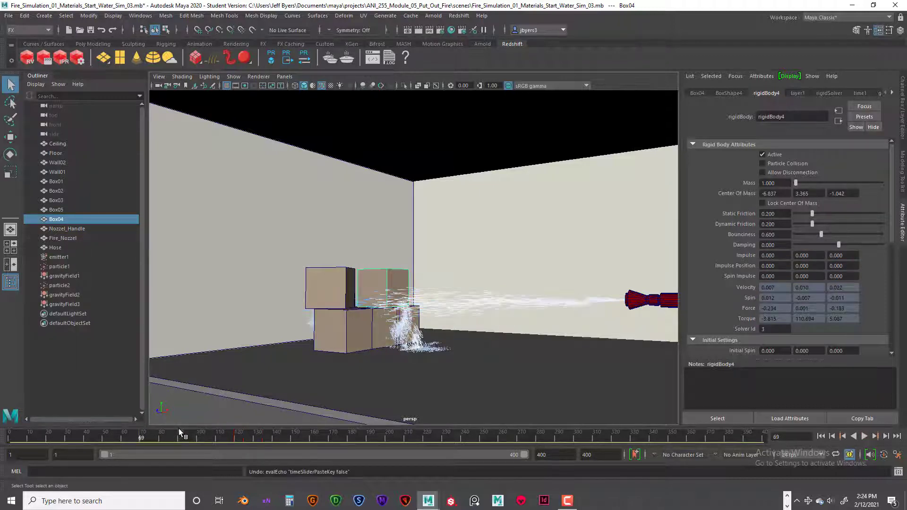
key("ctrl+z")
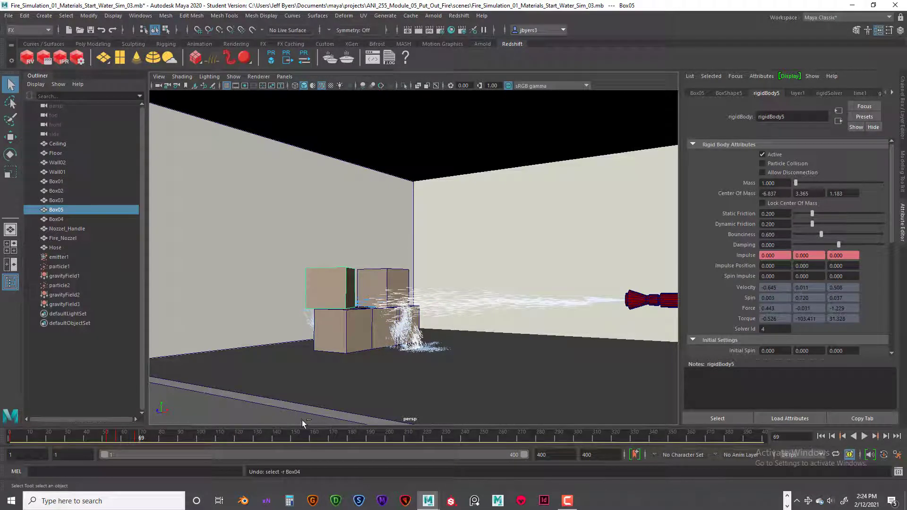
key("ctrl+z")
- Replay the simulation from frame 1 to review Box05's fall, scrub back through its keyed frames, and rewind
left_click(821, 436)
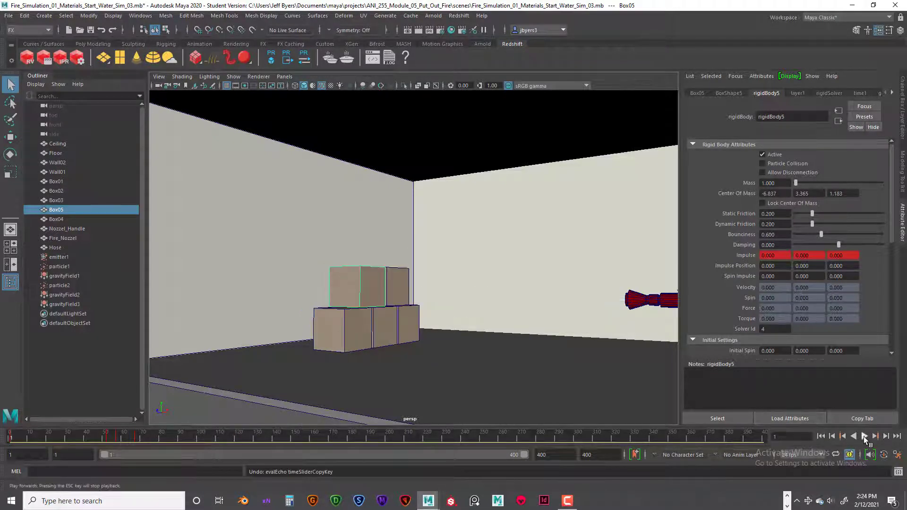
left_click(864, 436)
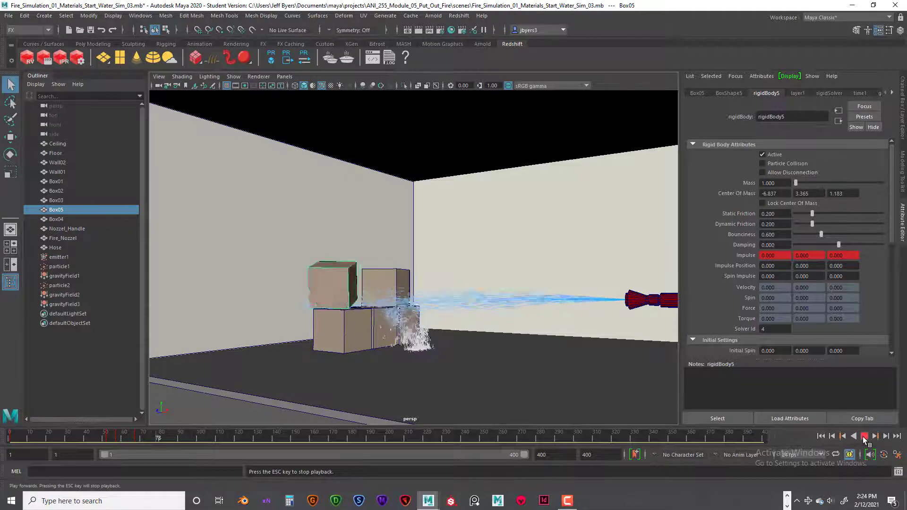
left_click(863, 437)
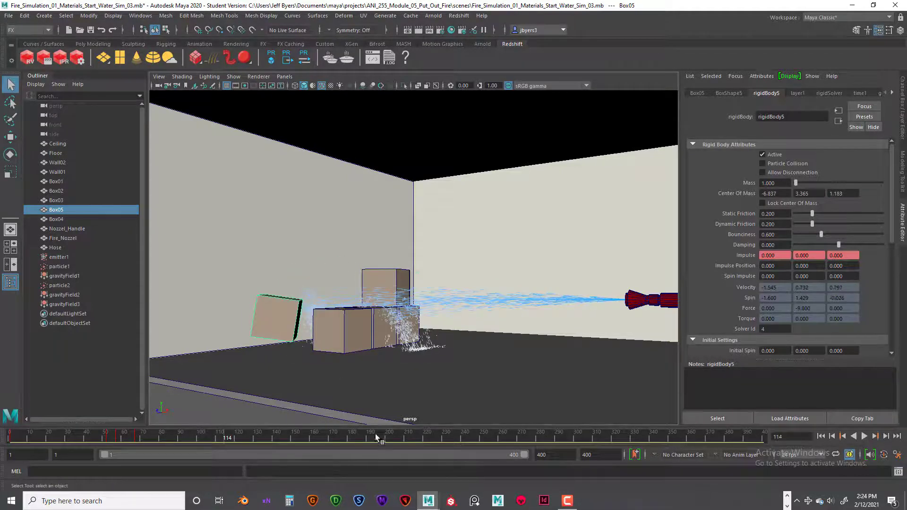
left_click_drag(221, 438, 108, 438)
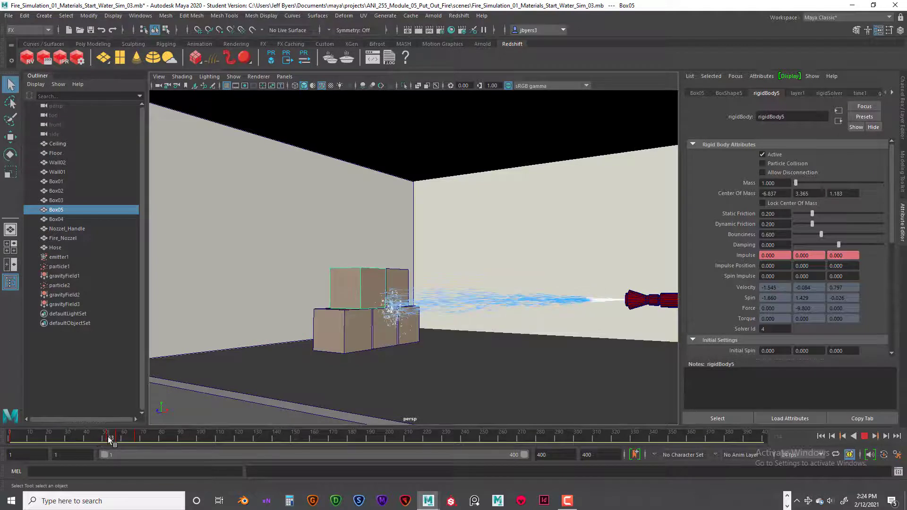
left_click(11, 436)
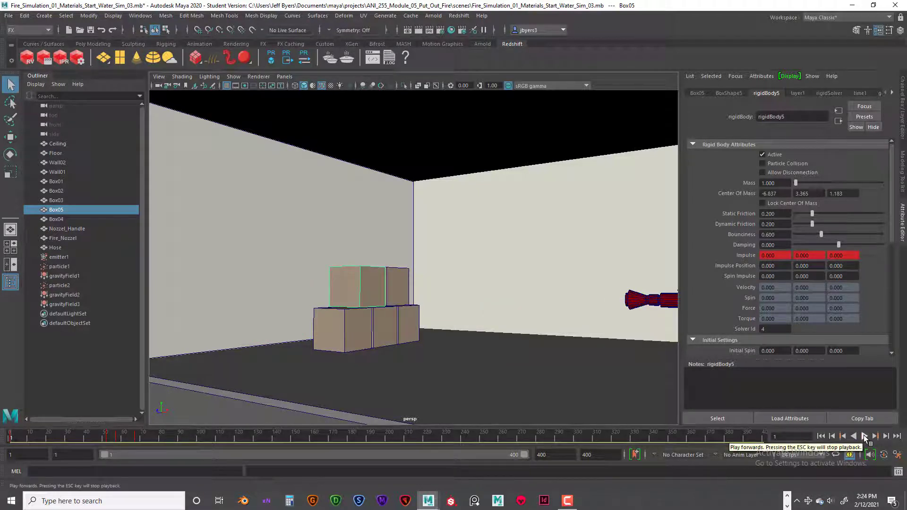
- Step through Box05's keys at frames 52, 57 and 67 to check its Impulse values, and return to frame 1
left_click(876, 437)
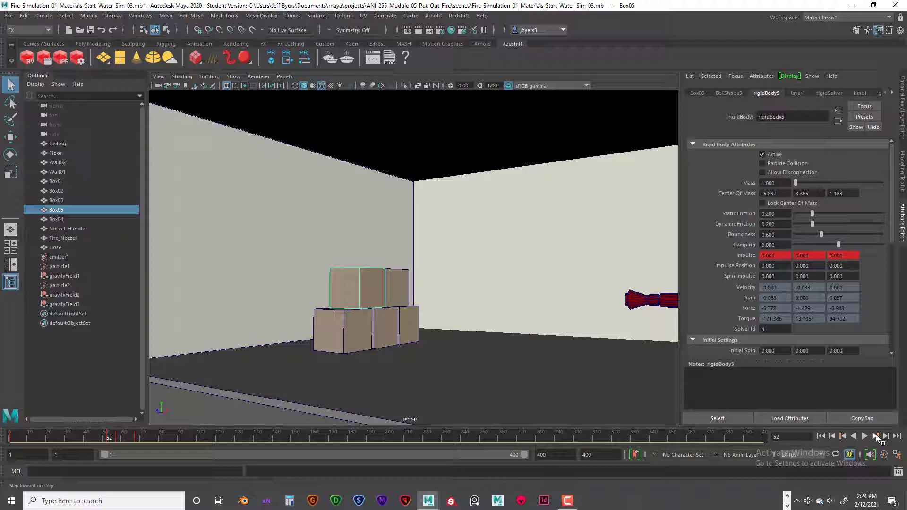
left_click(876, 435)
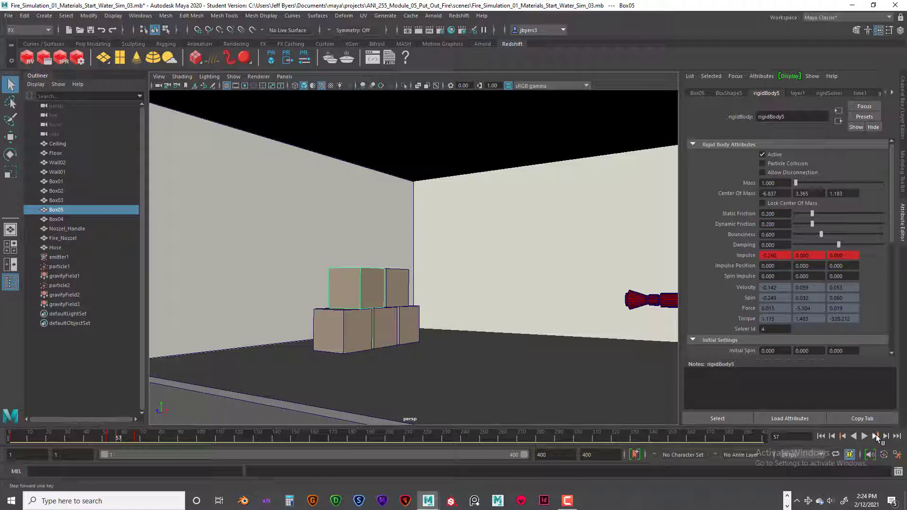
left_click(876, 435)
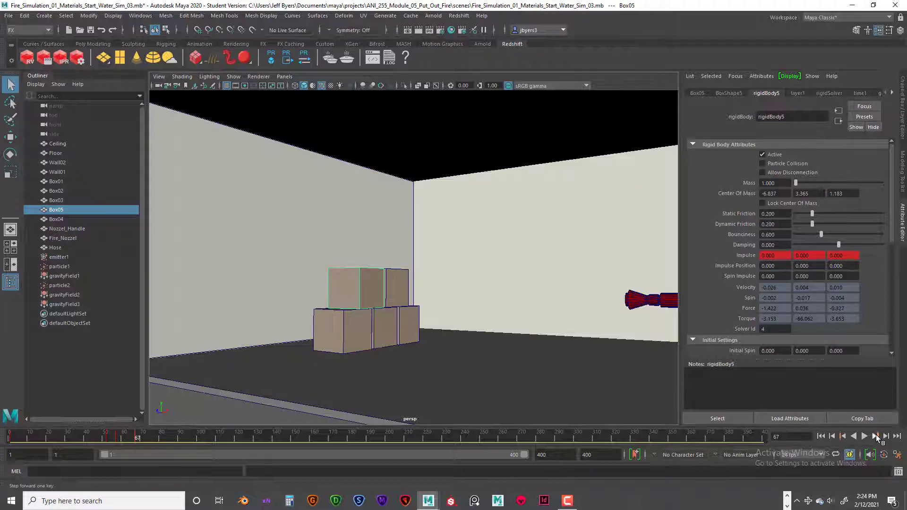
left_click_drag(101, 435, 5, 436)
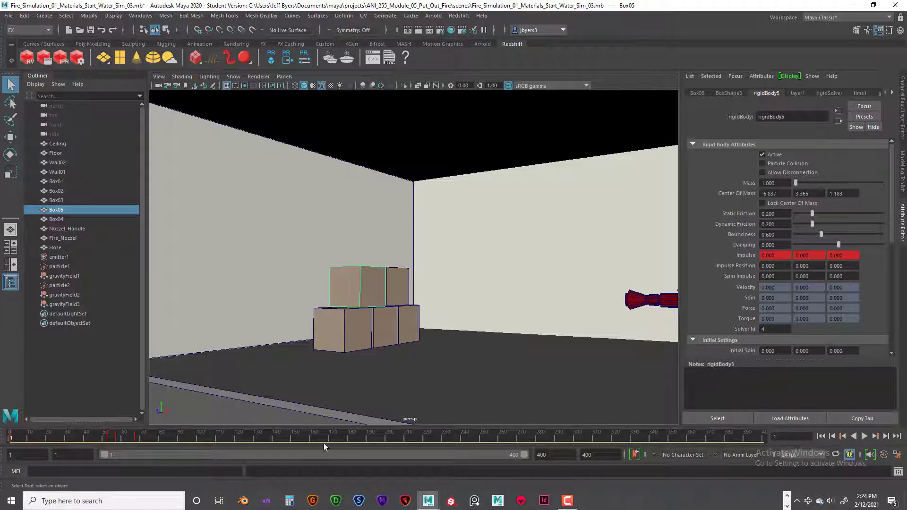
- Key Box04's Impulse at 0 on frame 1
left_click(399, 284)
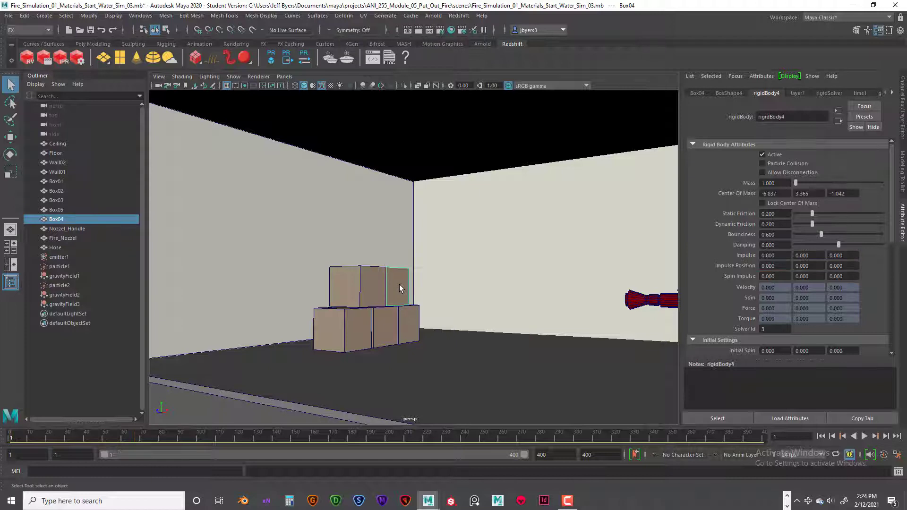
right_click(747, 255)
left_click(754, 265)
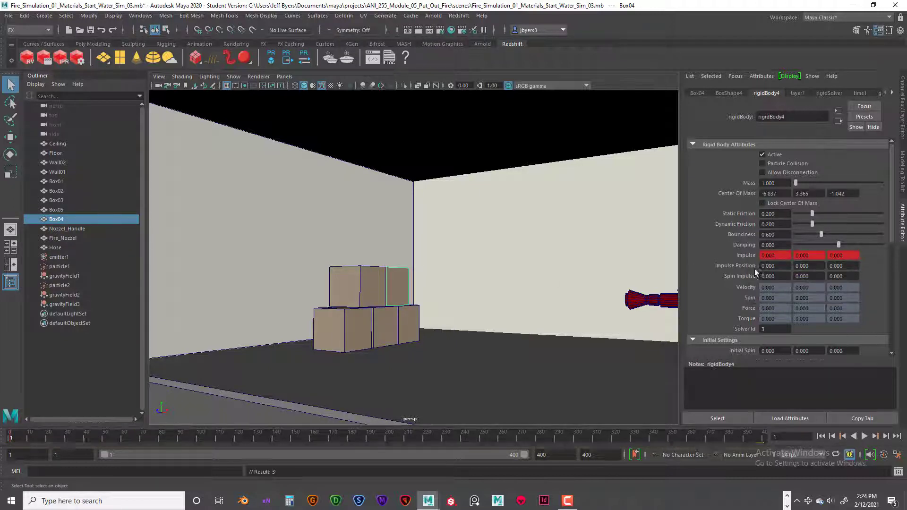
- Use Box05's keys to advance to frame 52, and key Box04's Impulse at 0 there
left_click(377, 284)
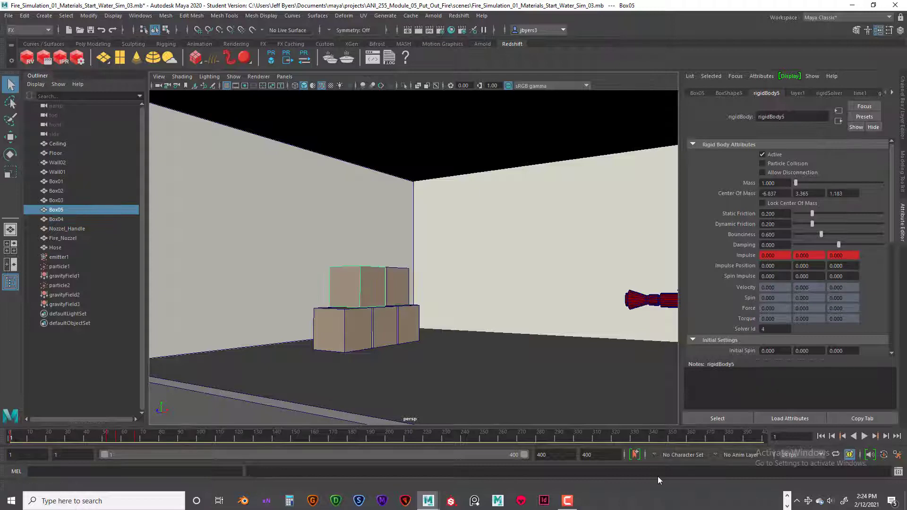
left_click(876, 436)
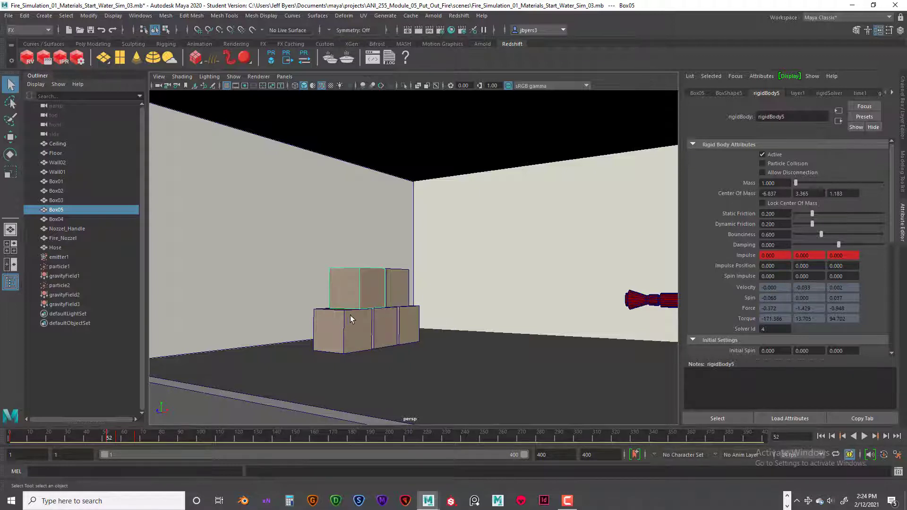
left_click(403, 282)
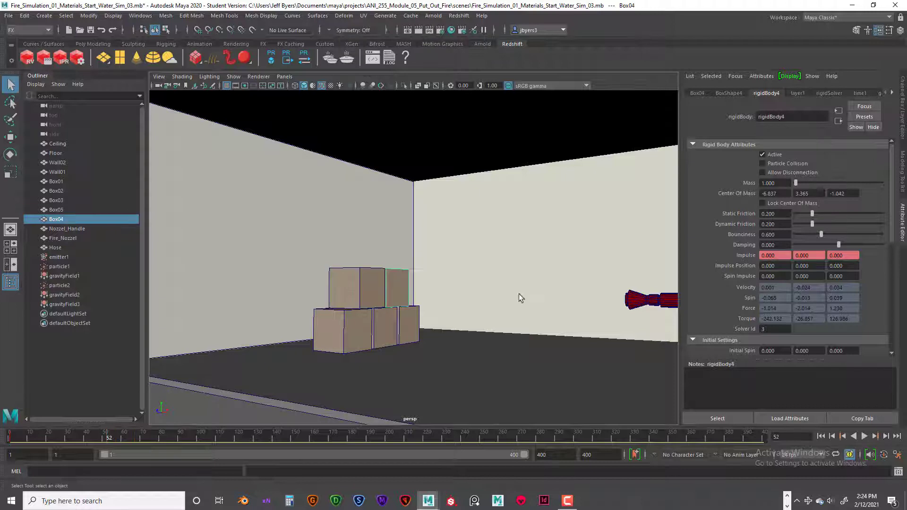
right_click(743, 256)
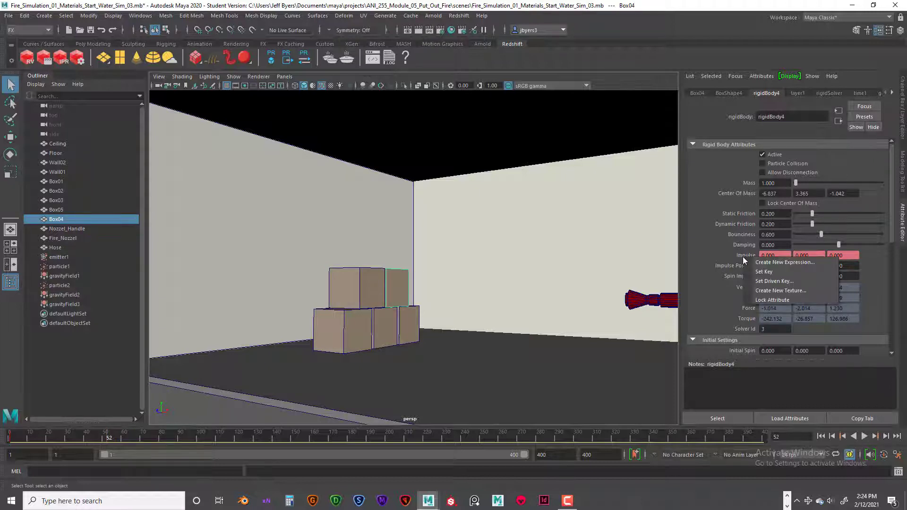
left_click(751, 270)
- Advance to Box05's key at frame 57, set Box04's X Impulse to -0.26 and key the Impulse
left_click(370, 282)
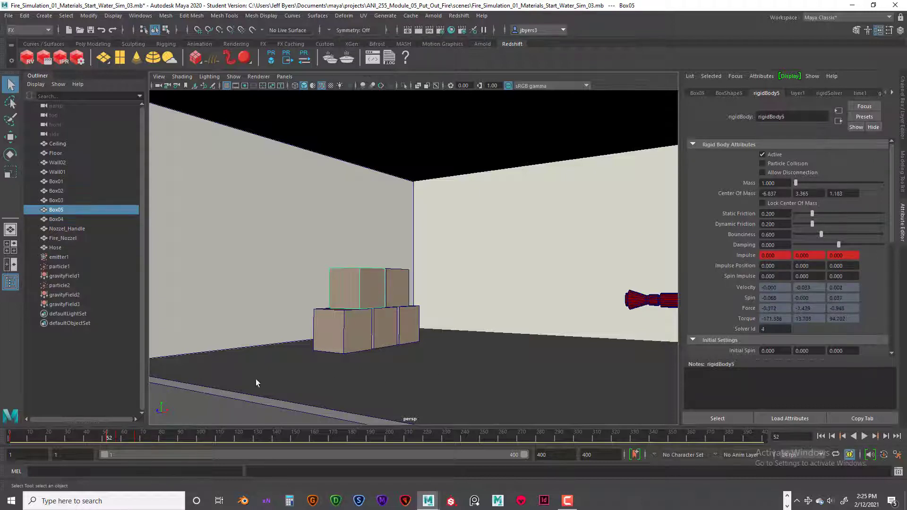
left_click(875, 437)
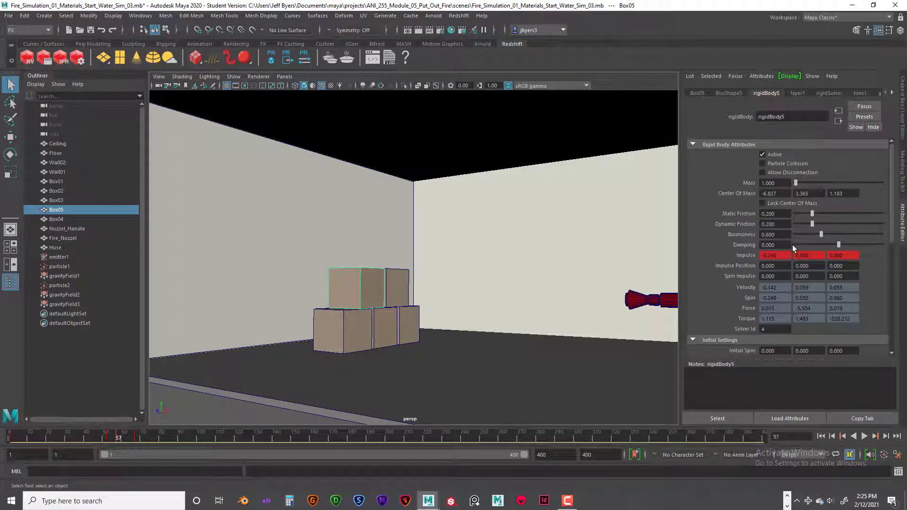
left_click(762, 255)
left_click(397, 287)
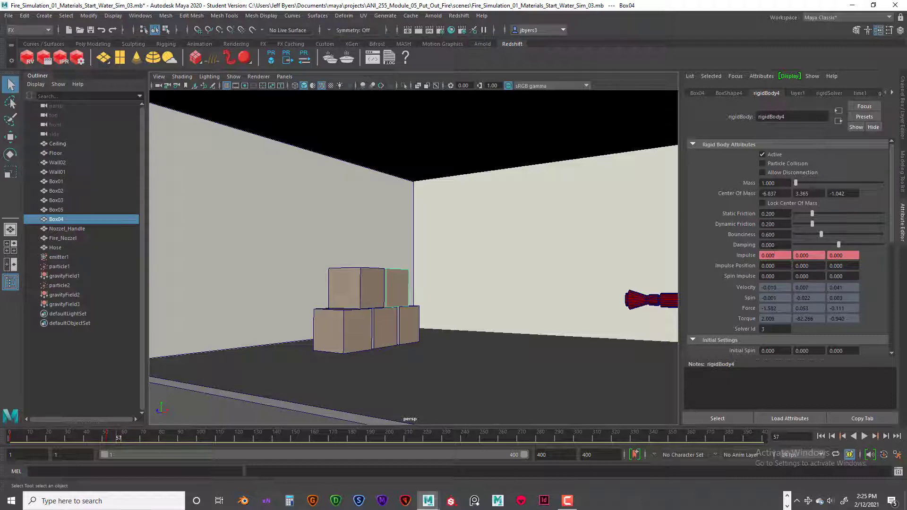
left_click(777, 256)
type("-0.280")
right_click(742, 255)
left_click(759, 268)
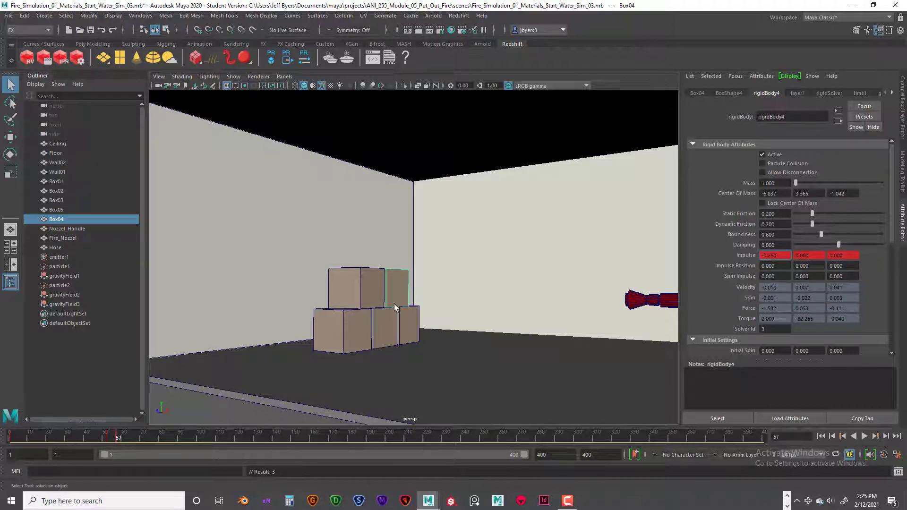
- Advance to Box05's key at frame 67, set Box04's X Impulse to 0 and key the Impulse
left_click(365, 288)
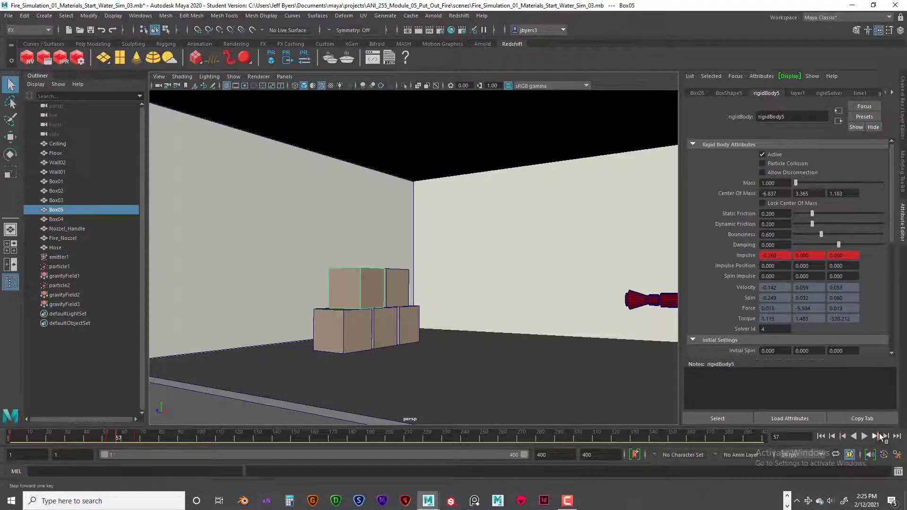
left_click(875, 437)
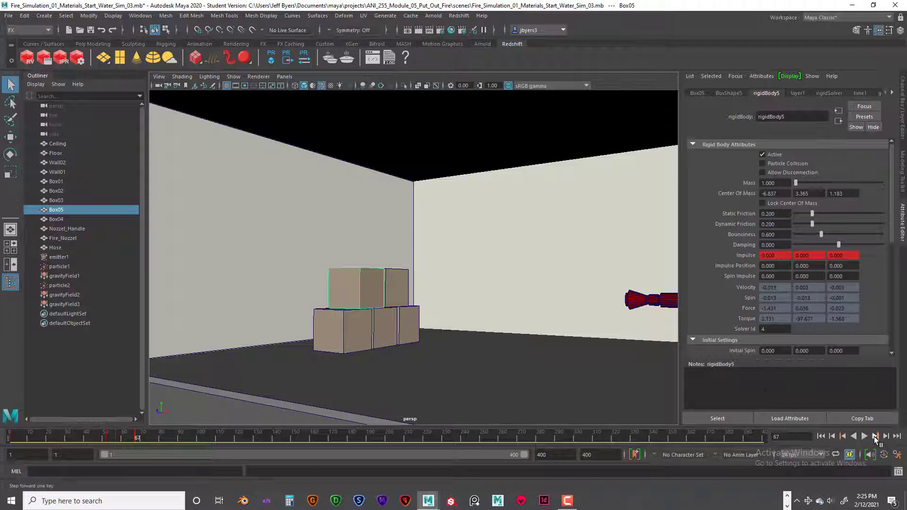
left_click(395, 283)
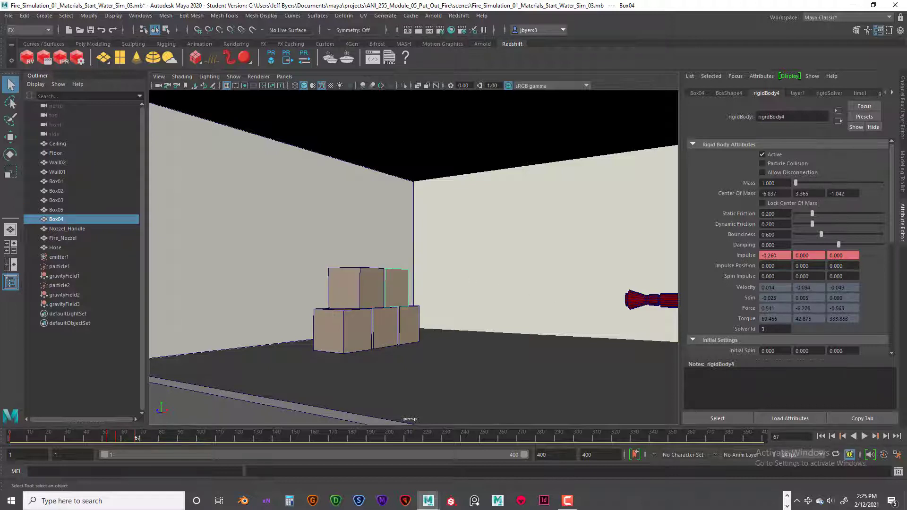
left_click(778, 255)
type("0")
key("Return")
right_click(745, 257)
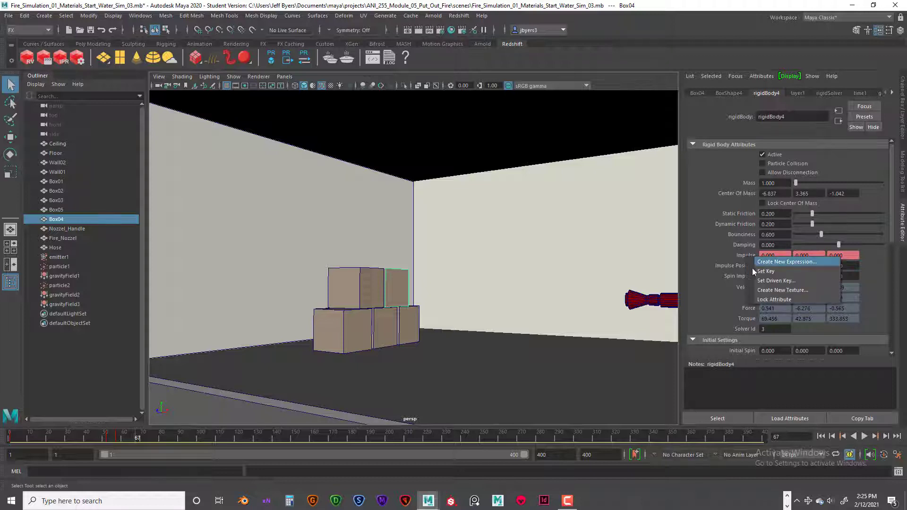
left_click(758, 272)
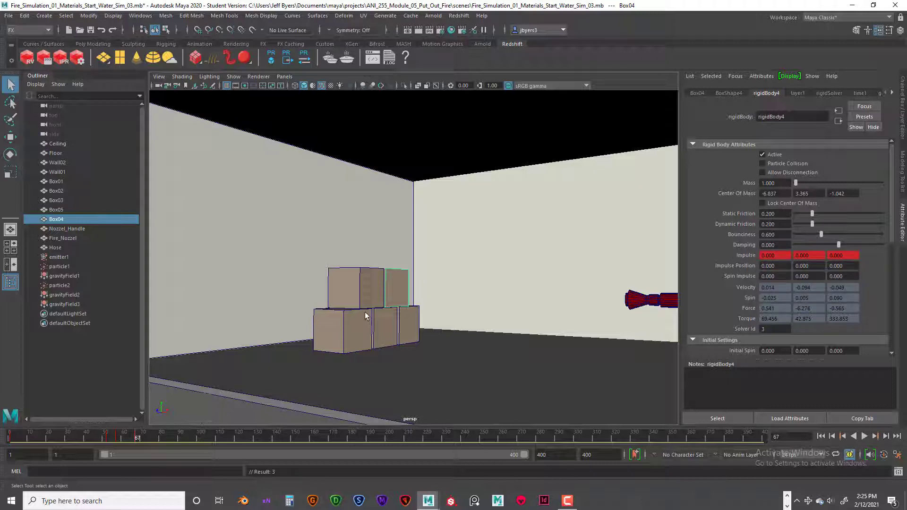
- Play the simulation twice from frame 1 to check how the water knocks Box04 and Box05 off the stack
left_click(376, 294)
left_click(396, 284)
left_click(359, 290)
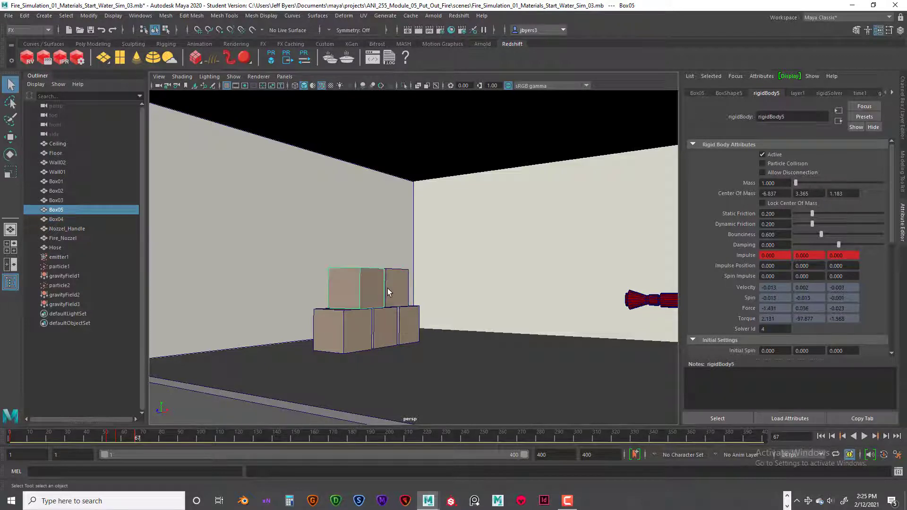
left_click(390, 289)
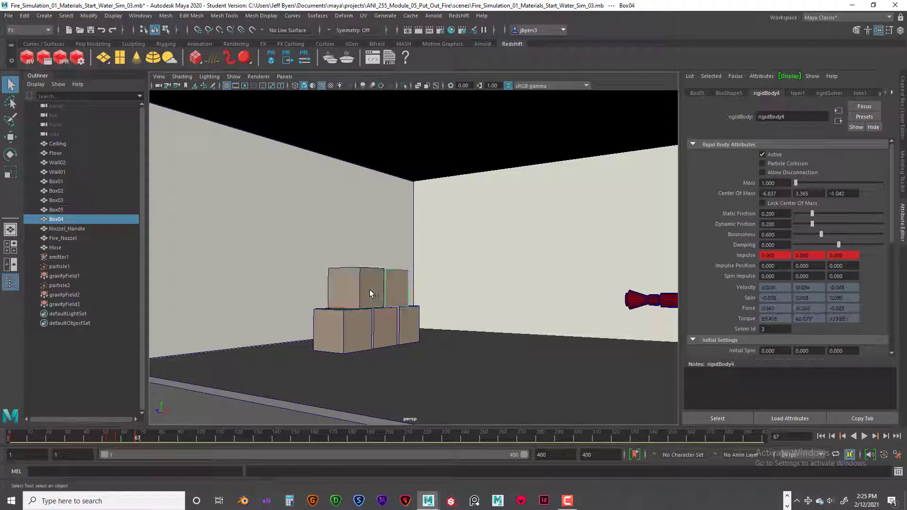
left_click(821, 436)
left_click(864, 436)
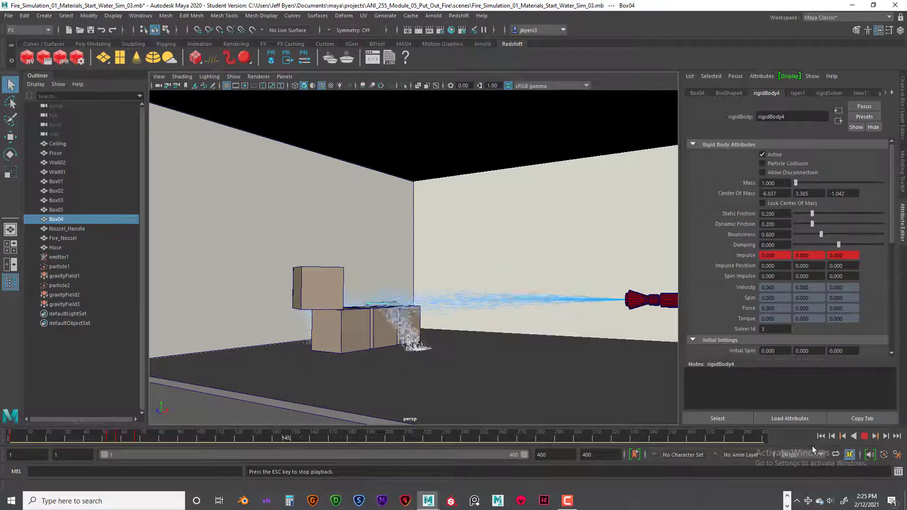
left_click(865, 436)
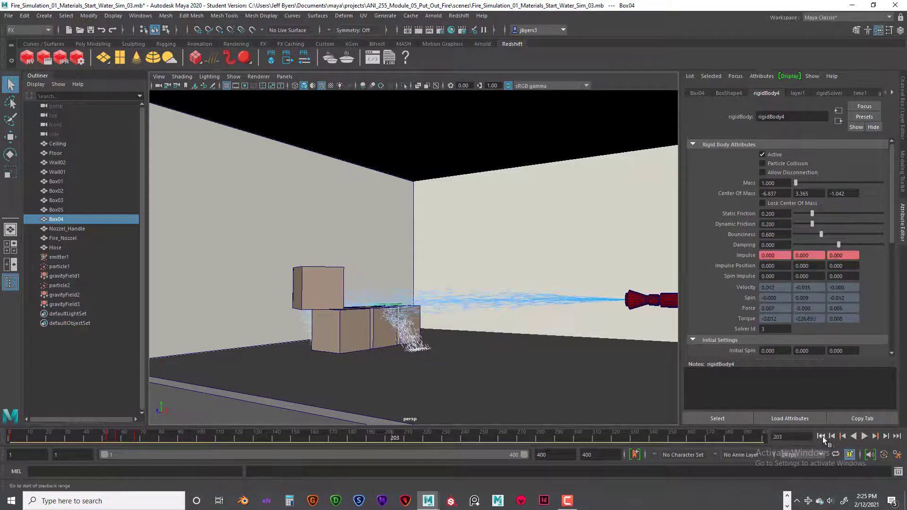
left_click(822, 436)
left_click(865, 436)
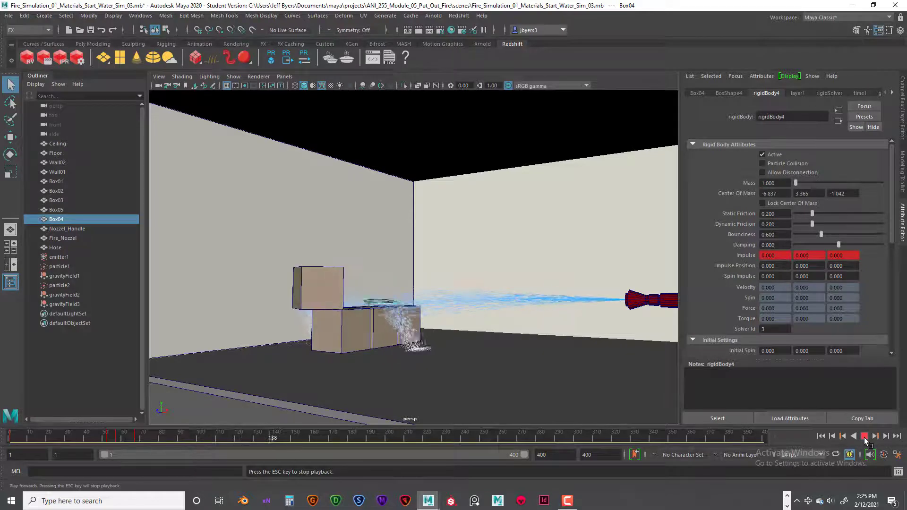
left_click(865, 435)
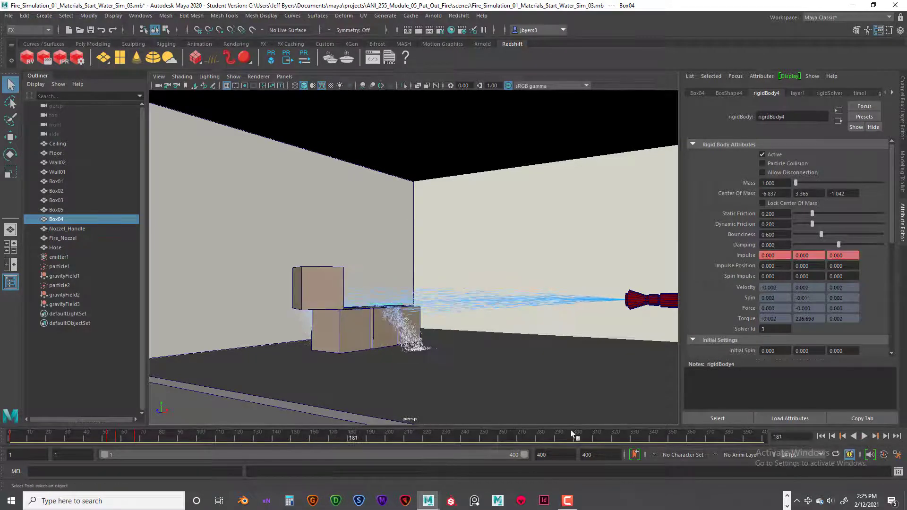
- Replay the simulation from frame 1, viewed from behind the hose nozzle, to check how the two upper boxes move
left_click(821, 436)
left_click_drag(515, 352, 463, 365, "alt")
left_click(866, 438)
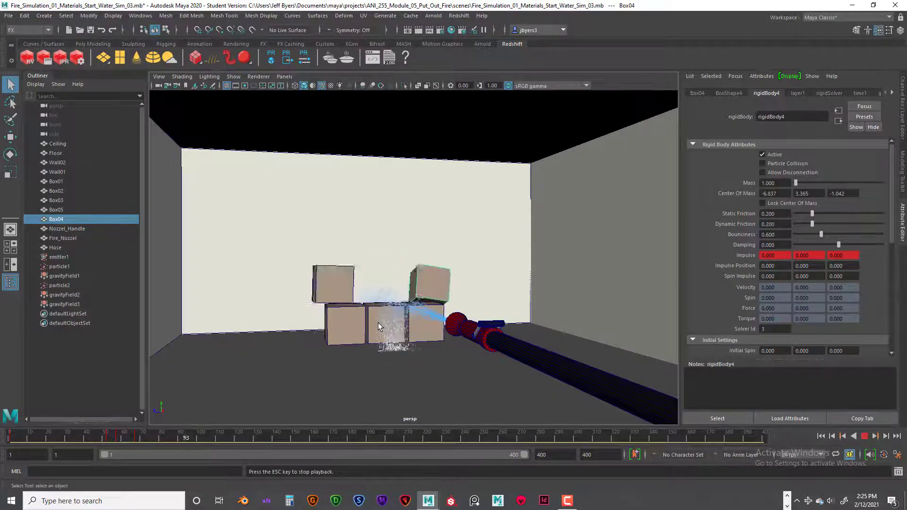
left_click(865, 437)
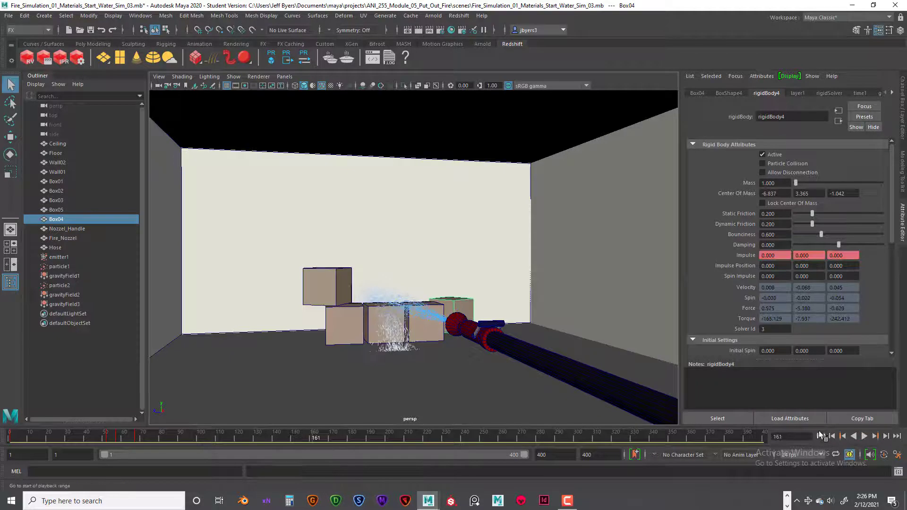
- Return to frame 1 and key the Impulse of Box02, the middle lower box, at 0
left_click(821, 436)
left_click_drag(501, 350, 464, 342, "alt")
scroll(465, 343, "up", 3)
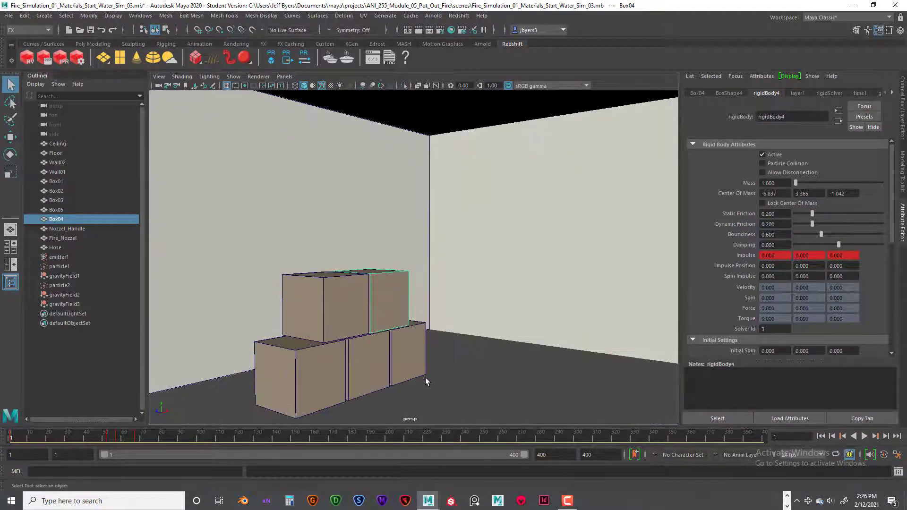
middle_click_drag(492, 342, 526, 320, "alt")
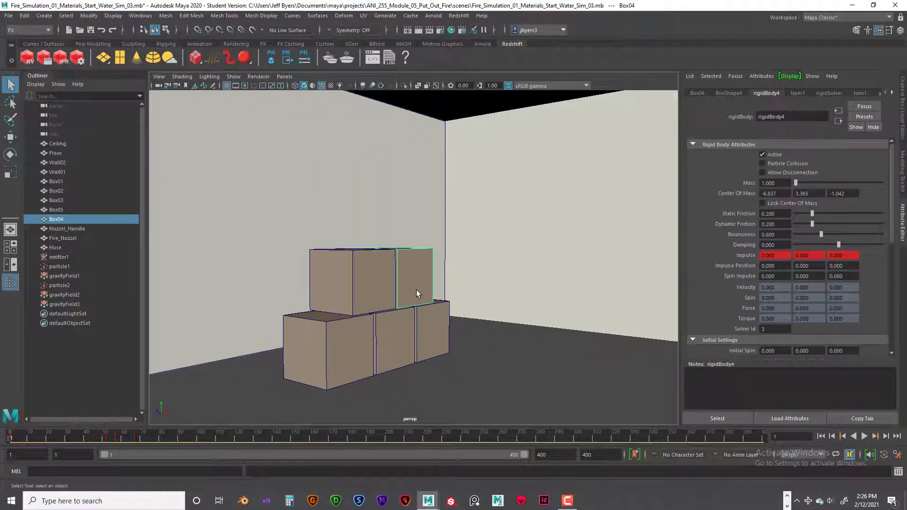
left_click(395, 353)
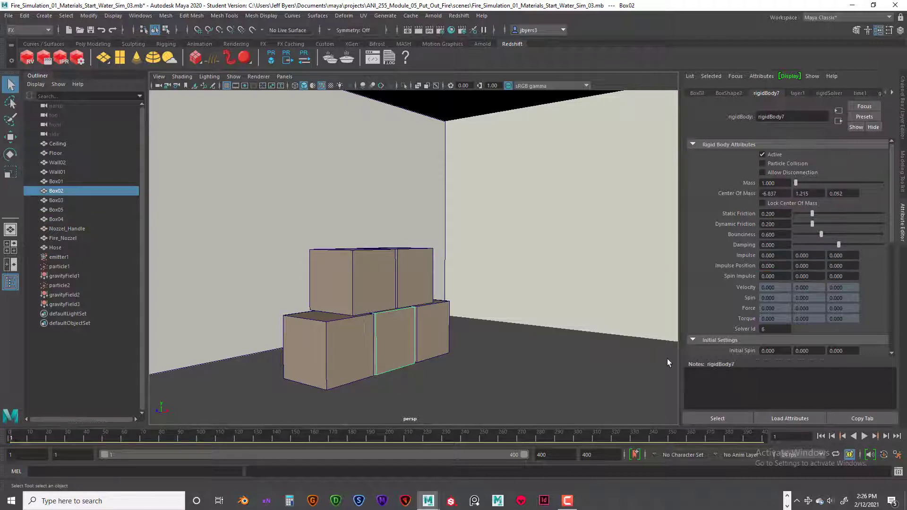
right_click(748, 255)
left_click(761, 272)
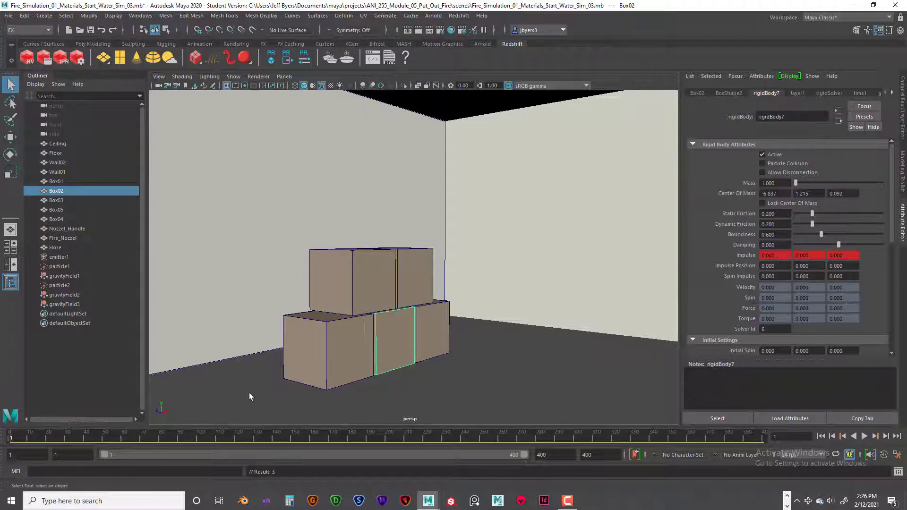
- Use Box05's keys to advance to frame 52, and key Box02's Impulse at 0 there
left_click(375, 297)
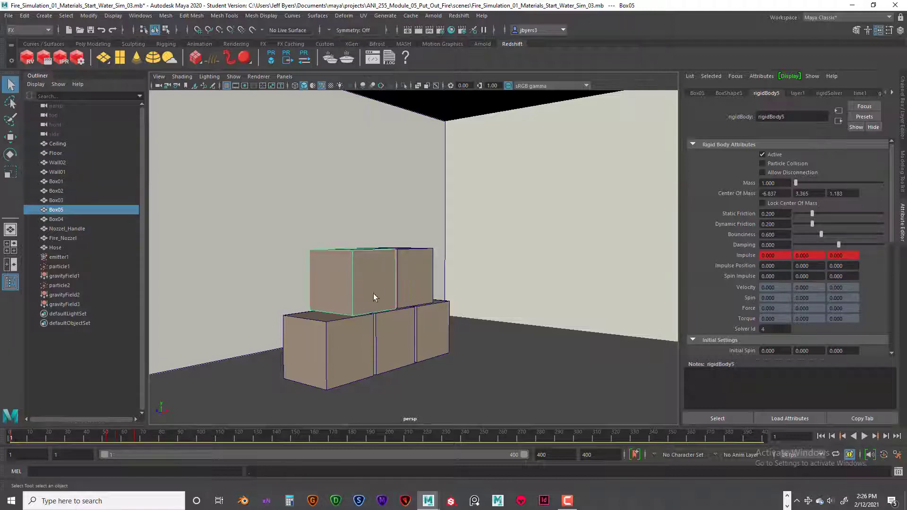
left_click(876, 436)
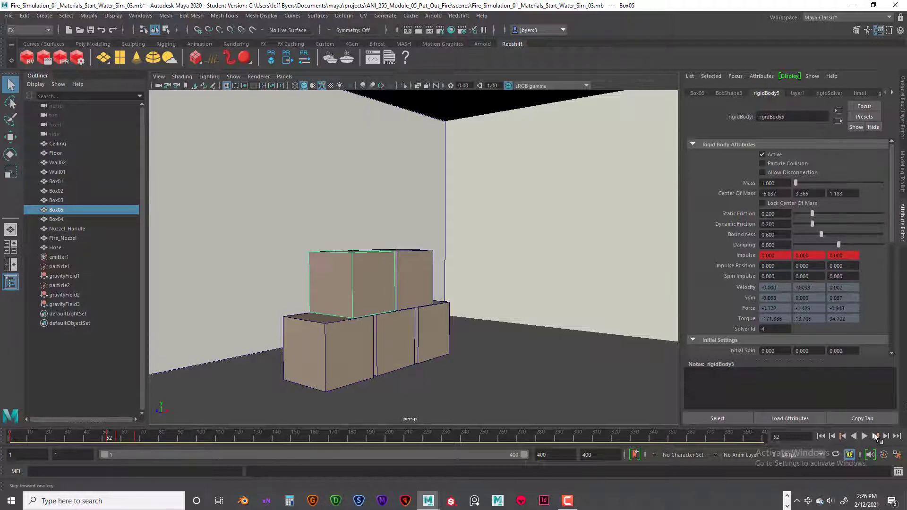
left_click(396, 331)
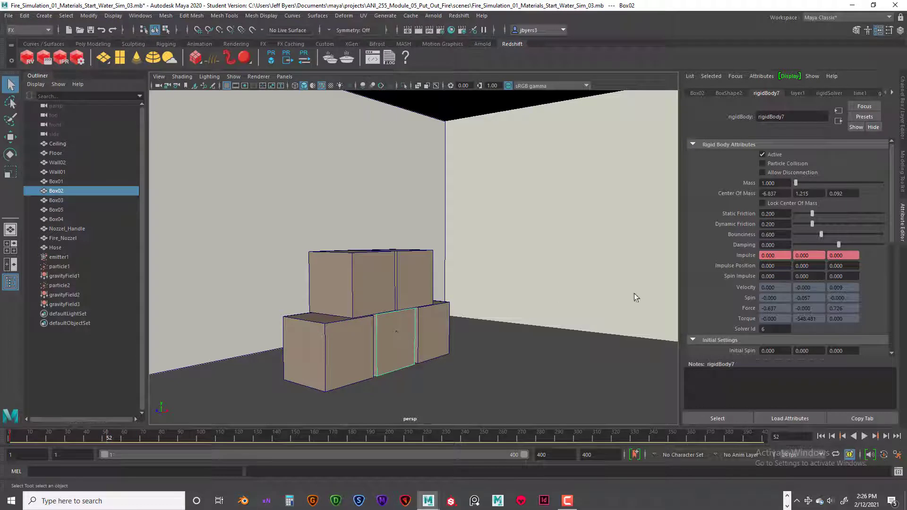
right_click(745, 257)
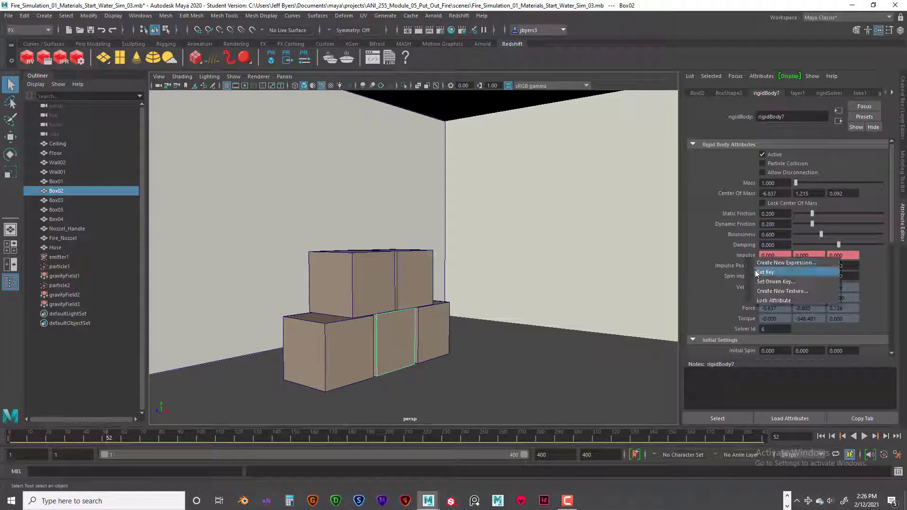
left_click(756, 270)
- Advance to Box05's key at frame 57, set a negative X Impulse on Box02 and key the Impulse
left_click(373, 275)
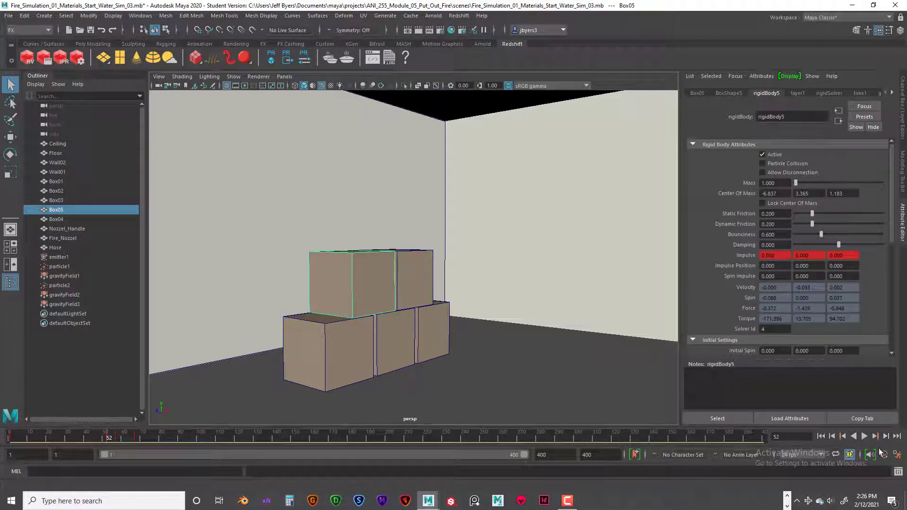
left_click(876, 436)
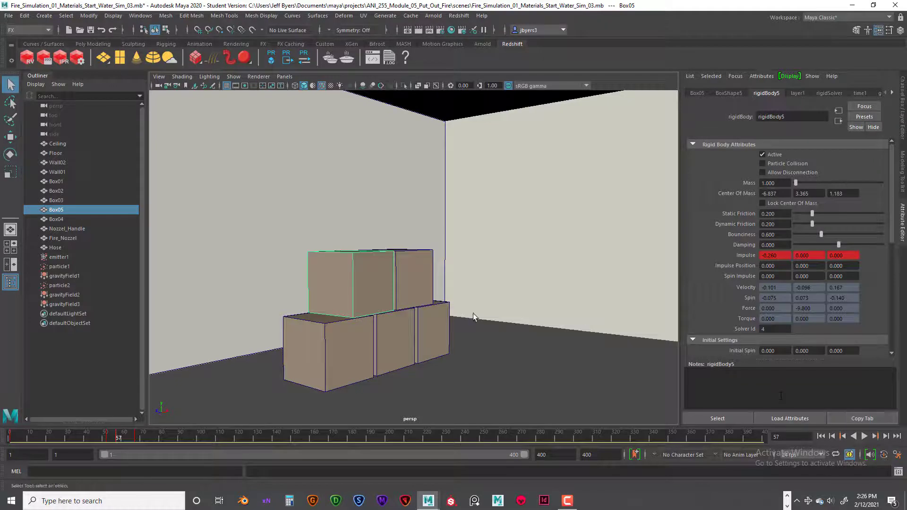
left_click(395, 330)
left_click(374, 286)
left_click(782, 256)
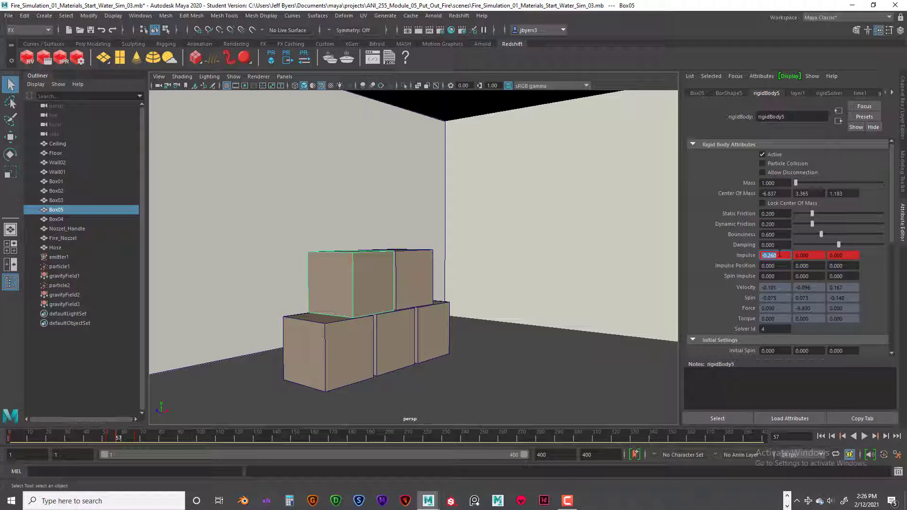
left_click(402, 330)
left_click(781, 256)
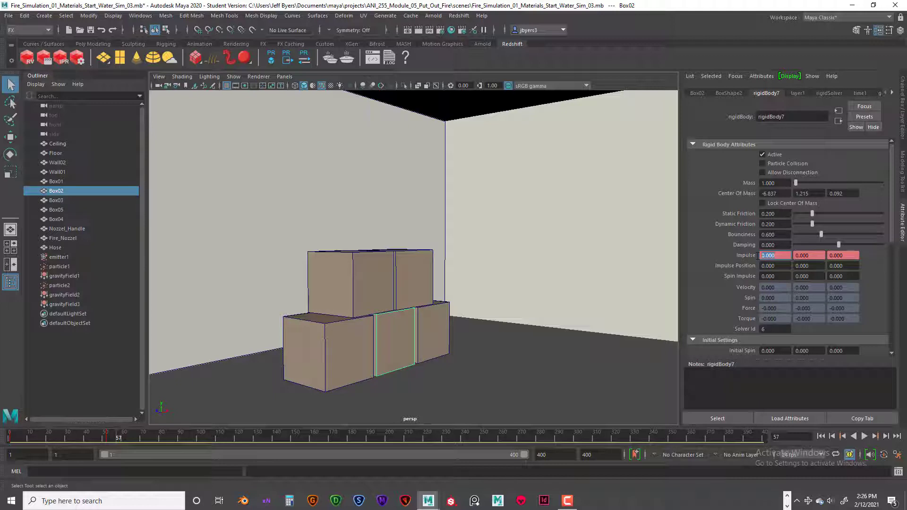
type("-0.2608")
right_click(746, 254)
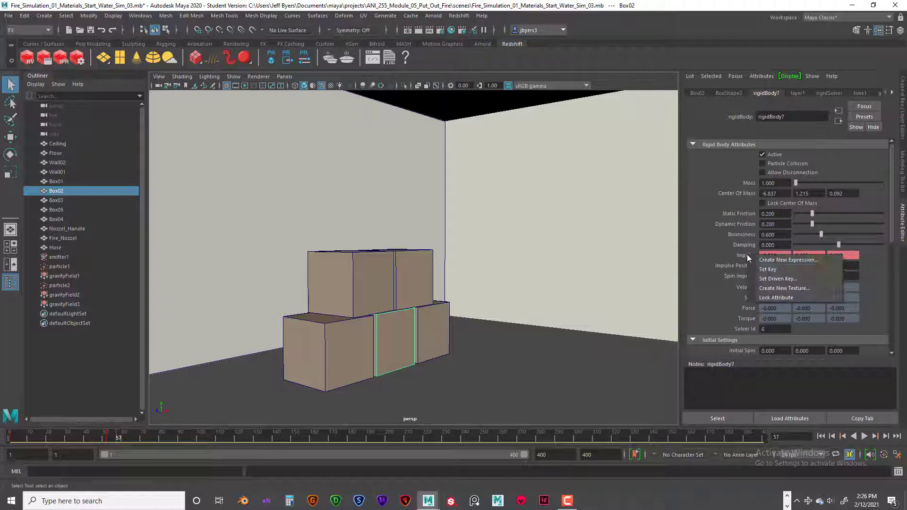
left_click(758, 268)
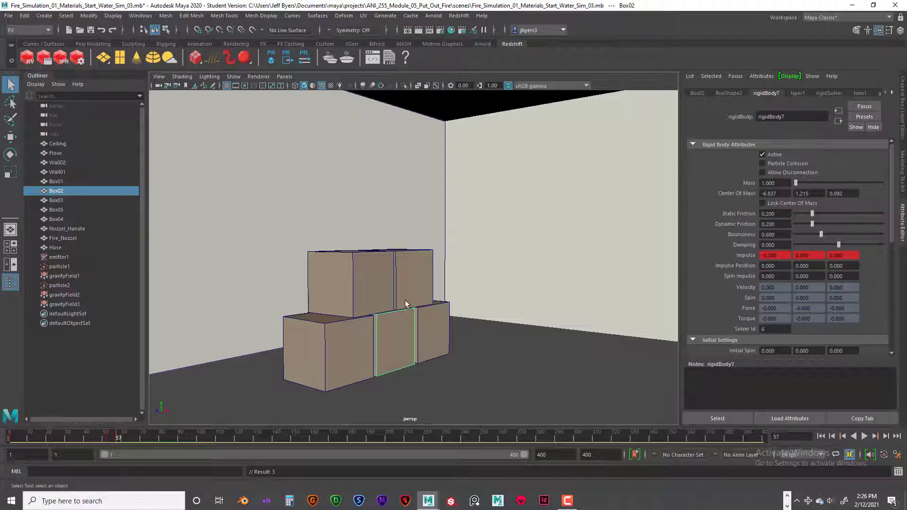
- Advance to Box05's key at frame 67, set Box02's X Impulse to 0 and key the Impulse
left_click(389, 289)
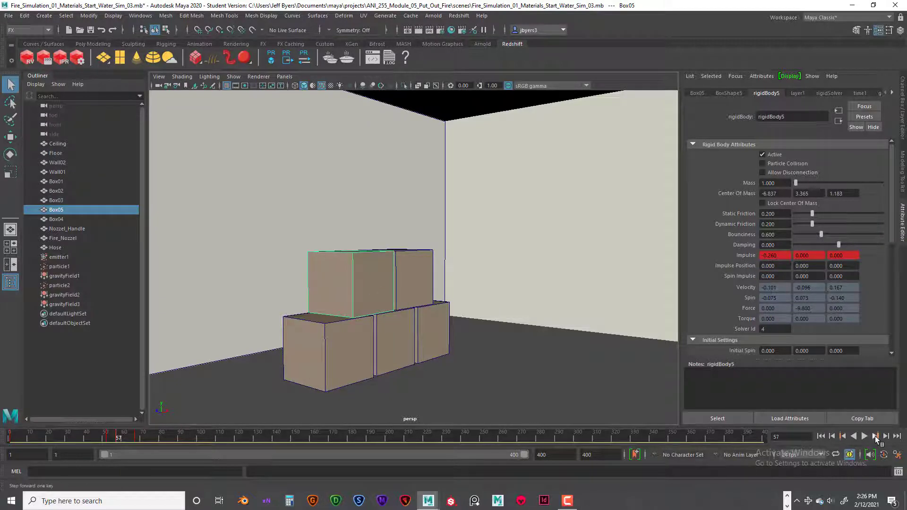
left_click(138, 437)
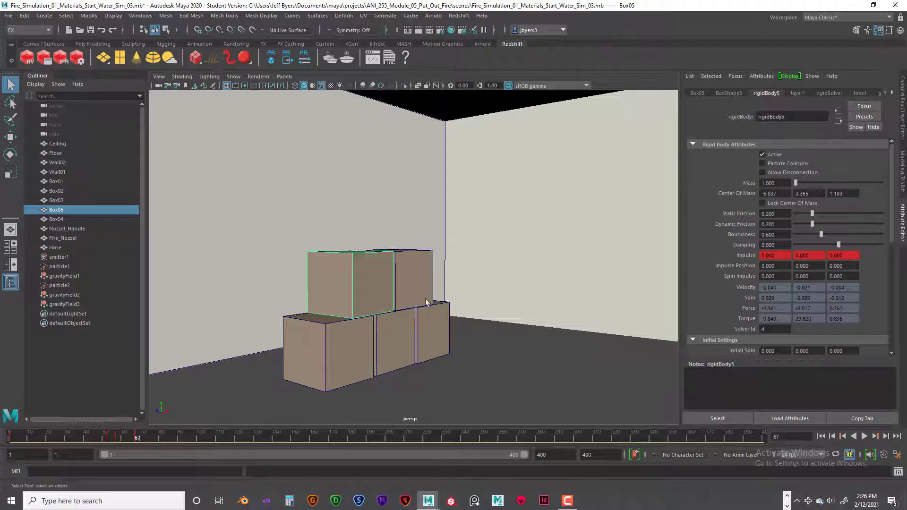
left_click(394, 333)
double_click(779, 256)
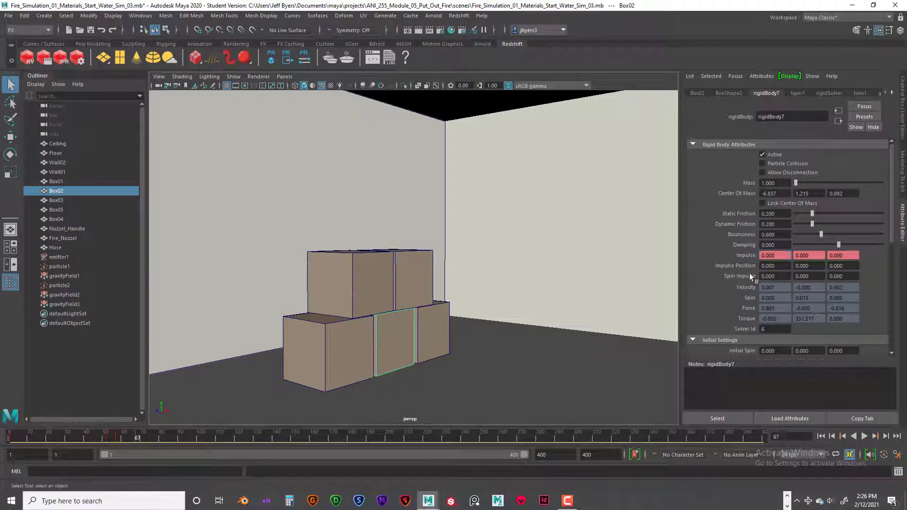
right_click(739, 256)
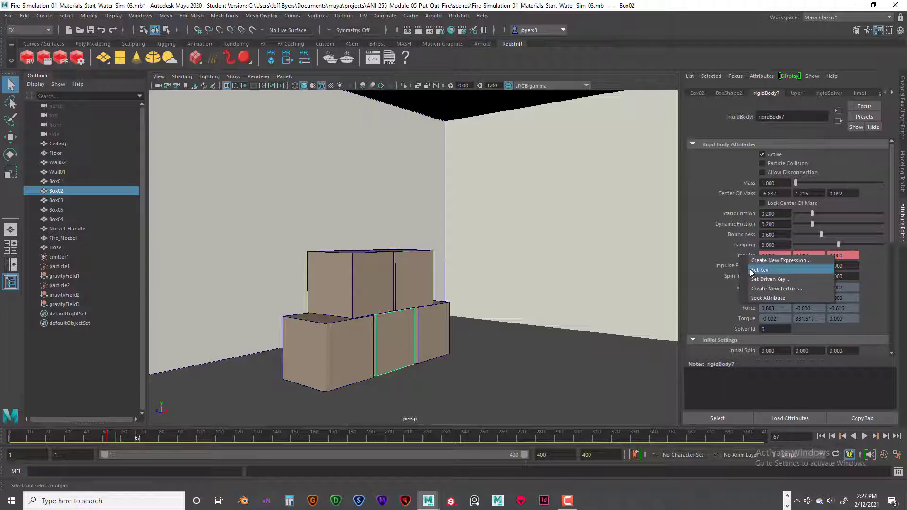
left_click(754, 260)
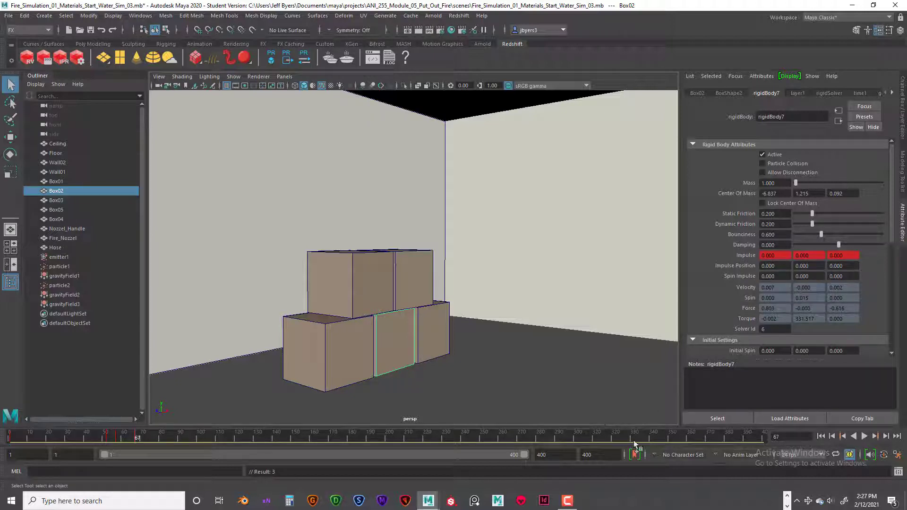
- Play the simulation from frame 1 to check how the water pushes Box02, and rewind it
left_click(820, 437)
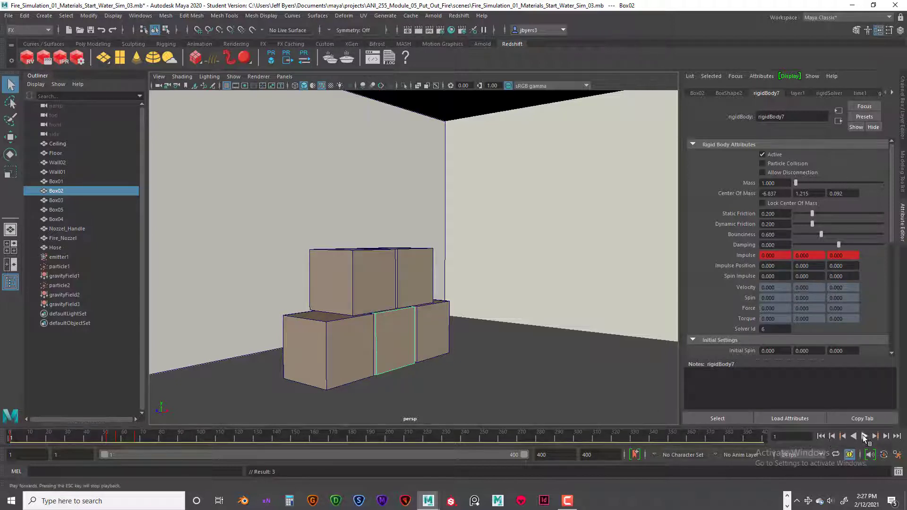
left_click(864, 437)
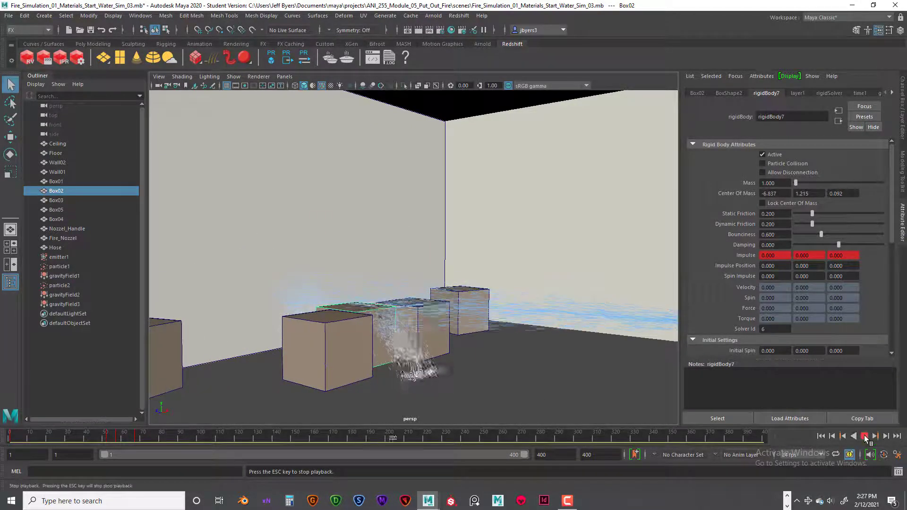
left_click(865, 436)
left_click(821, 436)
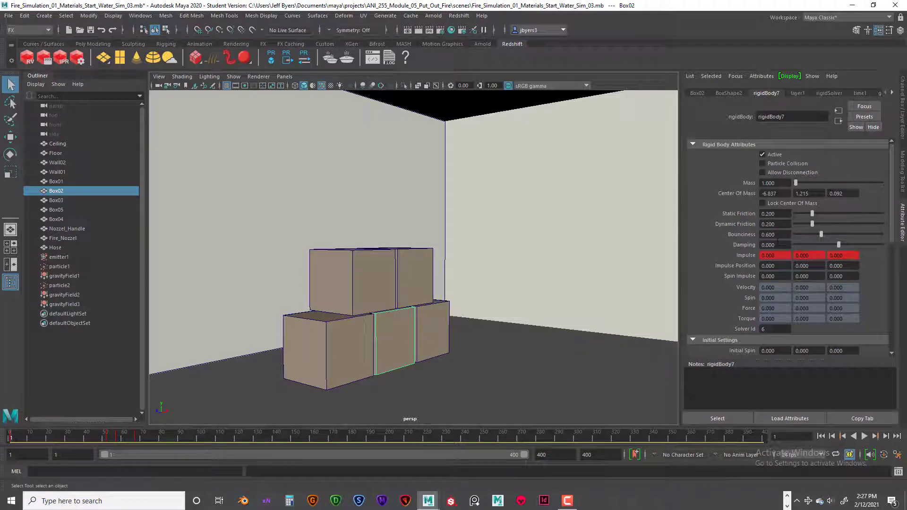
- Change Box02's X Impulse at frame 57 and key the new value
left_click(866, 436)
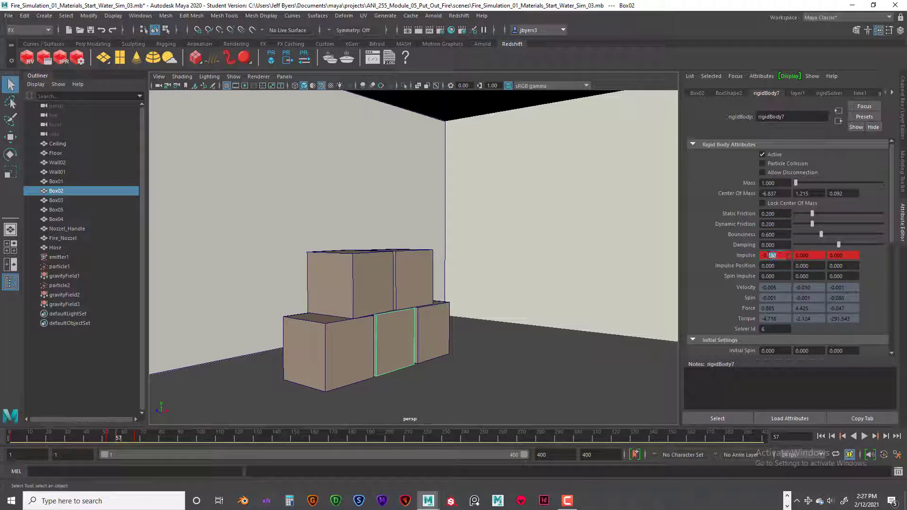
right_click(761, 255)
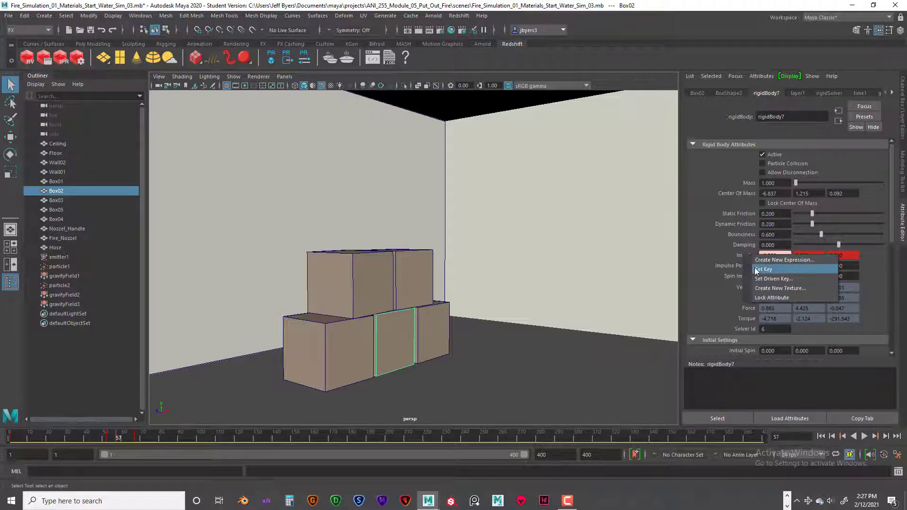
left_click(756, 269)
- Replay the simulation from frame 1 to check the effect of Box02's revised Impulse, and return to the start
left_click(821, 436)
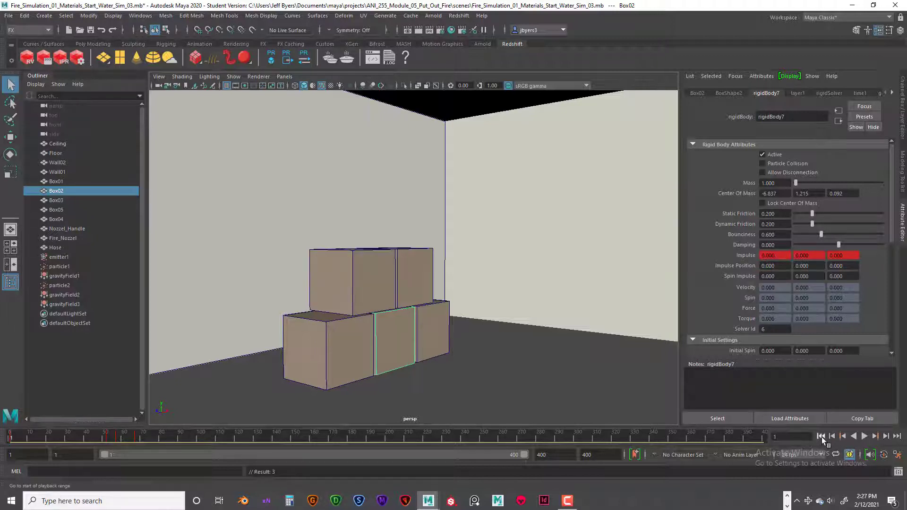
left_click(864, 436)
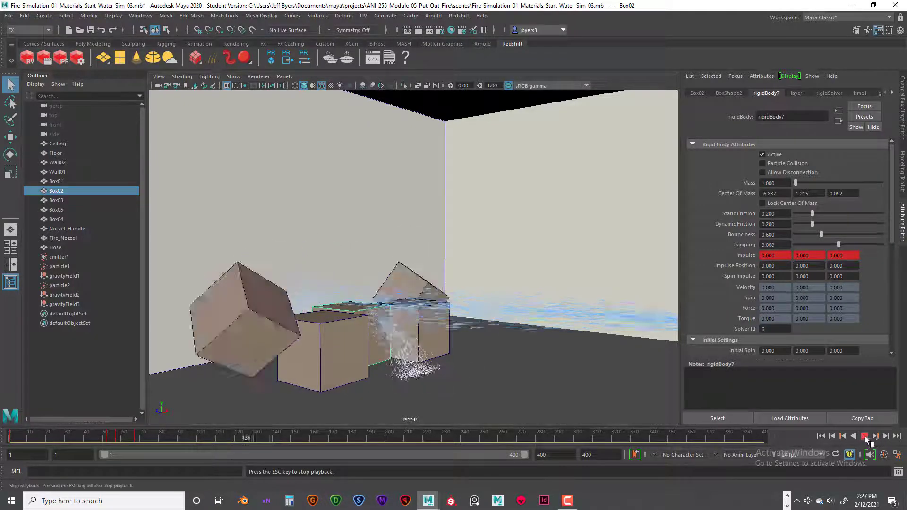
left_click(864, 436)
left_click(821, 436)
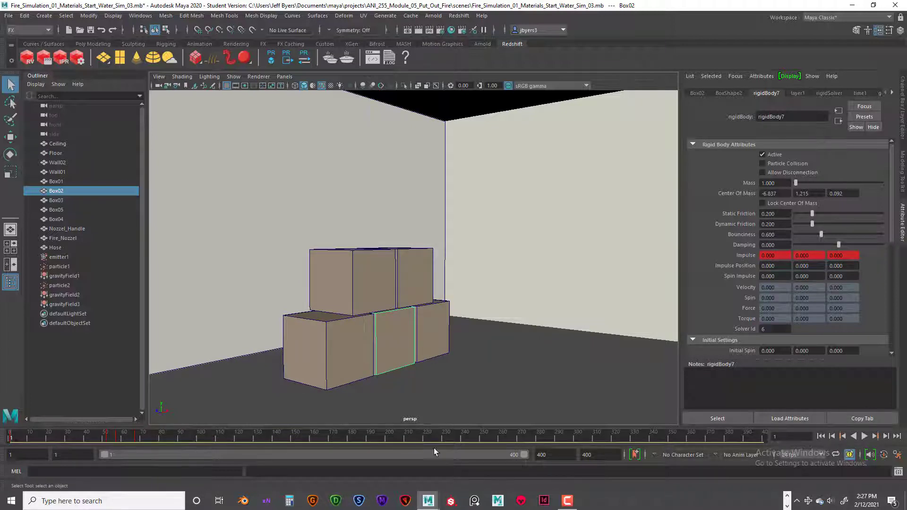
- Set Box02's X Impulse to -0.4 at frame 57 and key the Impulse
left_click(887, 437)
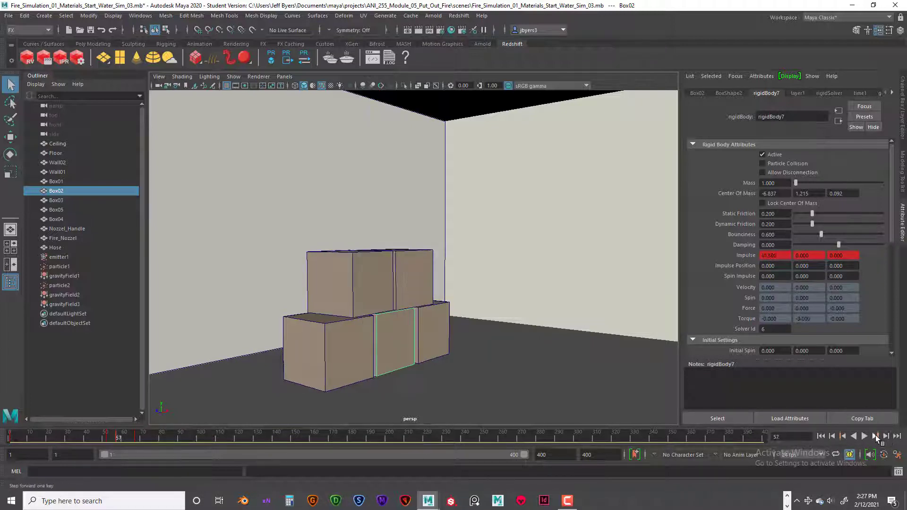
left_click(771, 256)
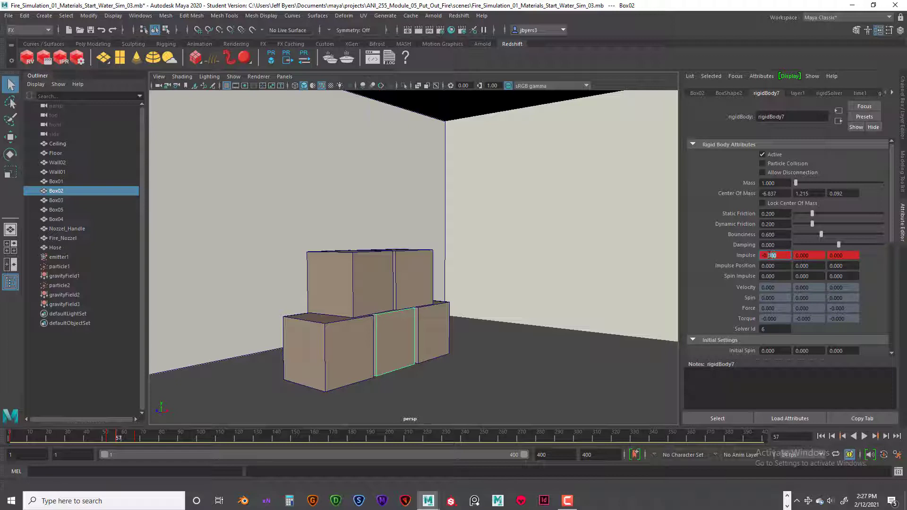
type("-0.4")
key("Return")
right_click(742, 255)
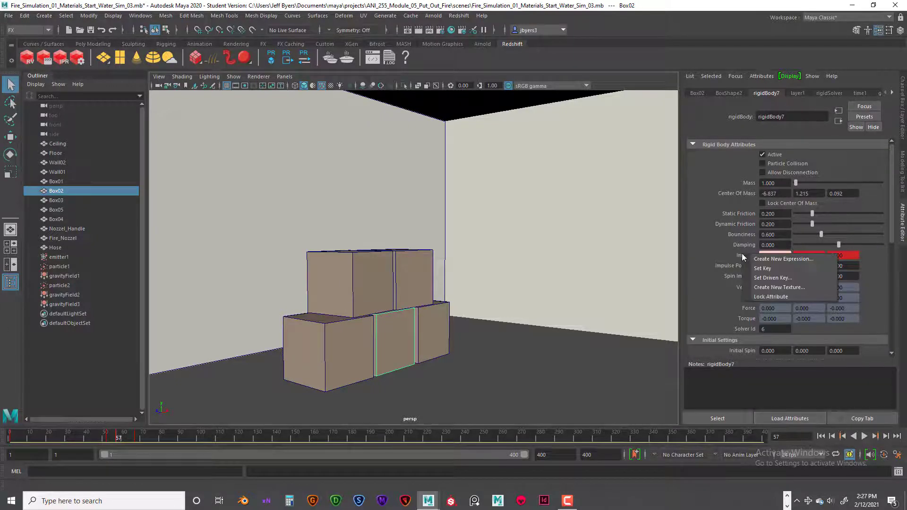
left_click(784, 268)
- Replay the simulation from frame 1 several times to check how Box02's -0.4 Impulse moves the stack, ending back at the start
left_click(821, 436)
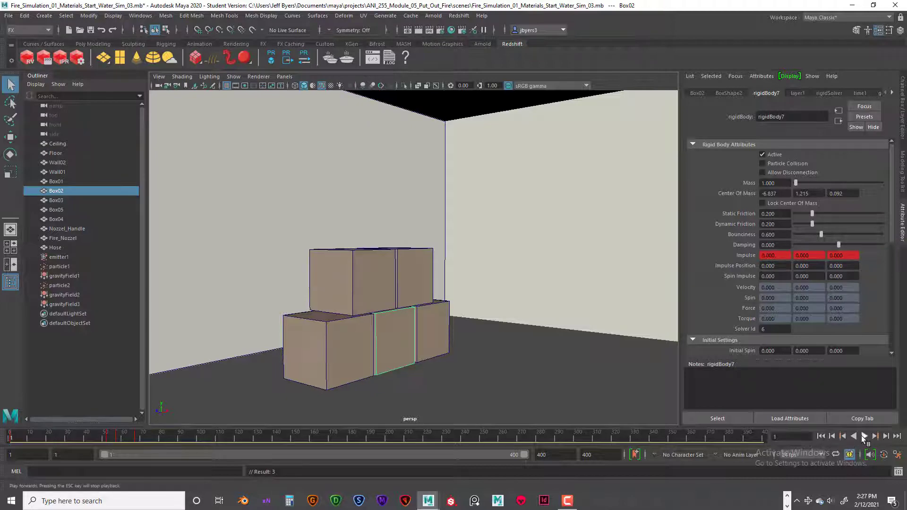
left_click(865, 436)
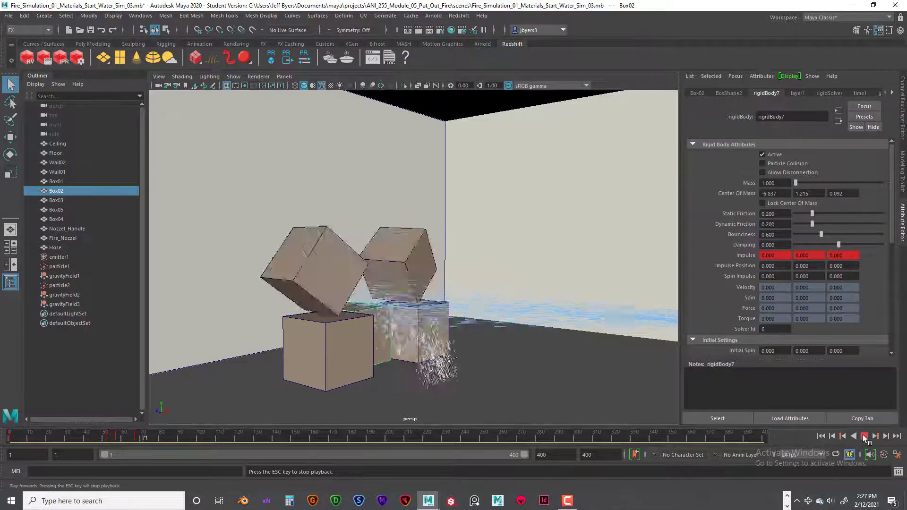
left_click(865, 436)
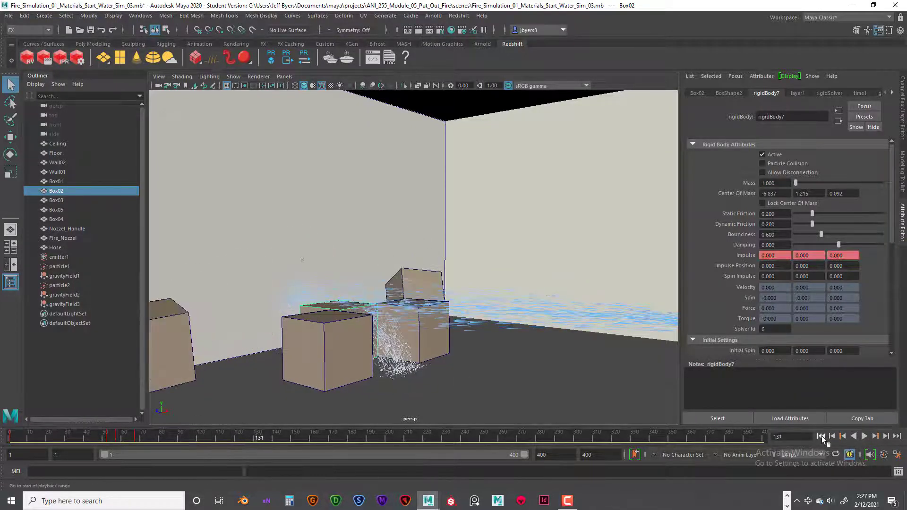
left_click(821, 436)
left_click(864, 436)
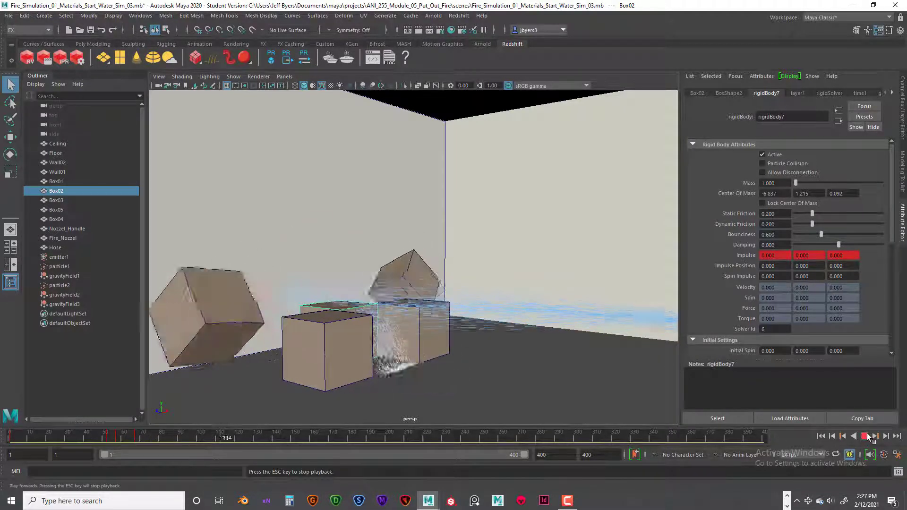
left_click(865, 436)
left_click(864, 437)
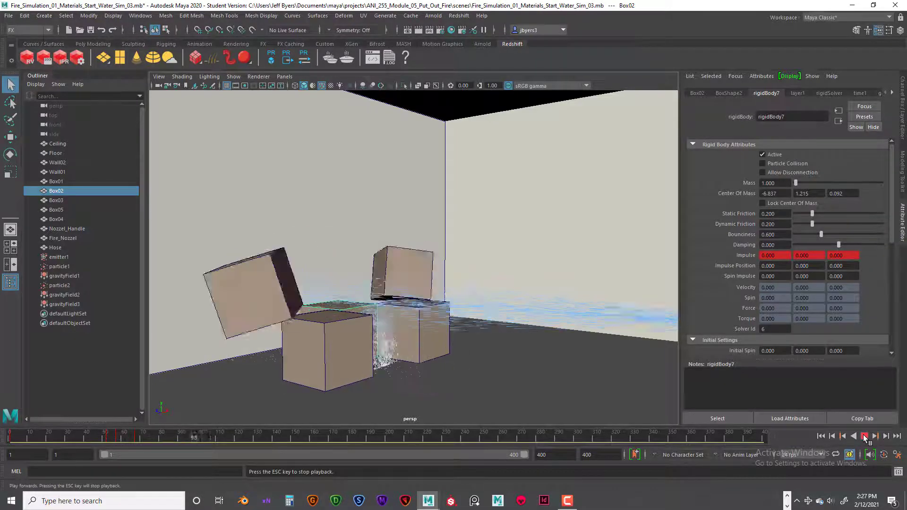
left_click(865, 437)
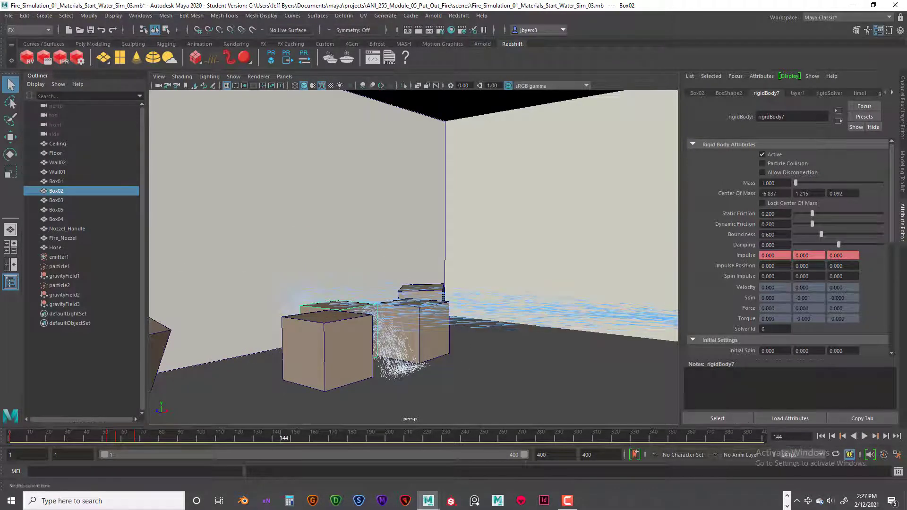
left_click(821, 437)
left_click(865, 437)
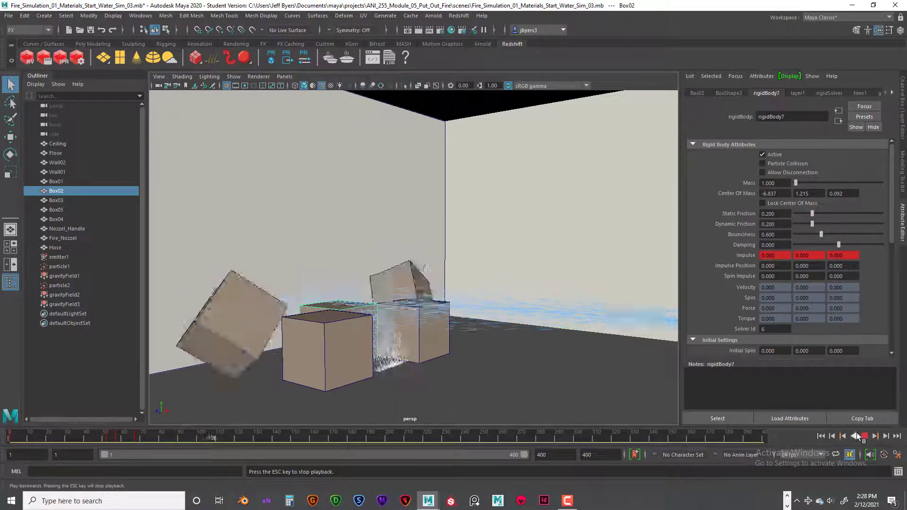
left_click(859, 437)
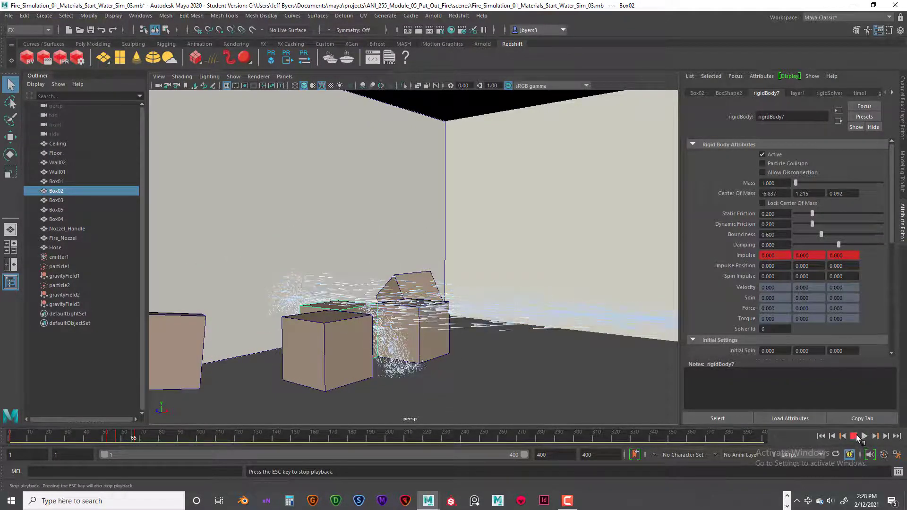
left_click(855, 437)
left_click(821, 437)
left_click(864, 437)
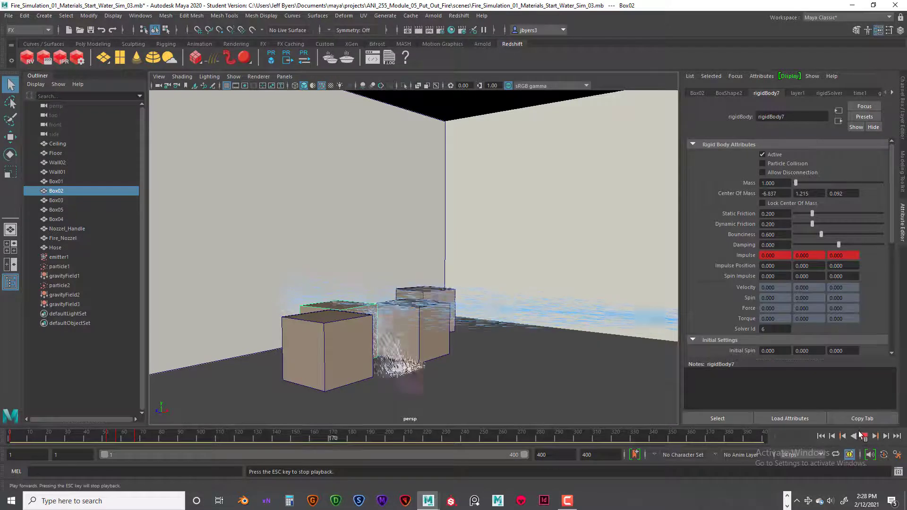
left_click(865, 436)
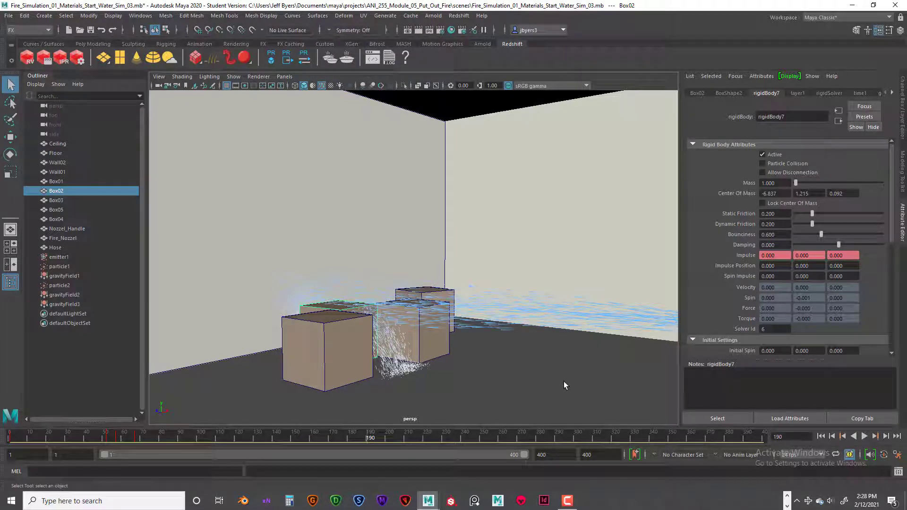
left_click(822, 437)
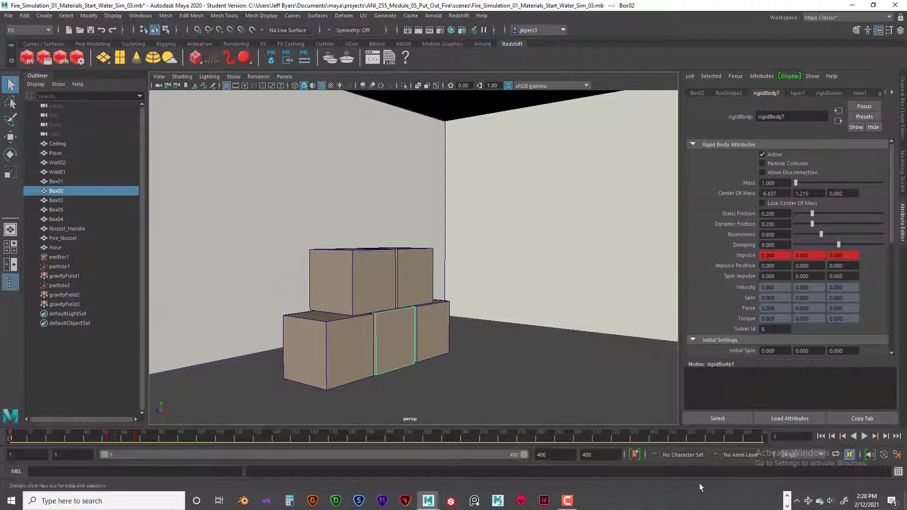
- Advance to frame 57, set Box02's X Impulse to -0.5 and key the Impulse
left_click(874, 436)
left_click(875, 437)
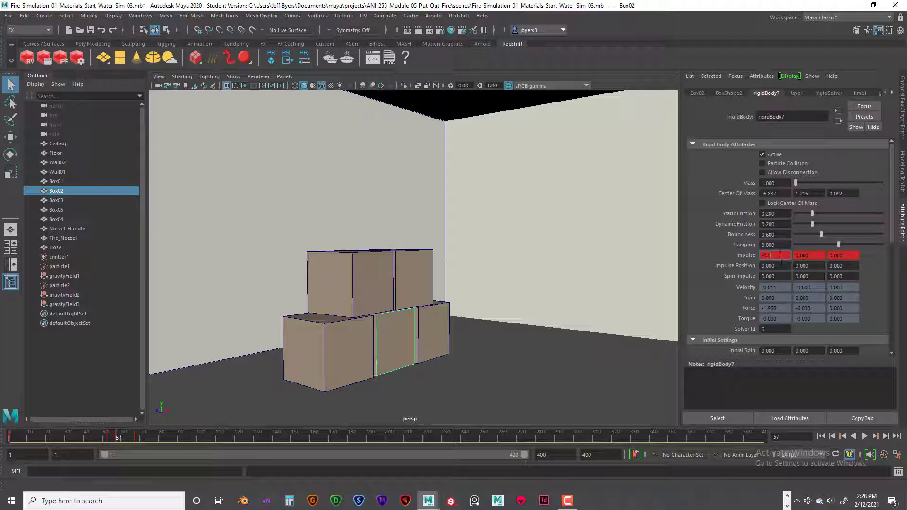
key("Return")
right_click(747, 252)
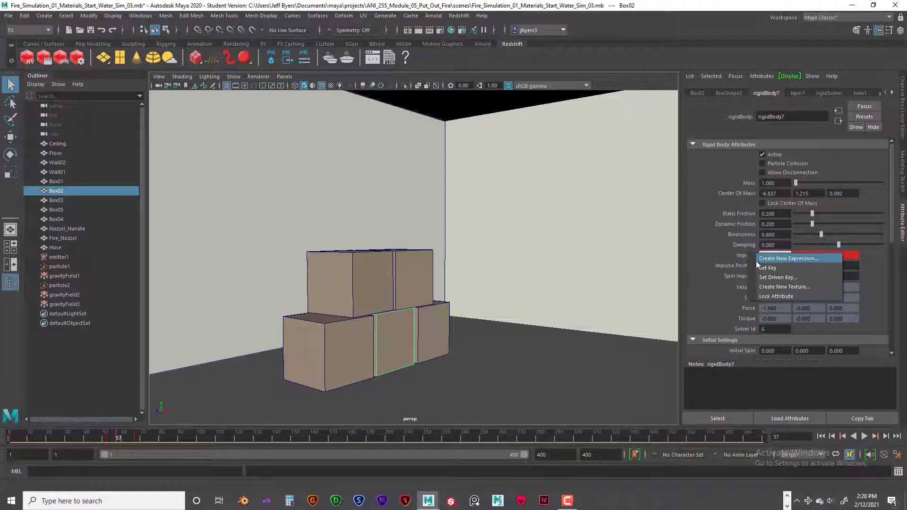
left_click(770, 282)
- Play the simulation from frame 1 to check the effect of Box02's -0.5 Impulse
left_click(821, 437)
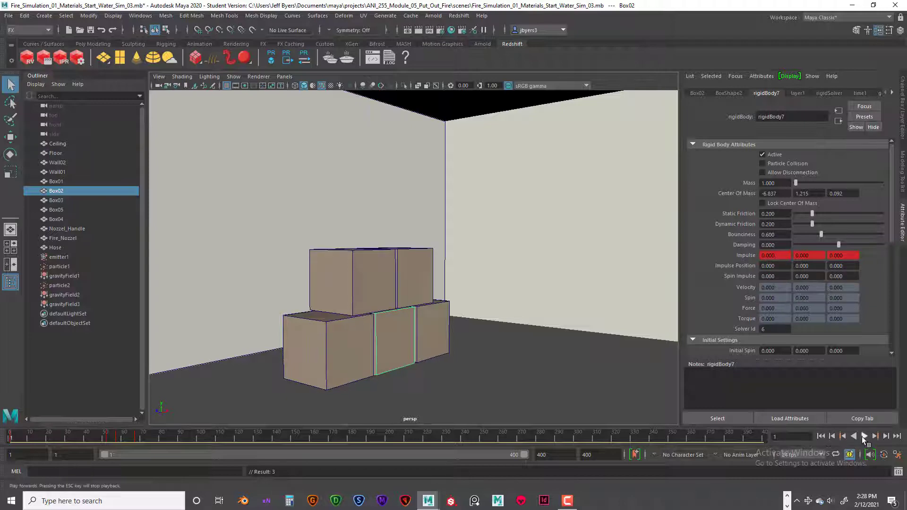
left_click(864, 436)
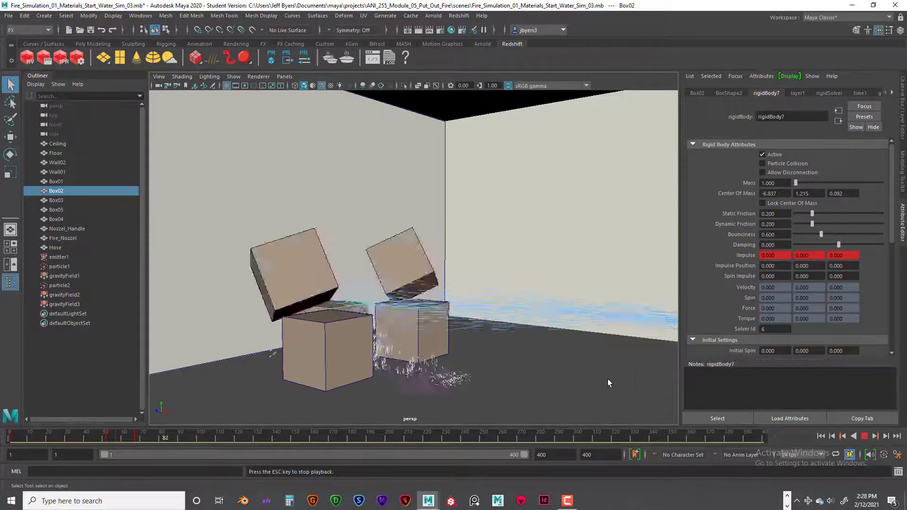
left_click(866, 436)
- View the room from the side and replay the simulation several times to examine how the boxes fall, ending at frame 1
mouse_move(524, 348)
left_mouse_down("alt")
mouse_move(478, 328)
mouse_move(533, 345)
mouse_move(508, 348)
left_mouse_up("alt")
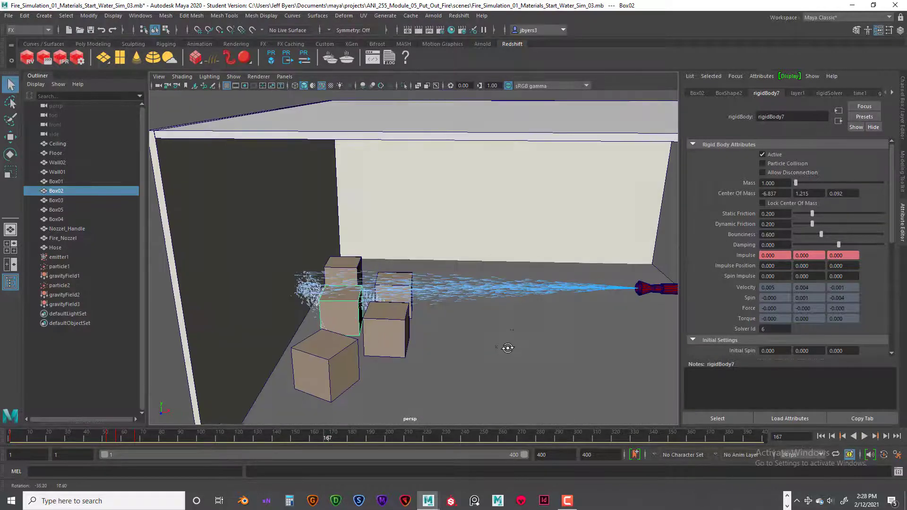
left_click(823, 436)
left_click(866, 436)
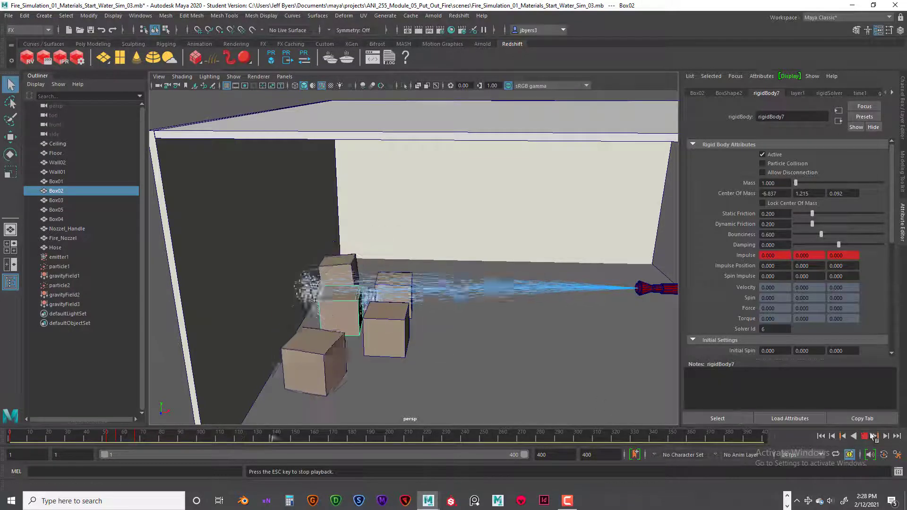
key("Escape")
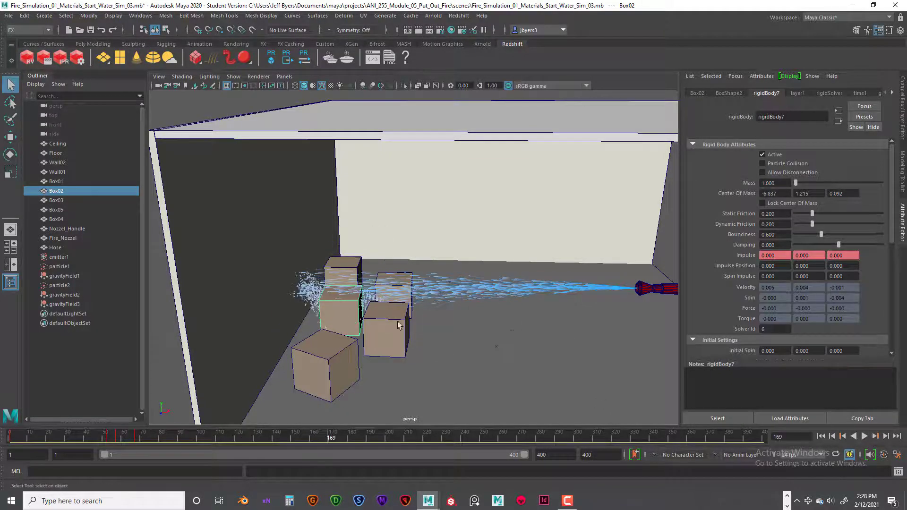
left_click(821, 436)
left_click(866, 437)
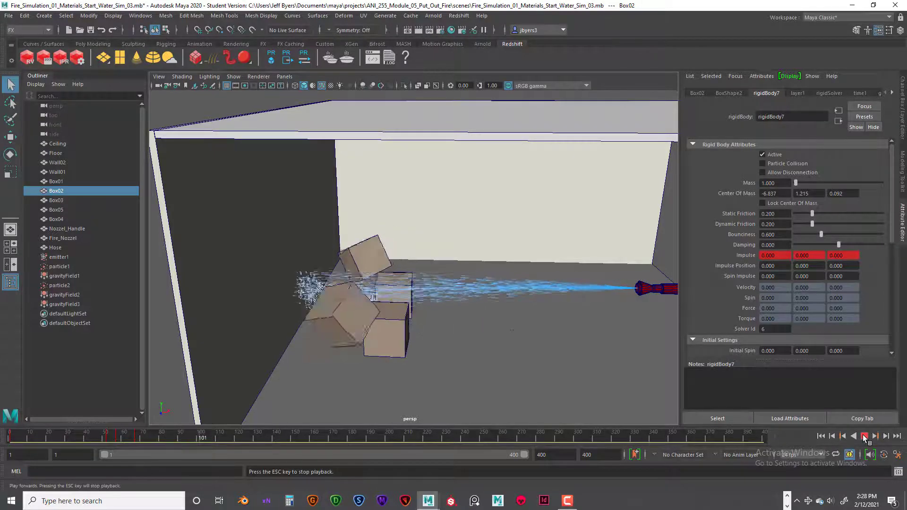
left_click(864, 437)
left_click(822, 436)
left_click(865, 436)
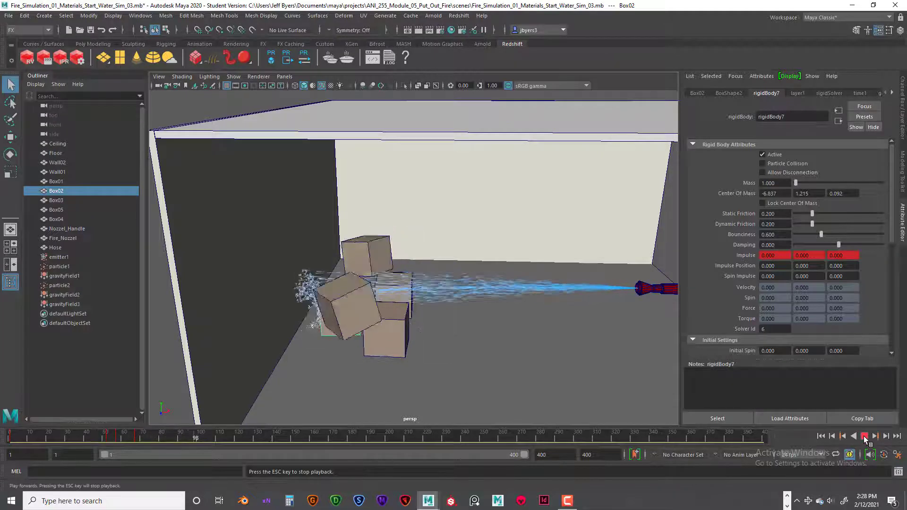
left_click(864, 437)
left_click(822, 436)
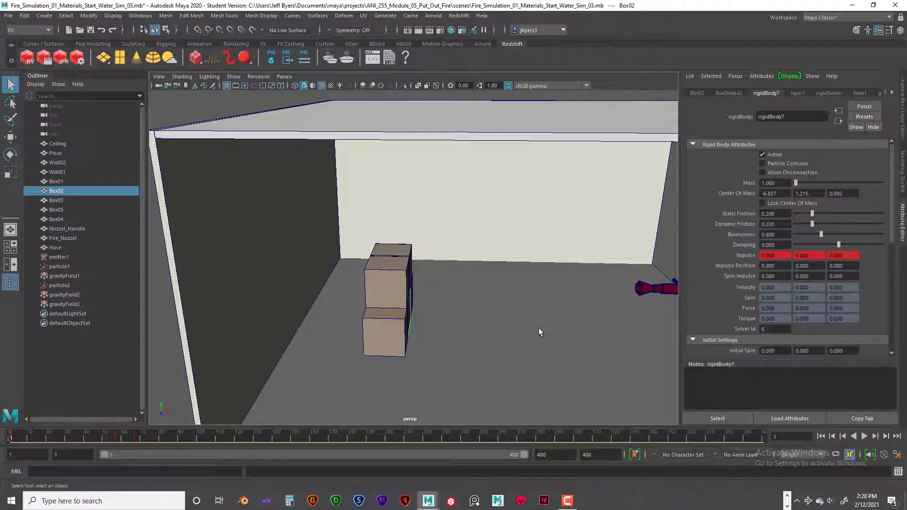
- Try setting Box02's X Impulse to -1 at frame 57, and return to the start
left_click_drag(539, 328, 677, 403, "alt")
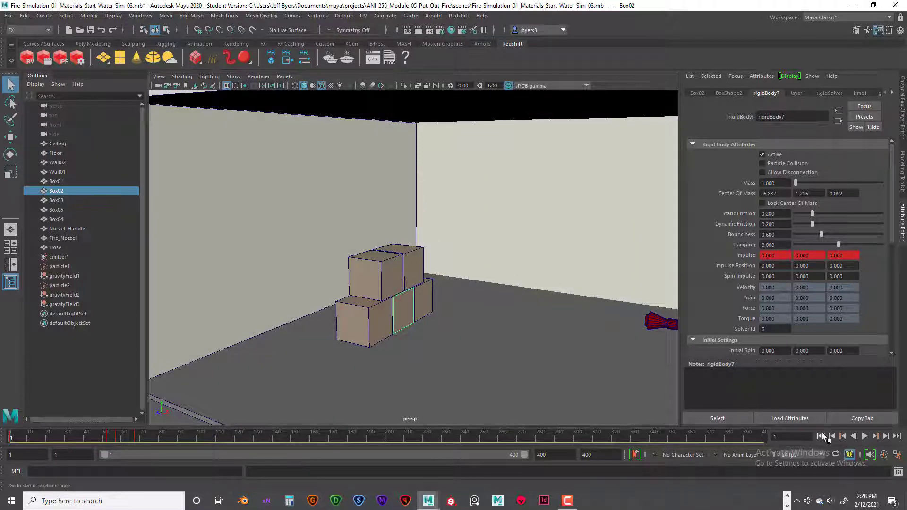
left_click(875, 437)
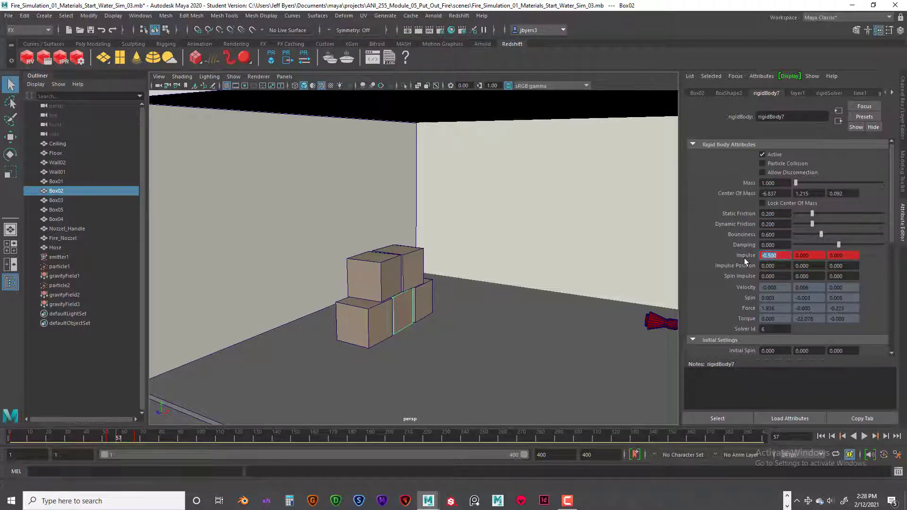
type("-1")
key("Return")
left_click(821, 439)
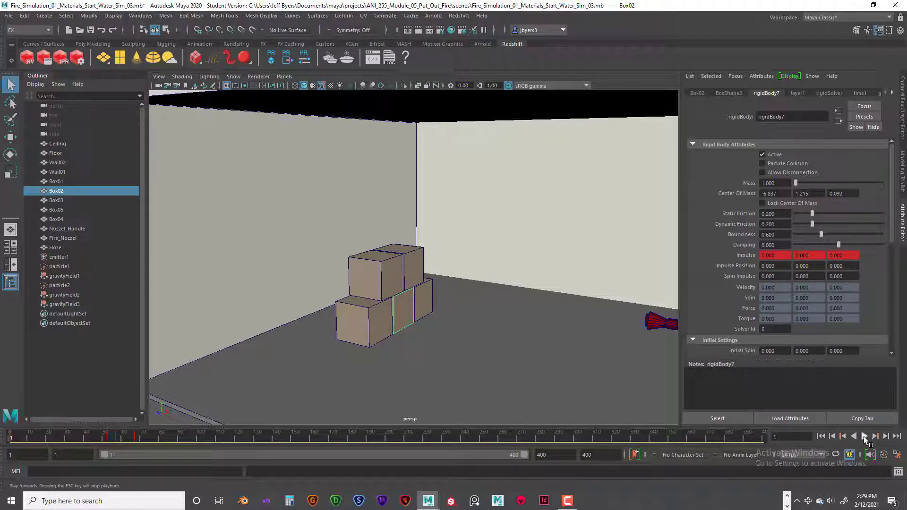
- Retry the X Impulse change on Box02 at frame 57, play the simulation to check it, and rewind
left_click(874, 438)
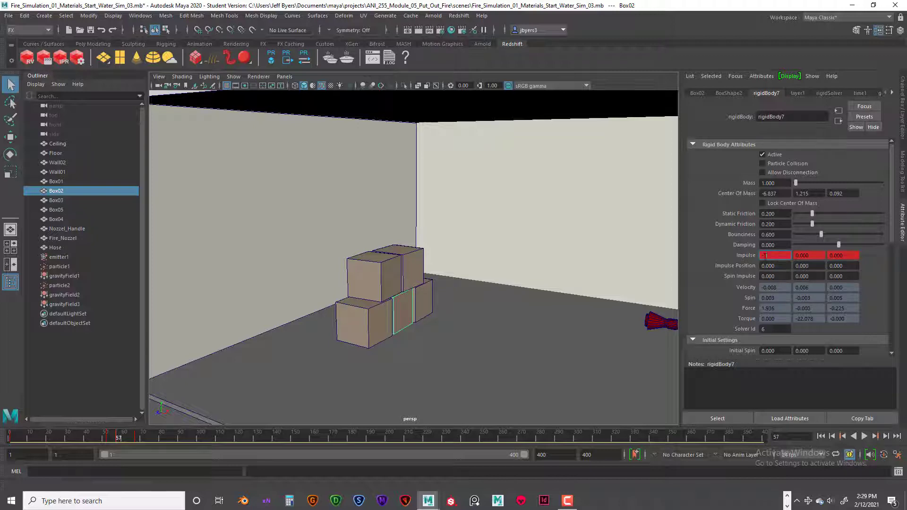
key("Return")
left_click(860, 437)
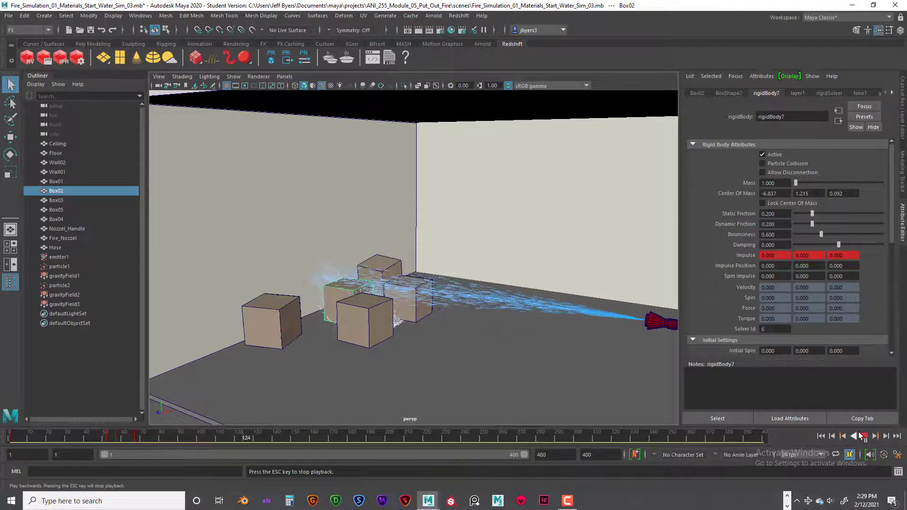
left_click(865, 436)
left_click(822, 437)
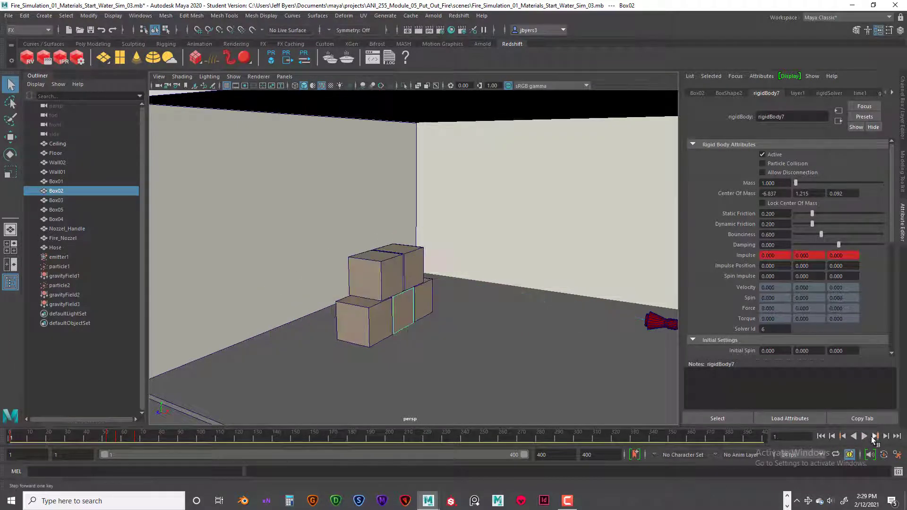
- Advance to frame 57, set Box02's X Impulse to -1 and key the Impulse
left_click(876, 437)
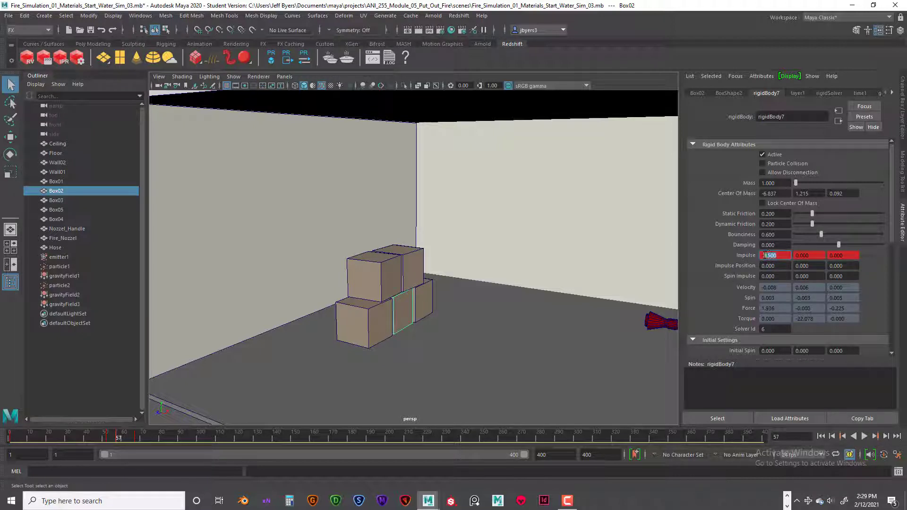
key("Return")
right_click(750, 254)
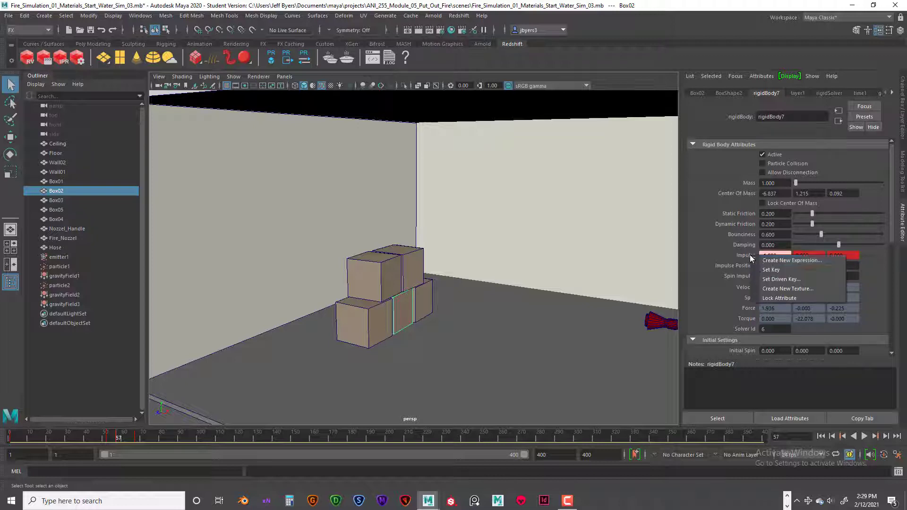
left_click(804, 269)
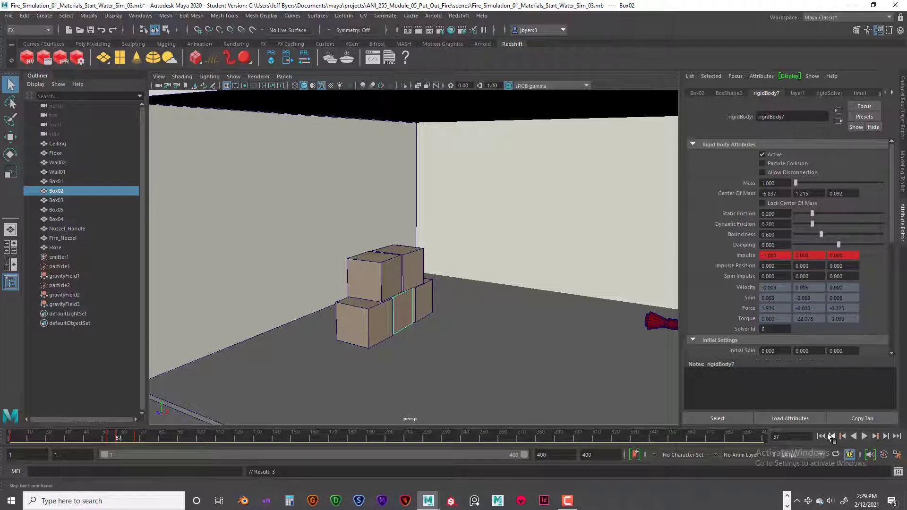
- Play the simulation from frame 1 to check how Box02's -1 Impulse pushes it, and rewind
left_click(821, 436)
left_click(865, 436)
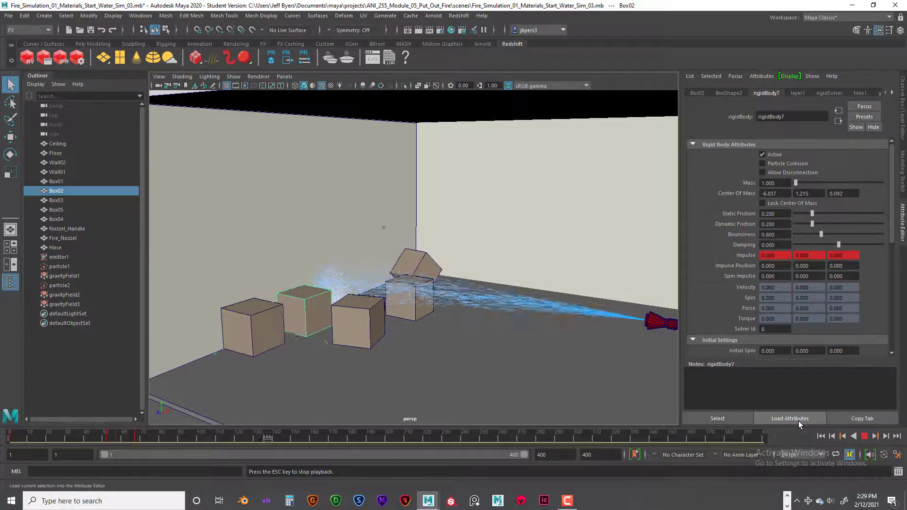
left_click(865, 436)
left_click(821, 436)
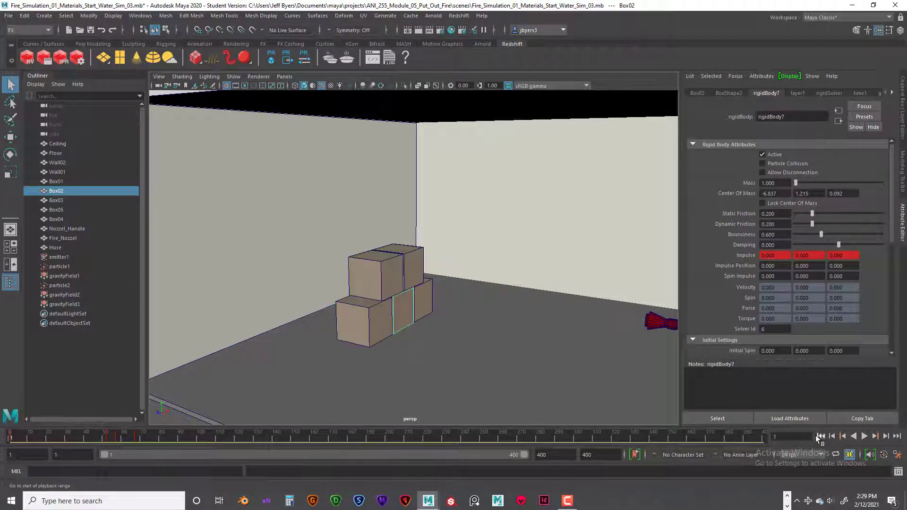
- Play the simulation twice from frame 1 to check how the water knocks Box02 and the stack apart
left_click(865, 436)
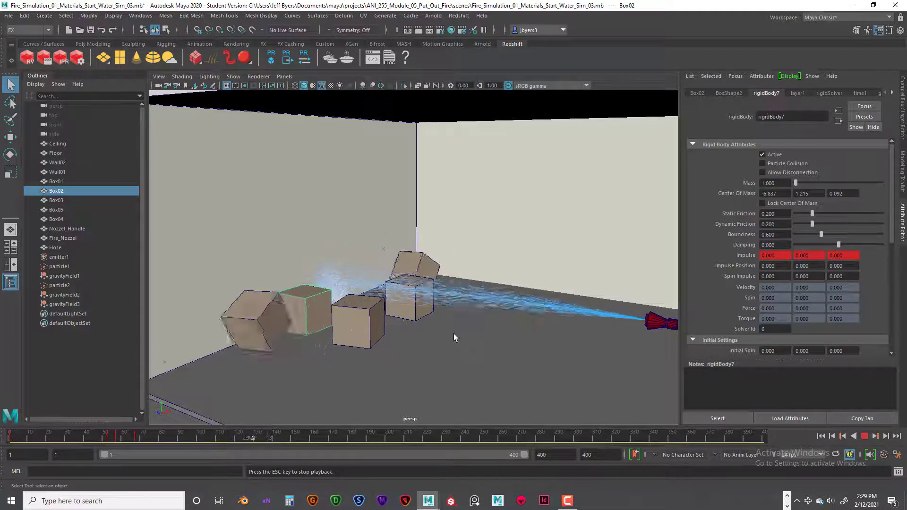
left_click(865, 437)
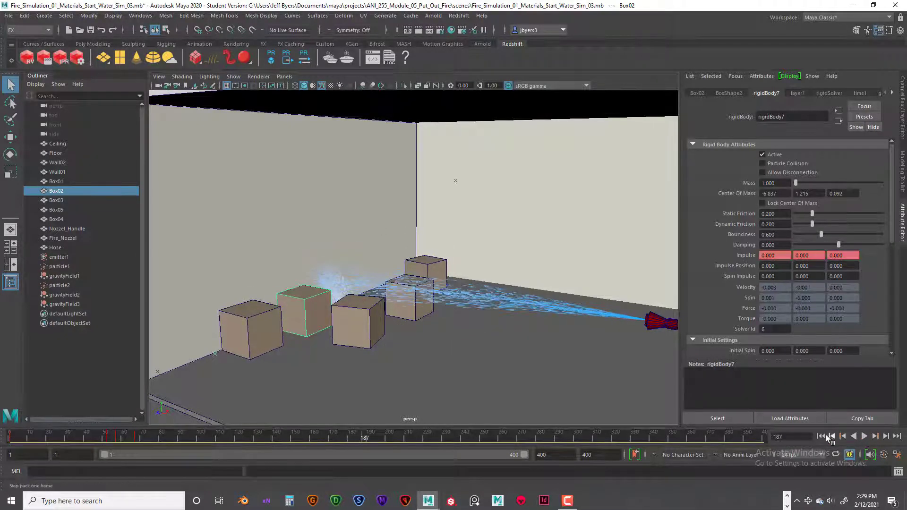
left_click(821, 436)
left_click(865, 436)
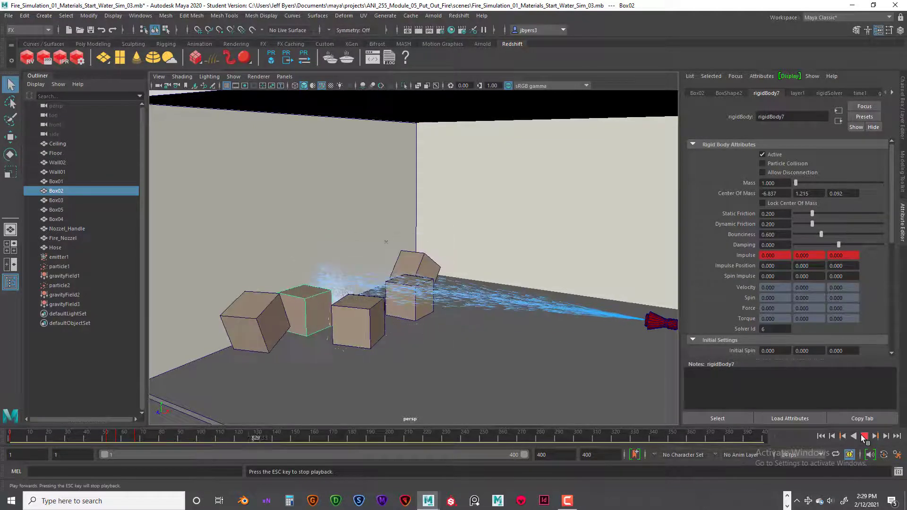
left_click(864, 437)
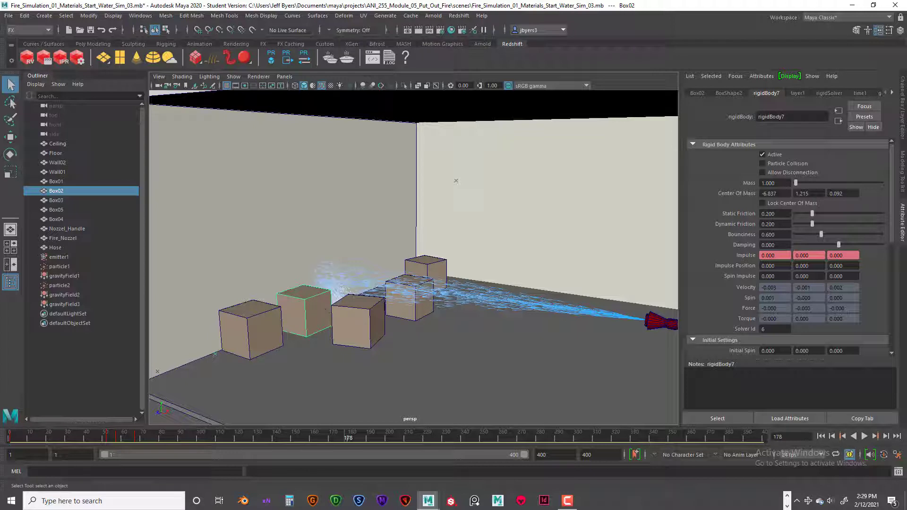
- Return to frame 57, change Box02's X Impulse and key the Impulse
left_click(843, 436)
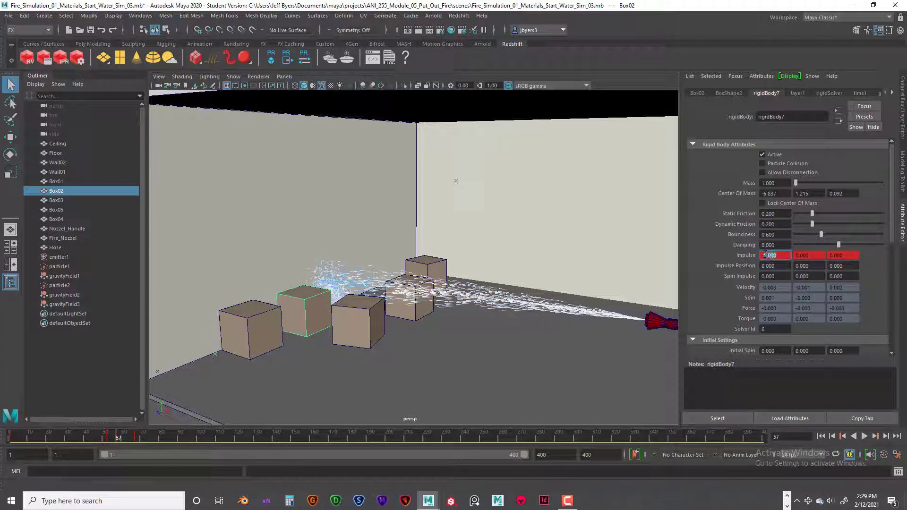
left_click(766, 255)
right_click(747, 254)
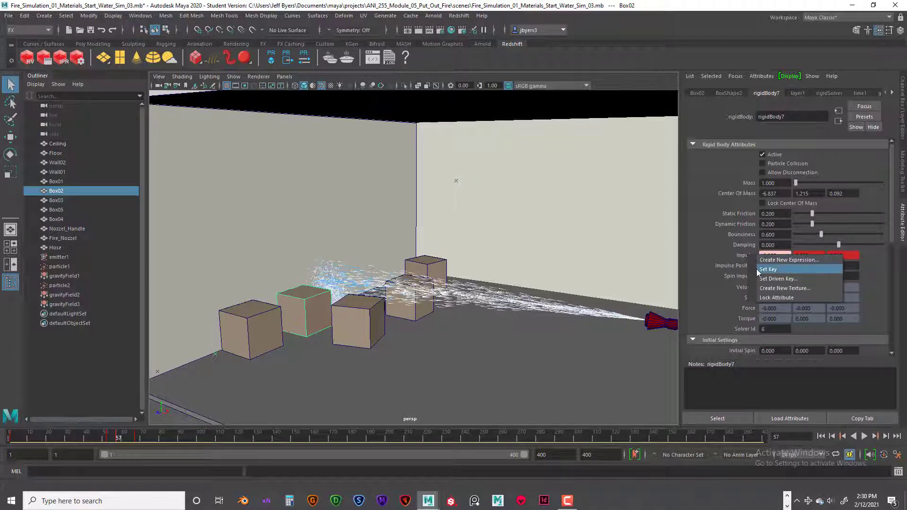
left_click(756, 269)
- Replay the simulation from the start to check Box02's revised Impulse, including from a wider view with the hose
left_click(830, 438)
left_click(866, 435)
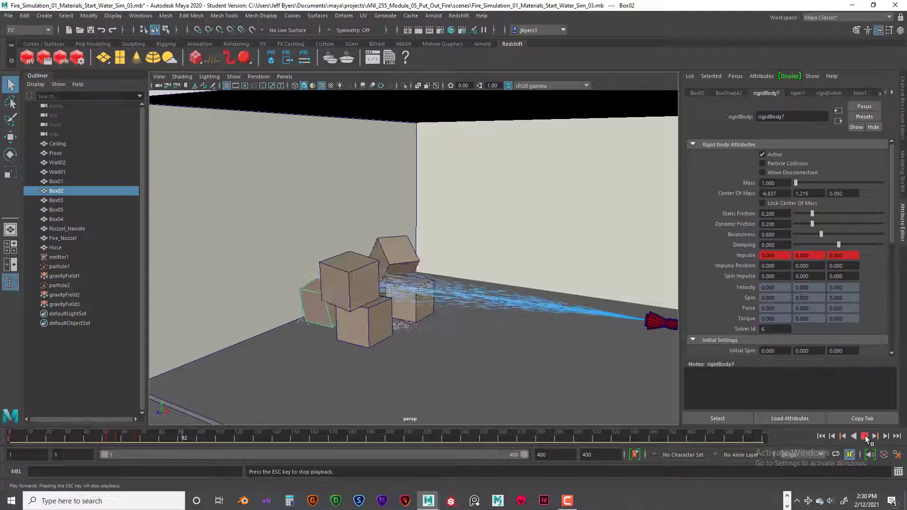
left_click(868, 438)
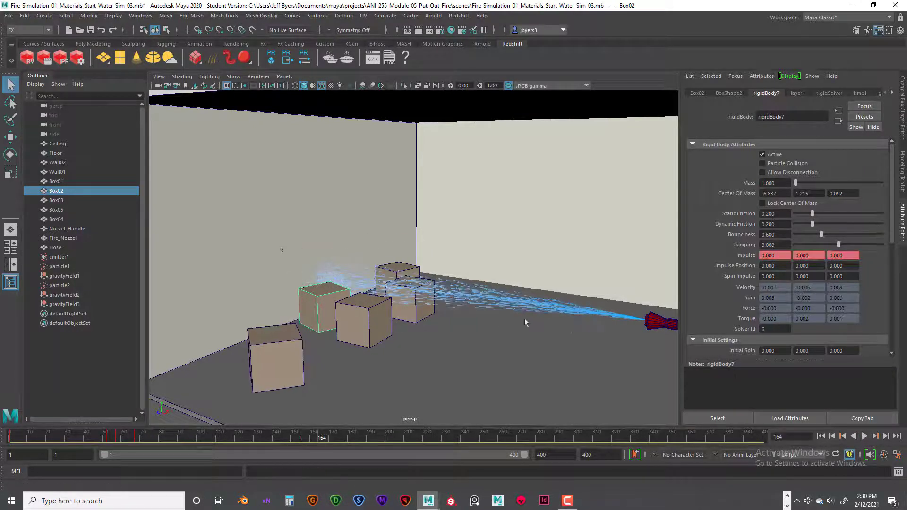
scroll(493, 319, "down", 4)
scroll(492, 316, "up", 2)
left_click_drag(539, 319, 523, 306, "alt")
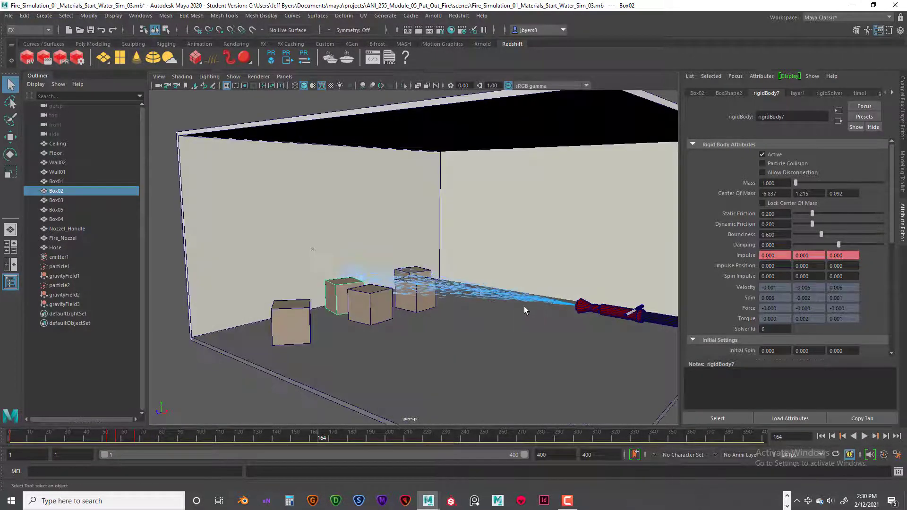
middle_click_drag(523, 306, 501, 309, "alt")
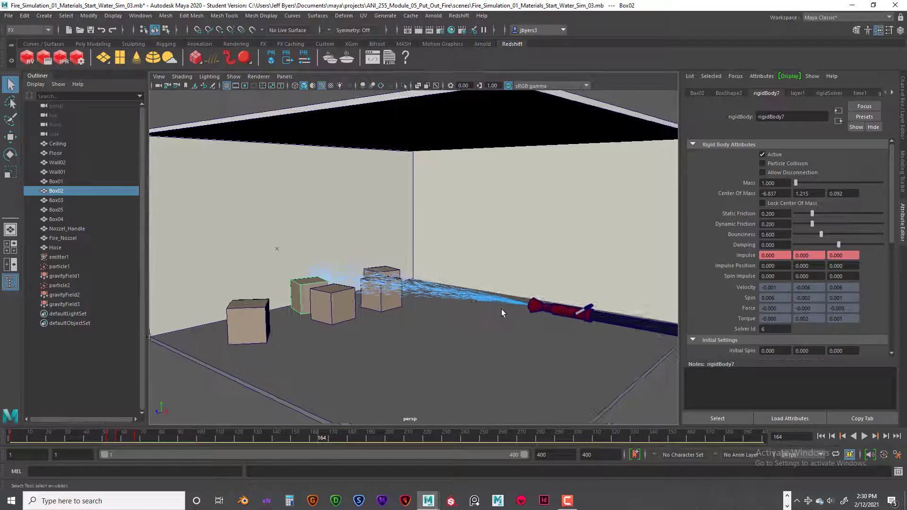
left_click(821, 436)
left_click(865, 437)
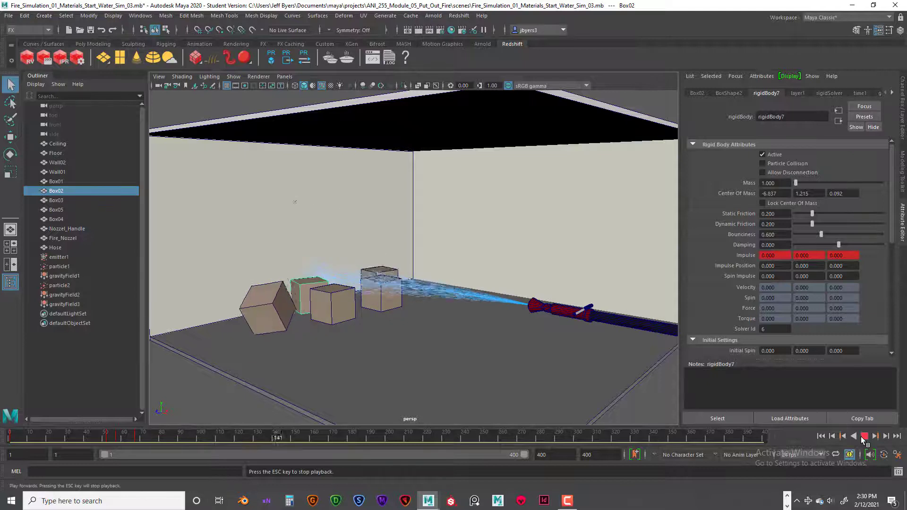
left_click(864, 436)
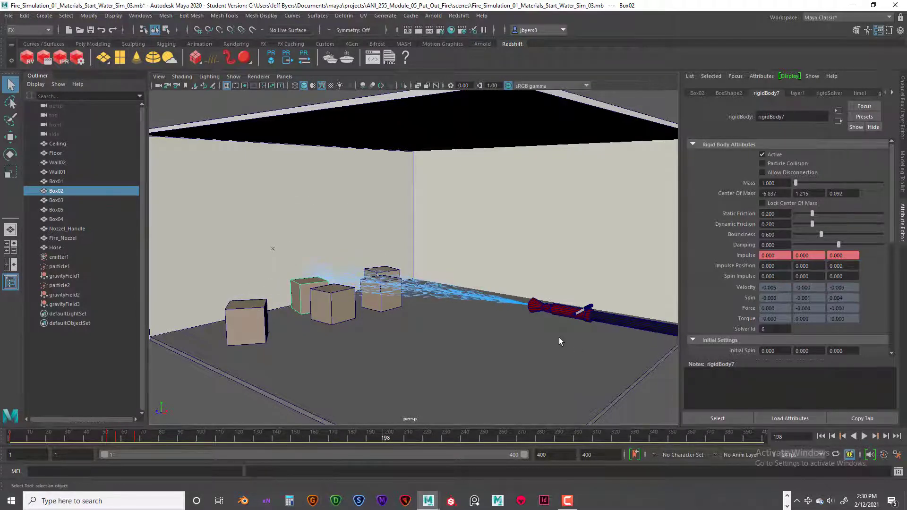
- Run the simulation twice from a lower viewpoint to judge how the boxes fall and settle, and rewind to frame 1
left_click_drag(559, 337, 528, 331, "alt")
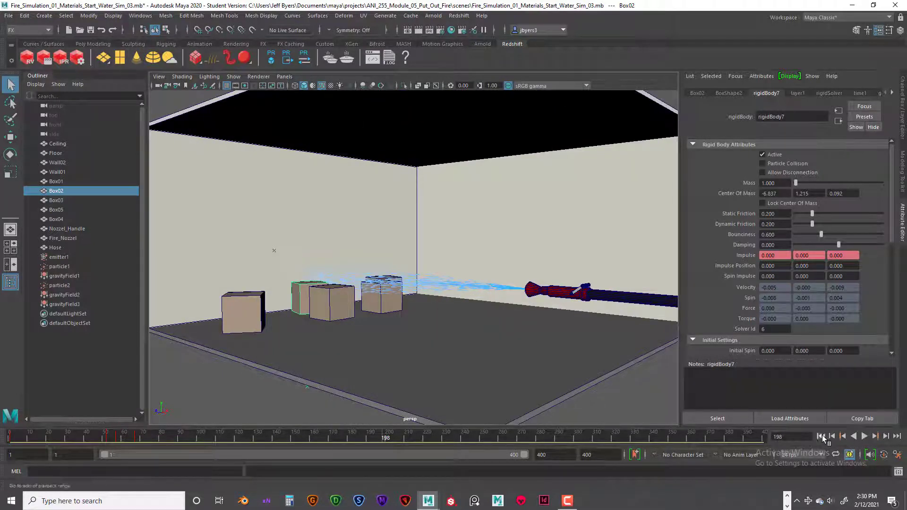
left_click(821, 436)
left_click(865, 436)
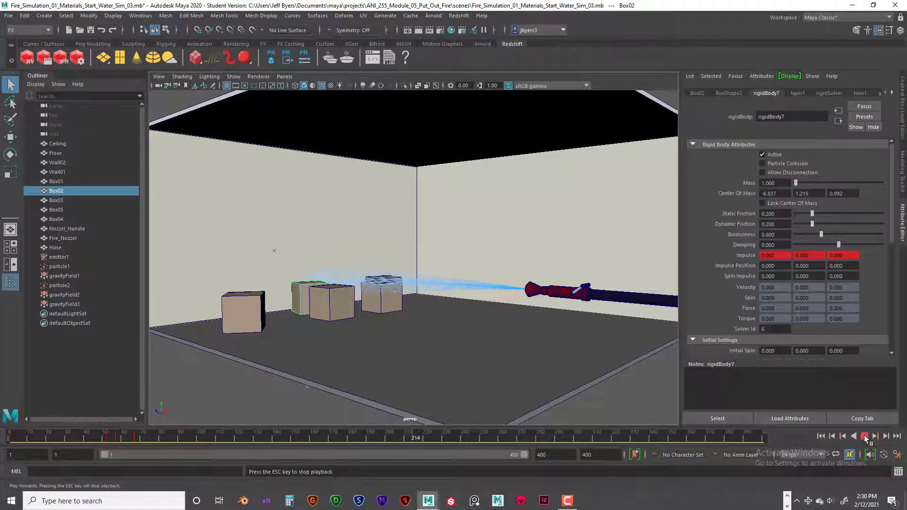
left_click(865, 436)
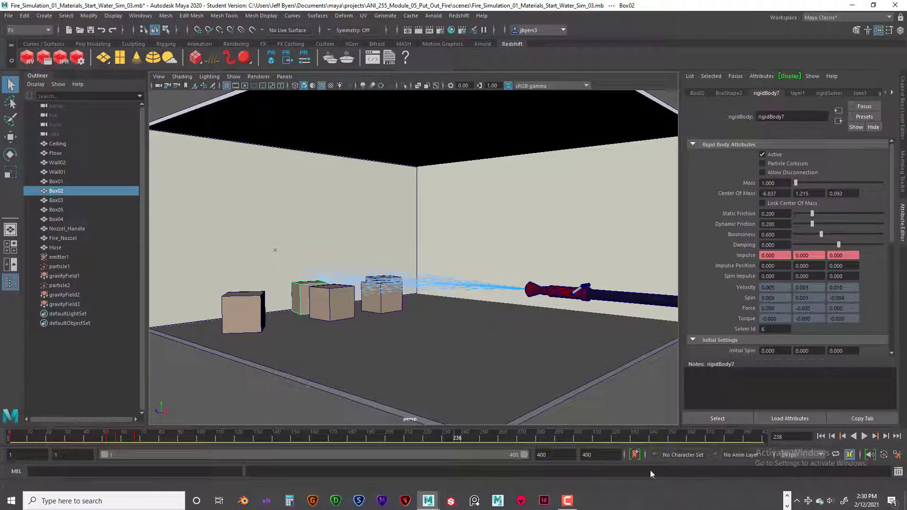
left_click(823, 437)
left_click(864, 436)
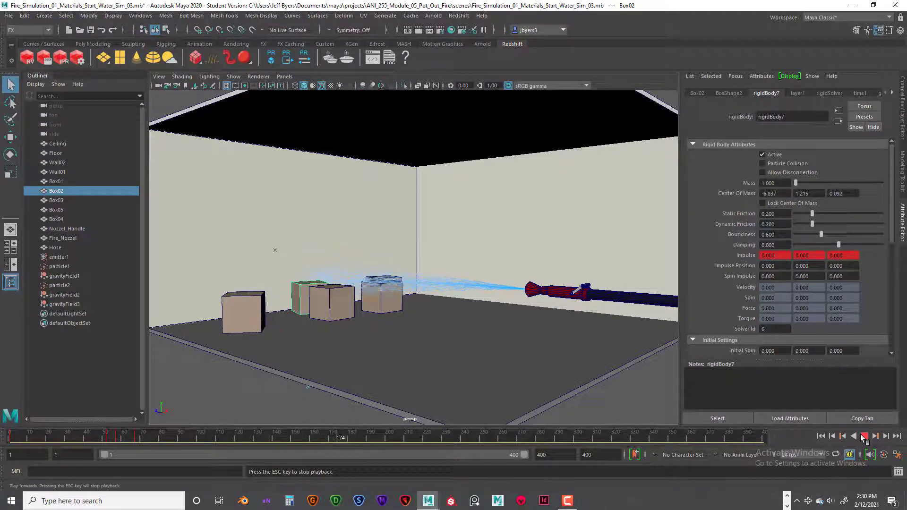
left_click(865, 437)
left_click(824, 436)
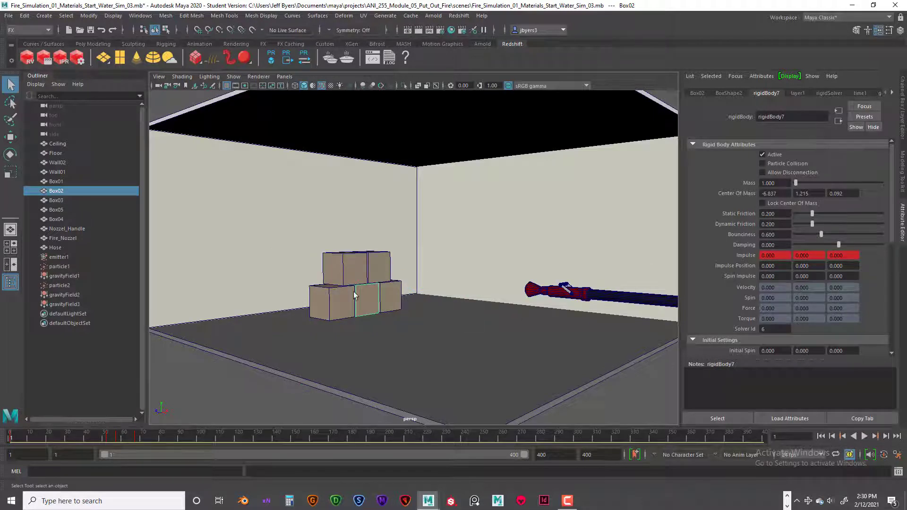
- Set the rigid-body Damping to 0.2 on Box05, Box04 and Box02
left_click(356, 272)
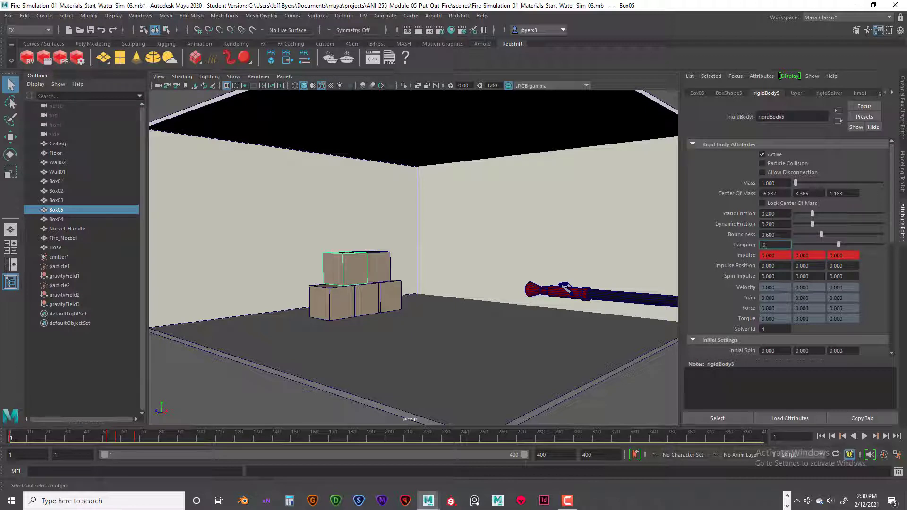
left_click(388, 270)
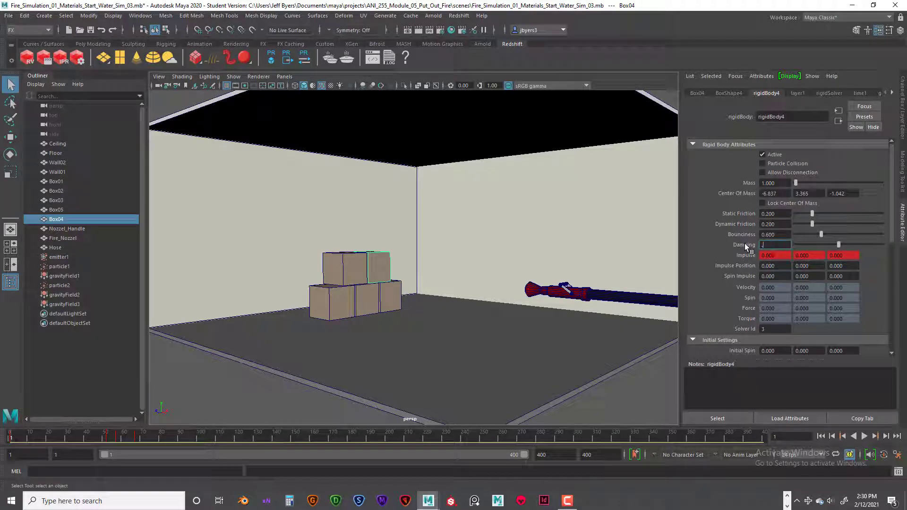
type(".2")
key("Return")
left_click(342, 303)
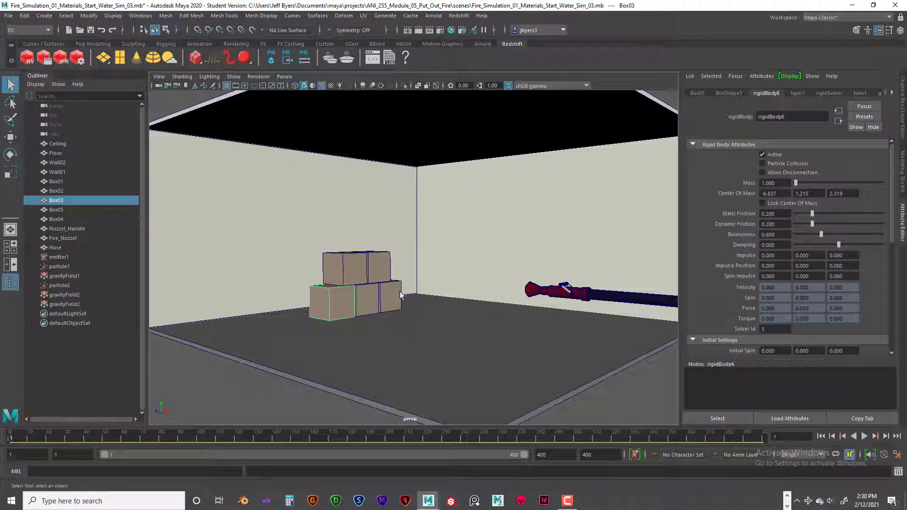
left_click(375, 296)
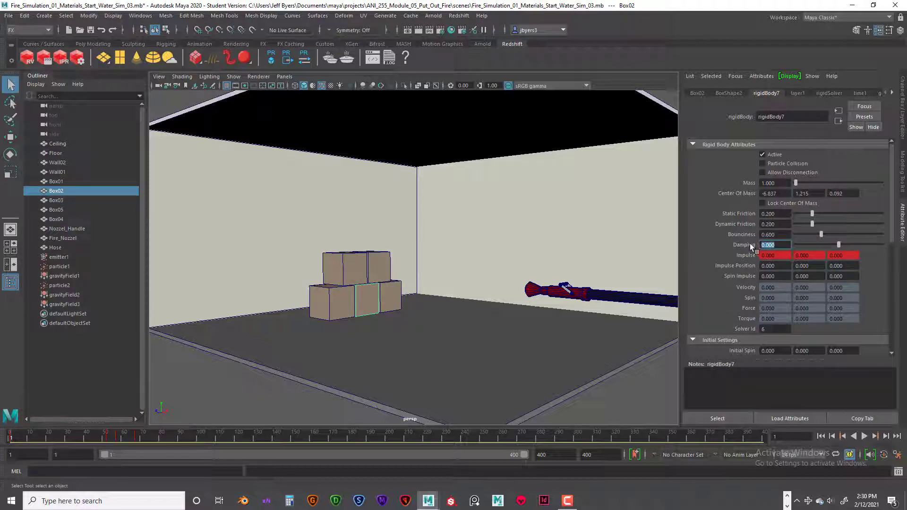
type(".2")
key("Return")
- Play the simulation twice to check the boxes' motion with 0.2 Damping, and return to frame 1
left_click(865, 436)
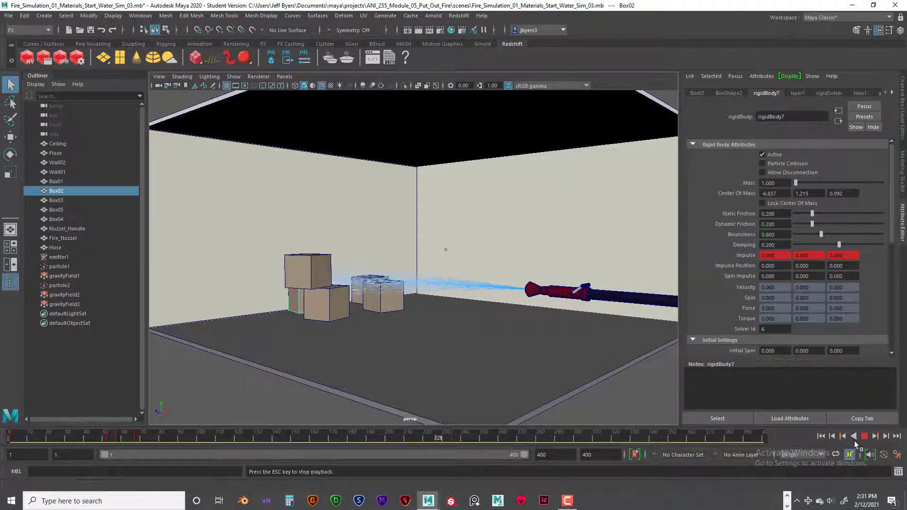
left_click(865, 436)
left_click(822, 435)
left_click(864, 436)
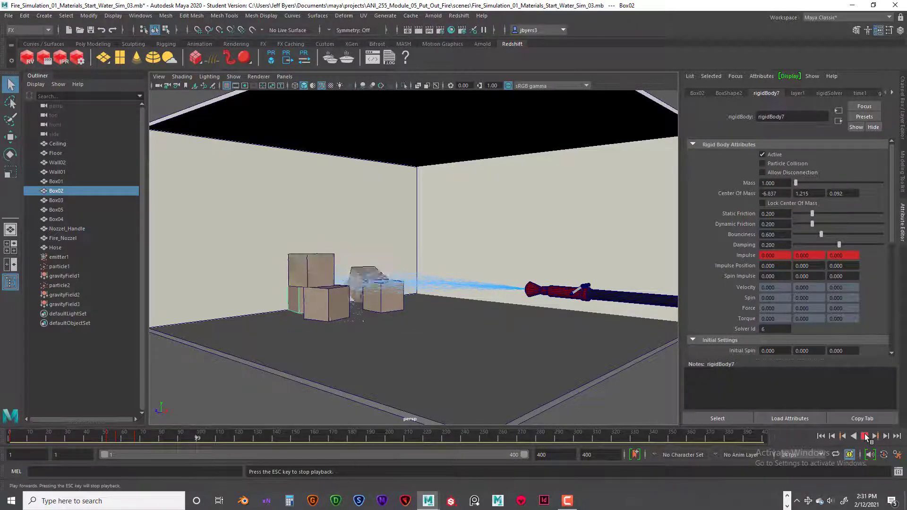
left_click(865, 436)
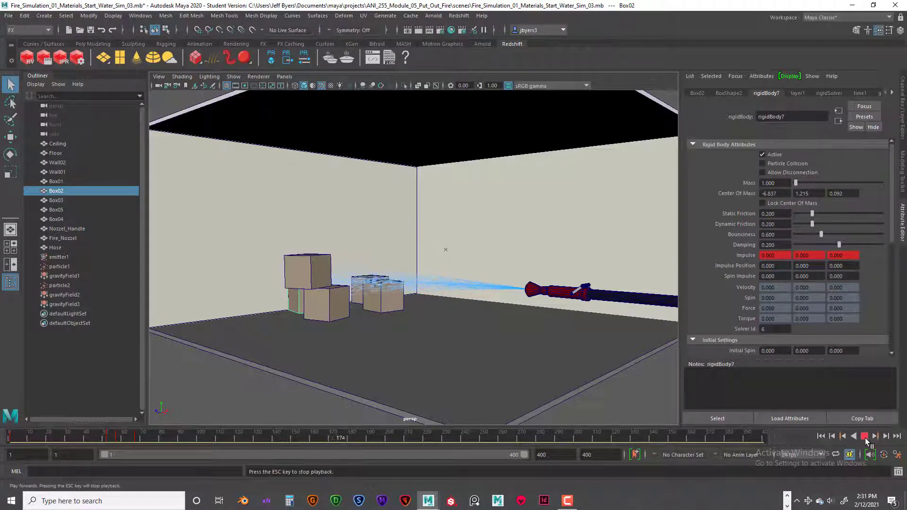
left_click(821, 436)
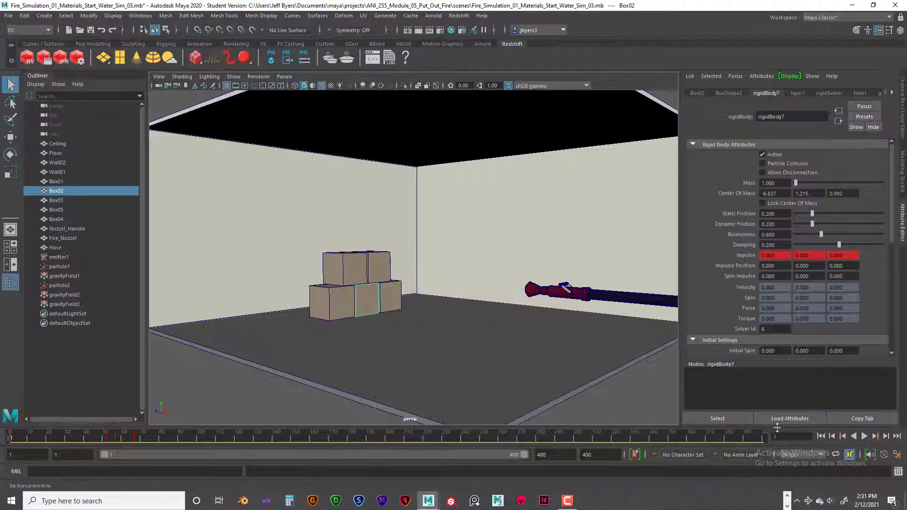
- Reduce the rigid-body Damping to 0.1 on Box05, Box04 and Box02
left_click(348, 258)
left_click(769, 245)
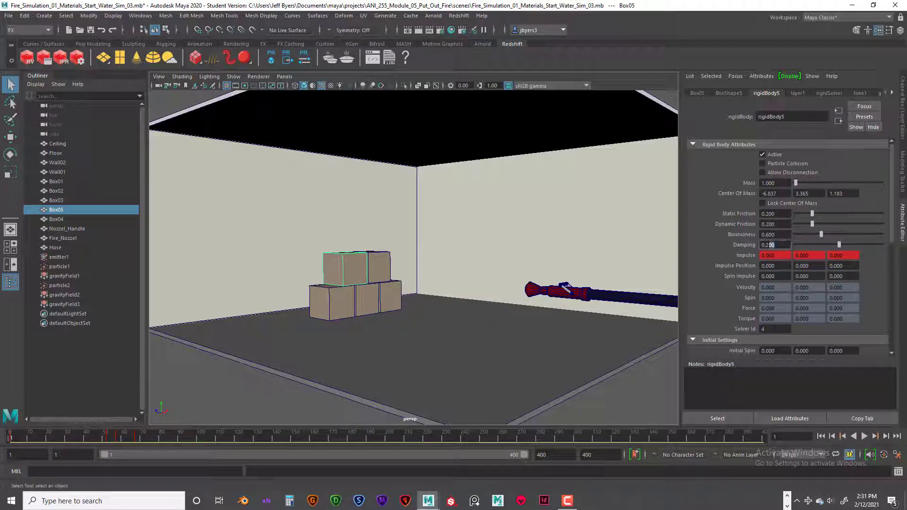
type("1")
key("Return")
left_click(379, 266)
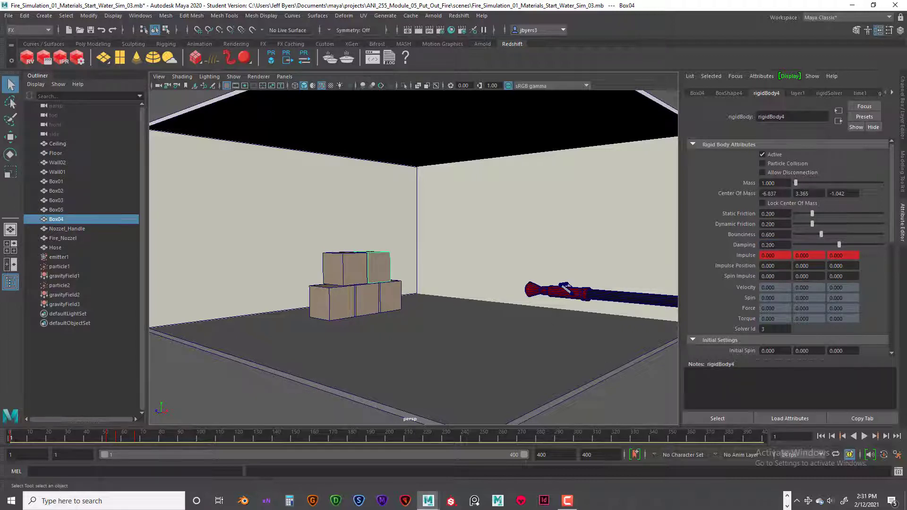
left_click(768, 245)
type(".1")
key("Return")
left_click(370, 296)
left_click(790, 248)
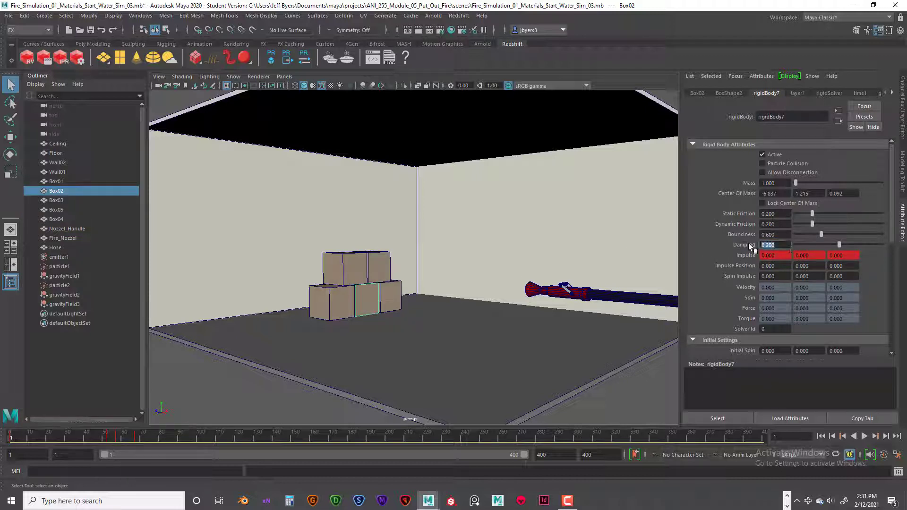
type(".1")
key("Return")
- Play the simulation twice to check the stack's collapse with 0.1 Damping, and rewind to frame 1
left_click(865, 435)
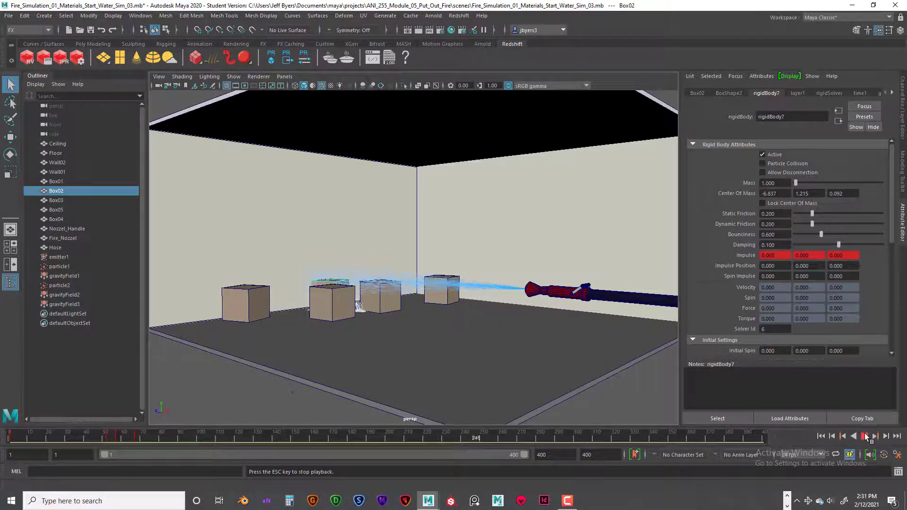
left_click(864, 436)
left_click(821, 436)
left_click(864, 436)
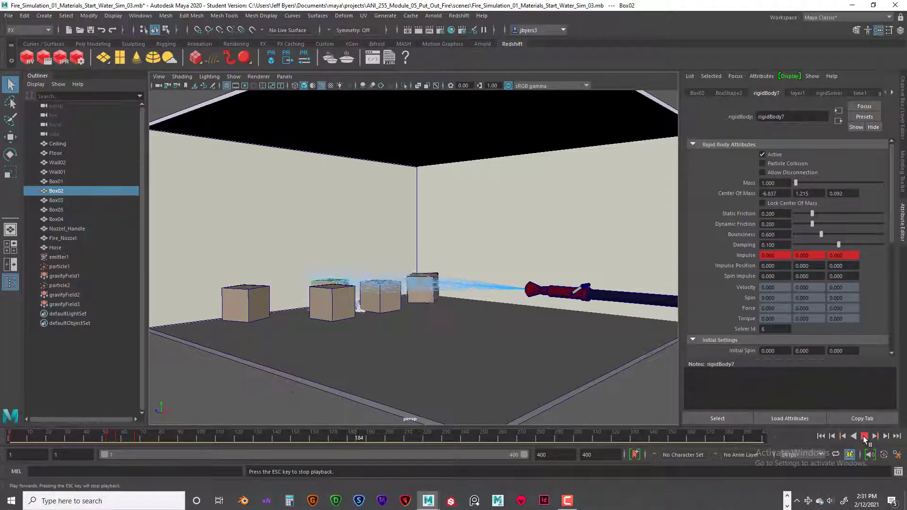
left_click(864, 435)
left_click(821, 436)
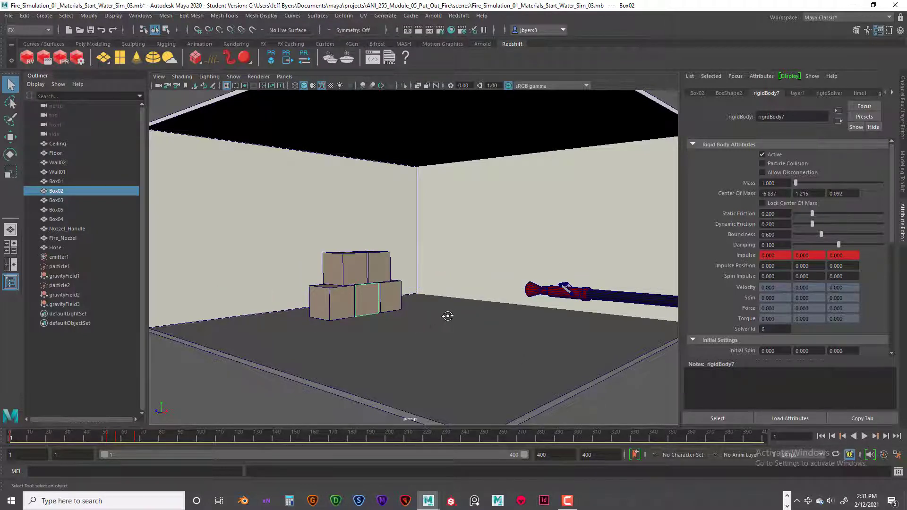
left_click_drag(447, 316, 429, 313, "alt")
right_click_drag(431, 314, 397, 308, "alt")
middle_click_drag(397, 309, 381, 326, "alt")
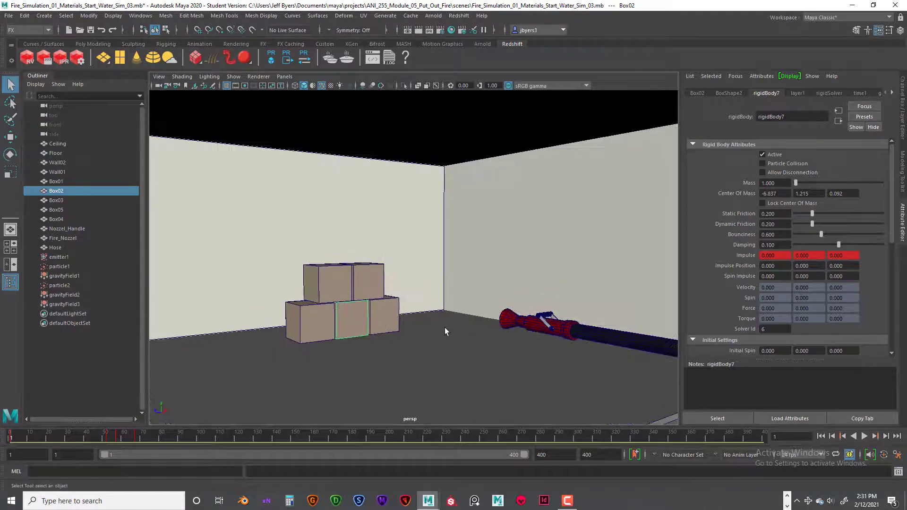